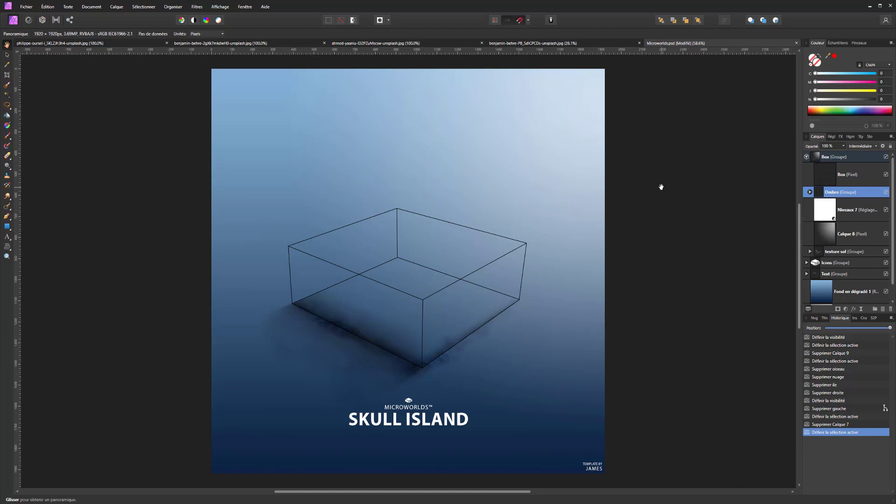
# Step: Look through the opened source photos of the birds, rocky coast, small islands and mountain island
pyautogui.click(138, 45)
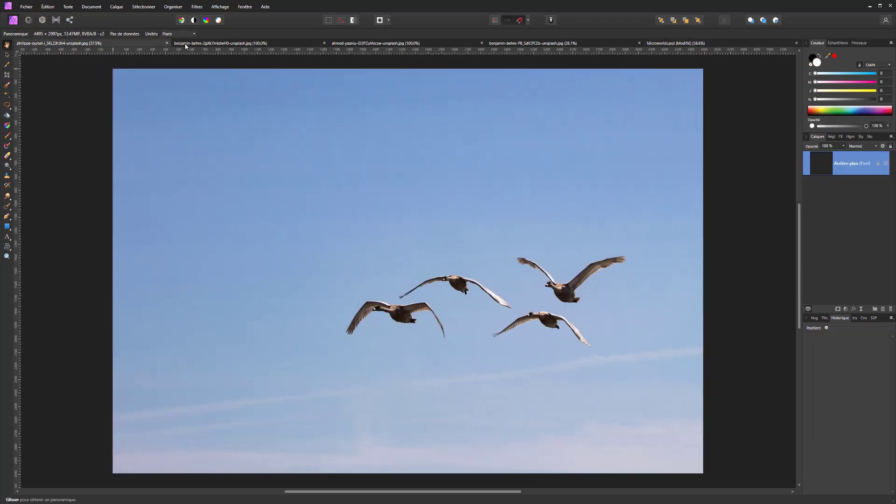
pyautogui.click(256, 43)
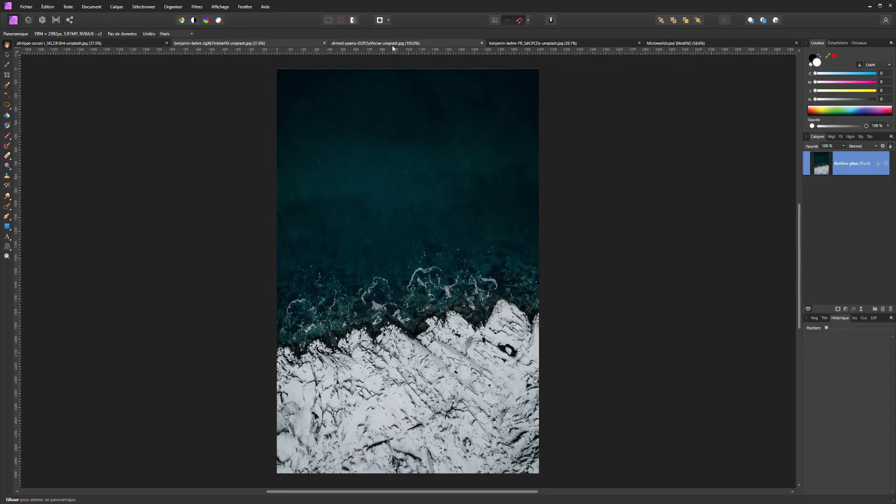
pyautogui.click(392, 45)
pyautogui.click(534, 43)
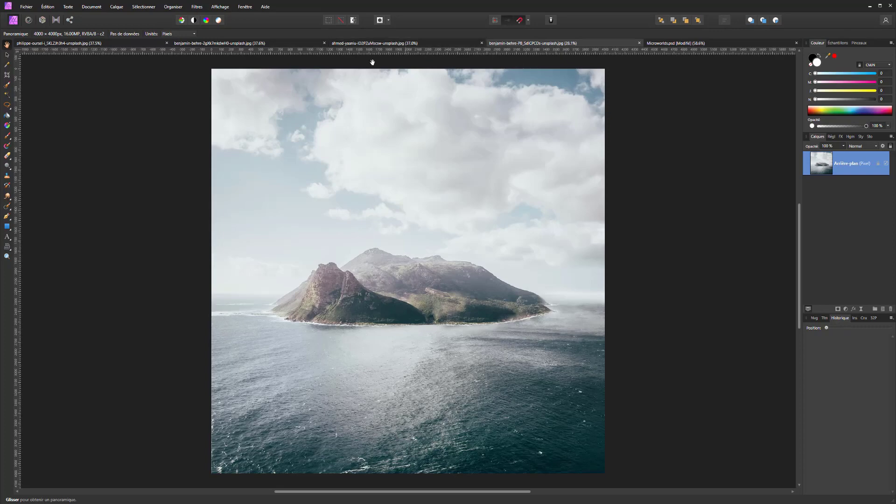
pyautogui.click(387, 44)
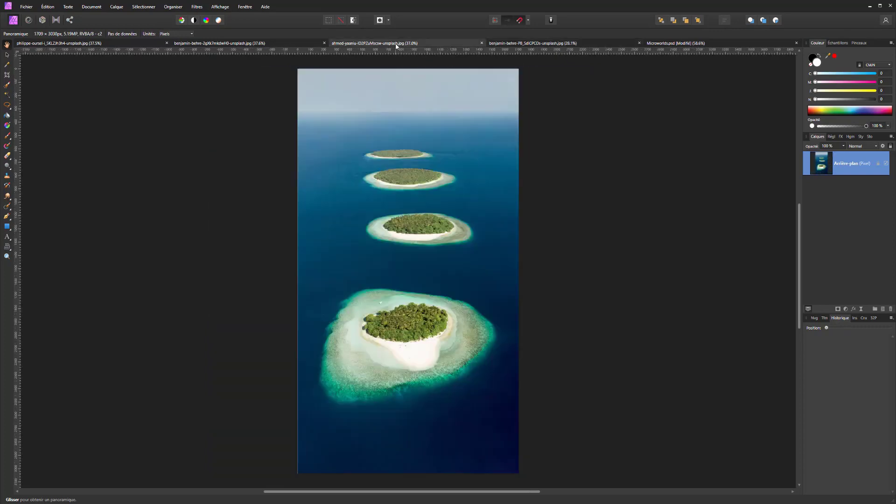
# Step: Copy the entire rocky coast photo and paste it into Microworlds.psd inside the Box group, above Ombre
pyautogui.click(235, 46)
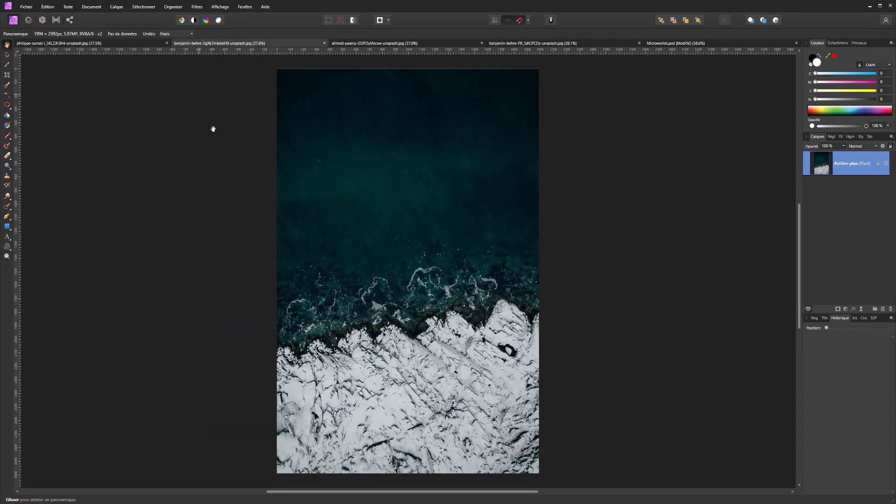
pyautogui.hotkey('ctrl', 'a')
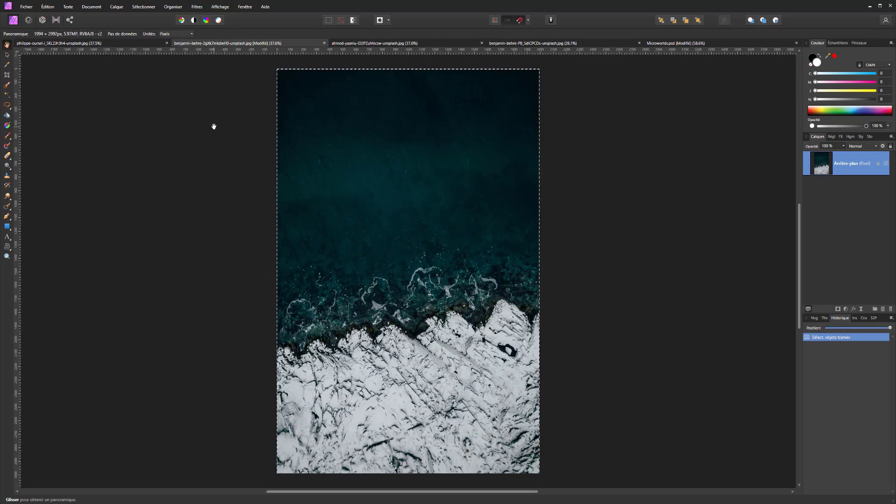
pyautogui.click(701, 43)
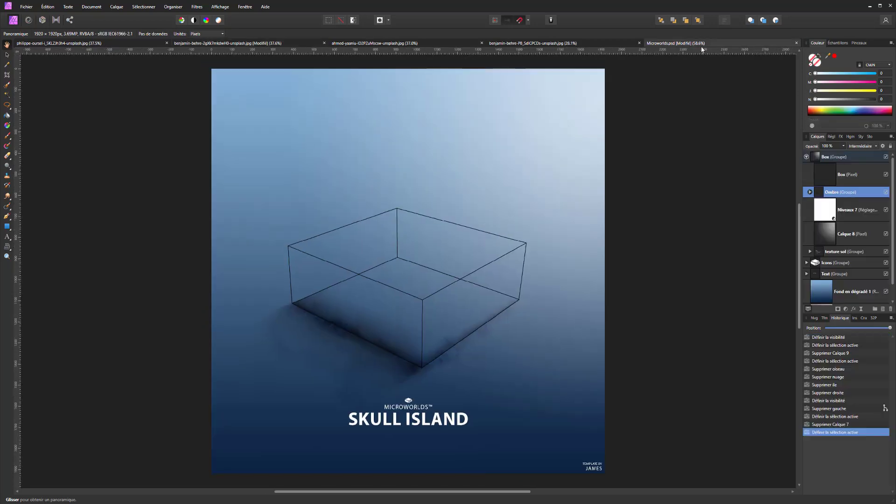
pyautogui.hotkey('ctrl', 'v')
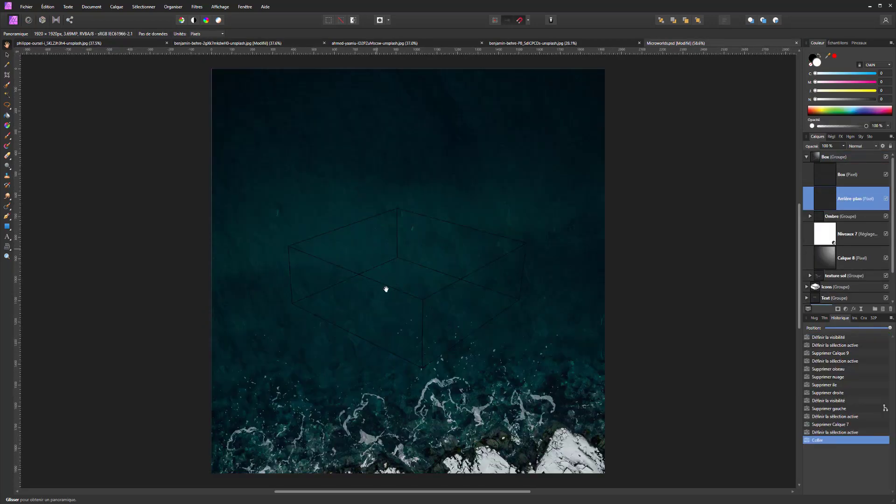
pyautogui.scroll(-3, 429, 279)
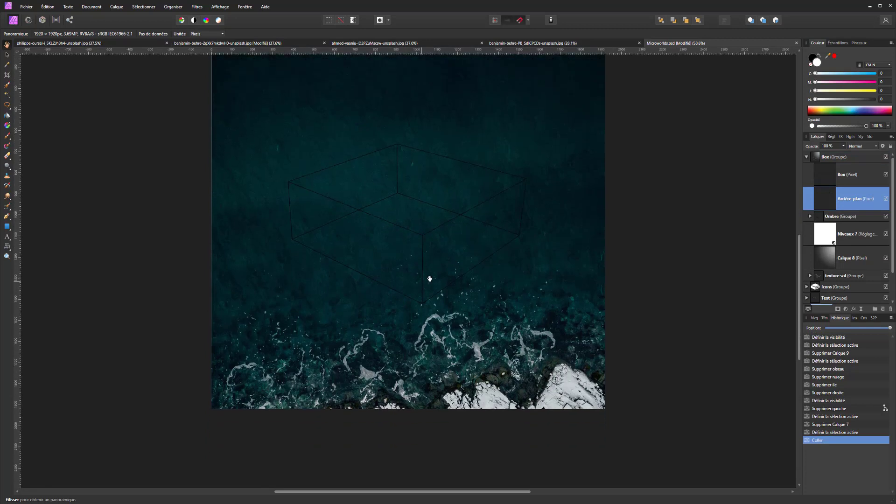
# Step: Hide the pasted photo and toggle the Box, Ombre and Niveaux 7 layers to check what each one contributes
pyautogui.click(886, 199)
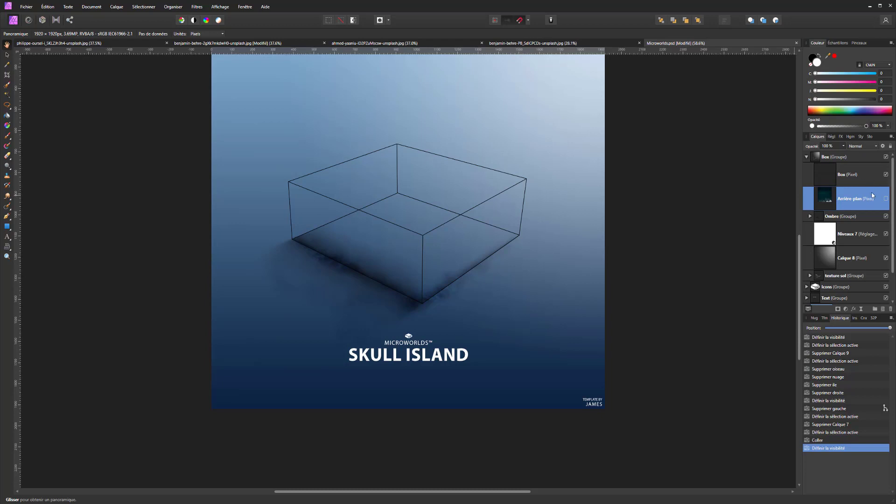
pyautogui.click(885, 175)
pyautogui.click(885, 175)
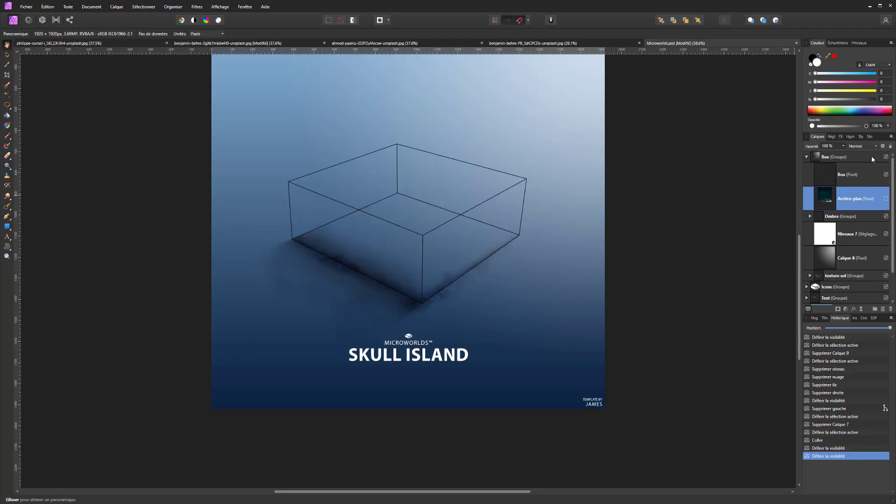
pyautogui.click(886, 158)
pyautogui.click(887, 158)
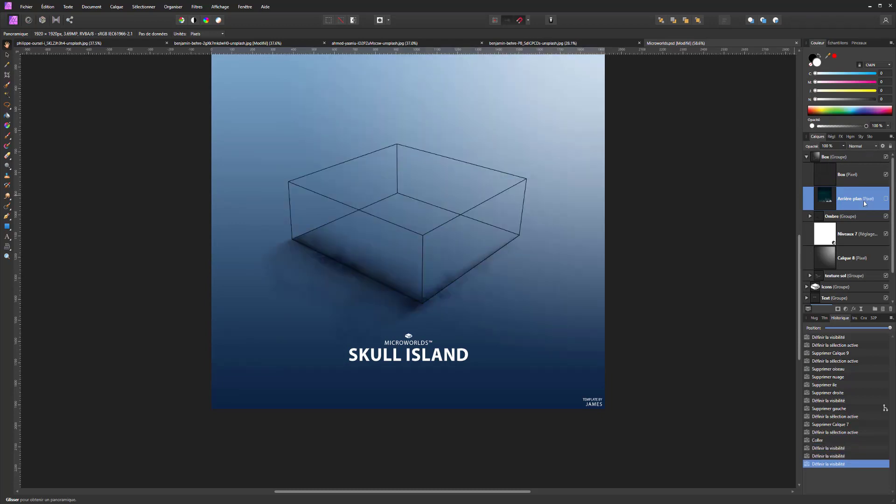
pyautogui.click(886, 199)
pyautogui.click(886, 200)
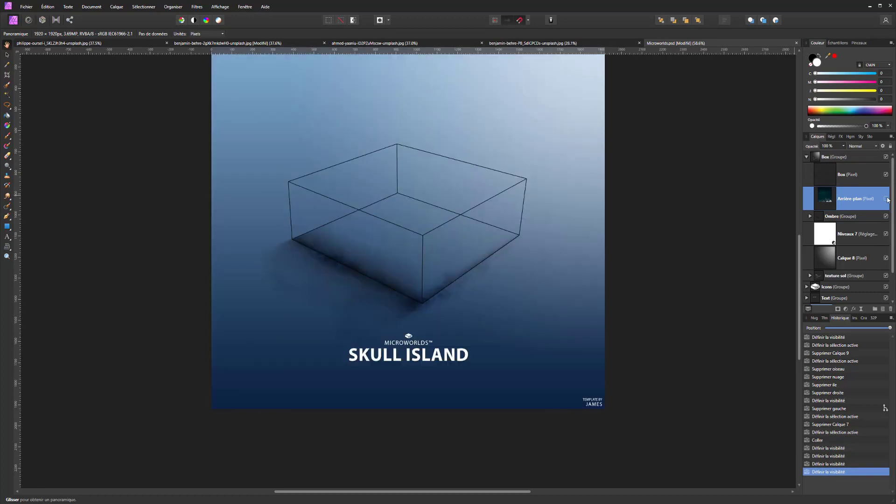
pyautogui.click(886, 216)
pyautogui.click(887, 216)
pyautogui.click(886, 234)
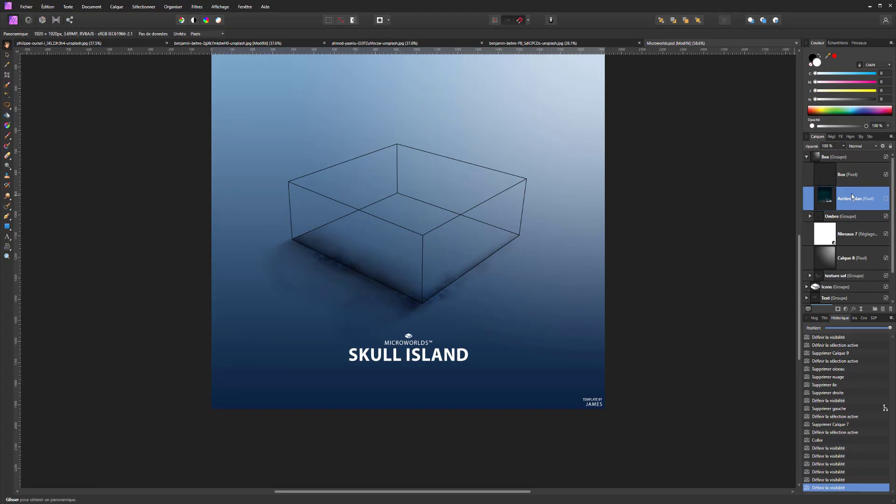
# Step: Put the pasted Arrière-plan layer into a new group named "île"
pyautogui.hotkey('ctrl', 'g')
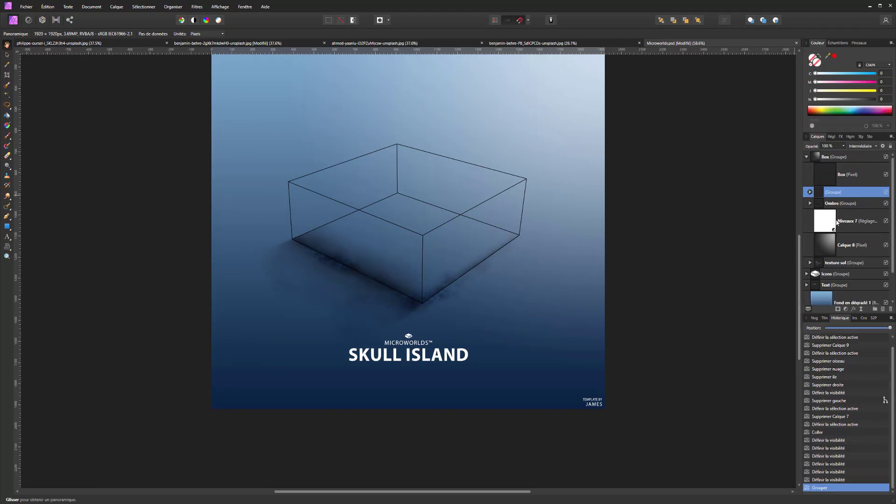
pyautogui.doubleClick(834, 194)
pyautogui.write('Ile')
pyautogui.press('Return')
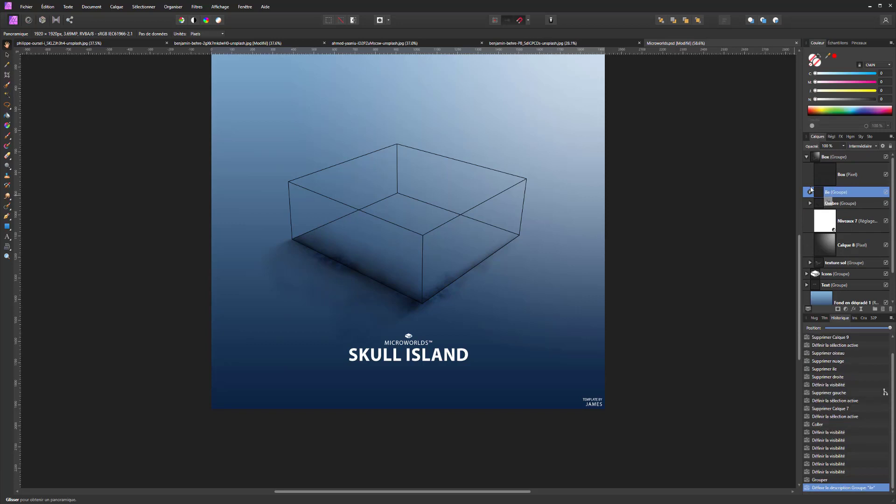
# Step: Expand the île group, show its Arrière-plan layer again and select it
pyautogui.click(810, 191)
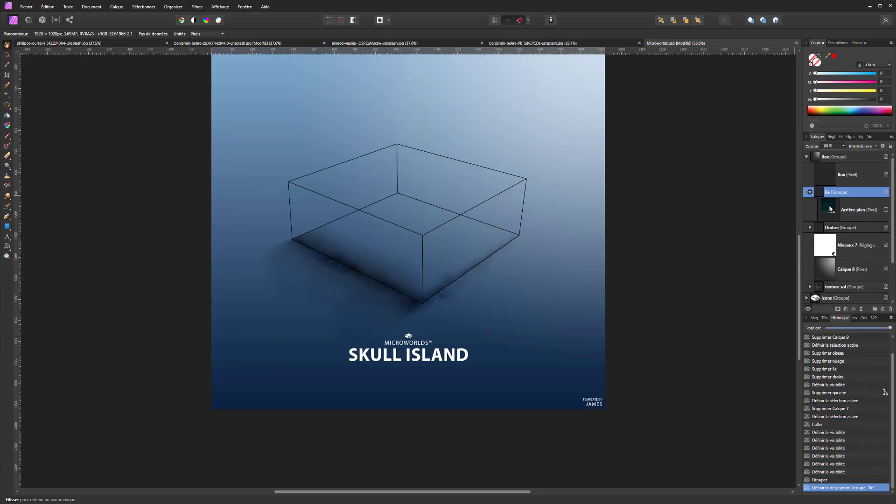
pyautogui.click(885, 209)
pyautogui.click(857, 209)
pyautogui.hotkey('ctrl', '-')
pyautogui.hotkey('ctrl', '-')
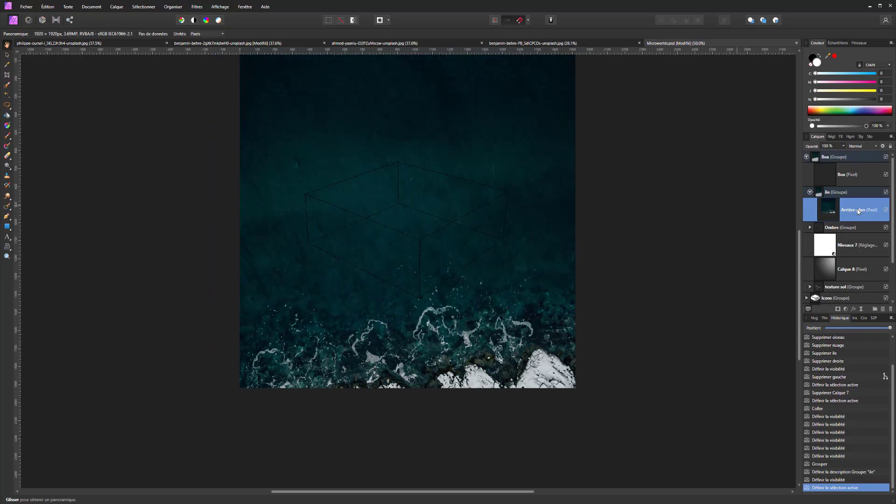
# Step: Scale down the coast photo to slightly less than half the canvas width and position its rocks over the wireframe box's front-left face
pyautogui.click(7, 54)
pyautogui.moveTo(496, 423); pyautogui.dragTo(379, 275)
pyautogui.scroll(4, 394, 284)
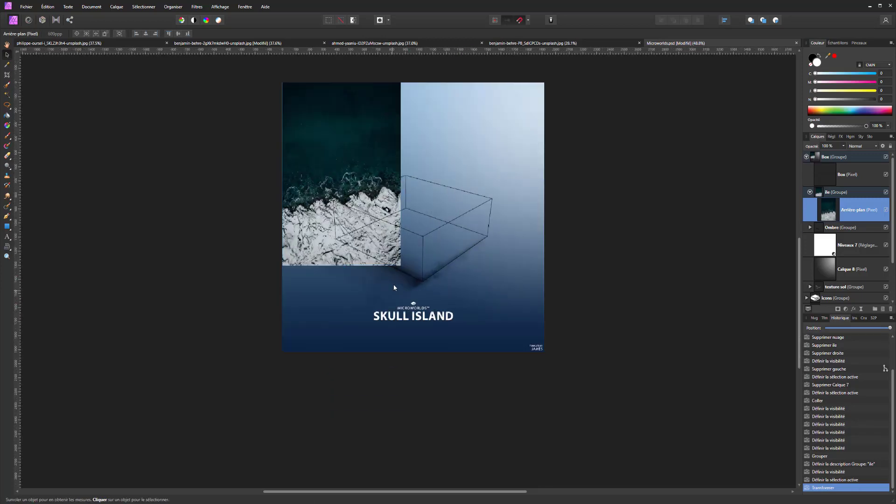
pyautogui.moveTo(372, 218); pyautogui.dragTo(398, 235)
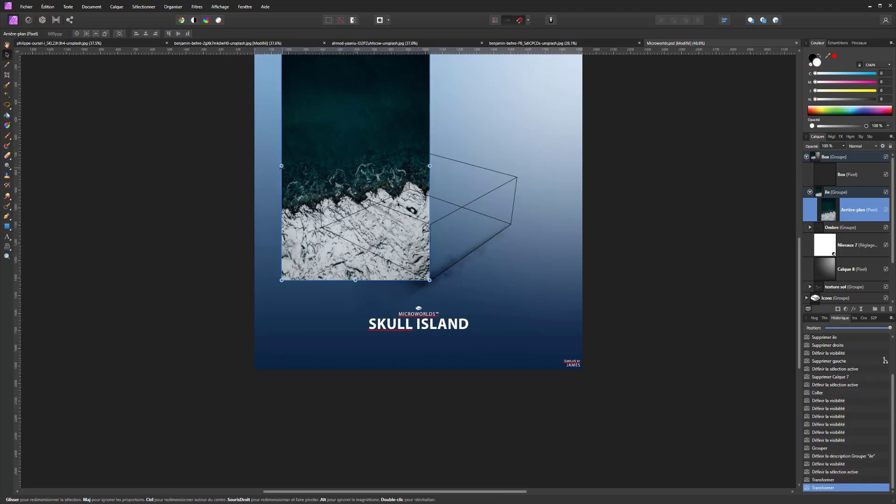
# Step: Try to distort the coast photo from its left edge and lower-left corner
pyautogui.hotkey('ctrl', 't')
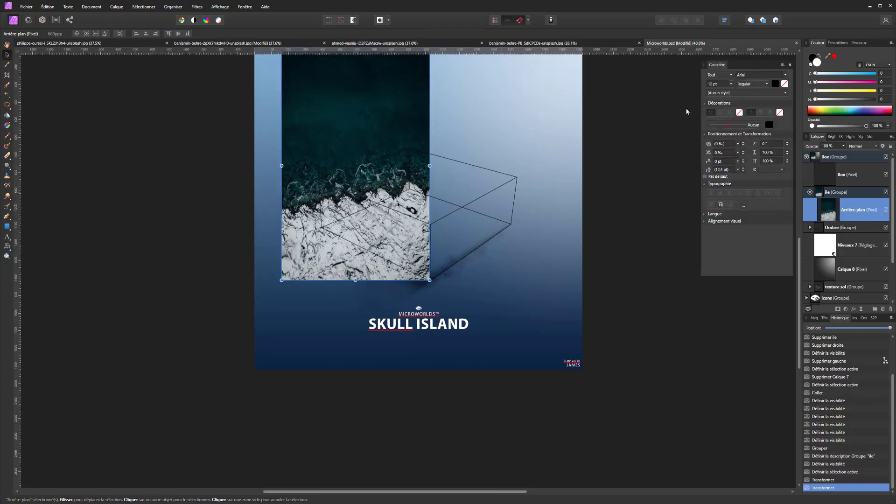
pyautogui.click(789, 65)
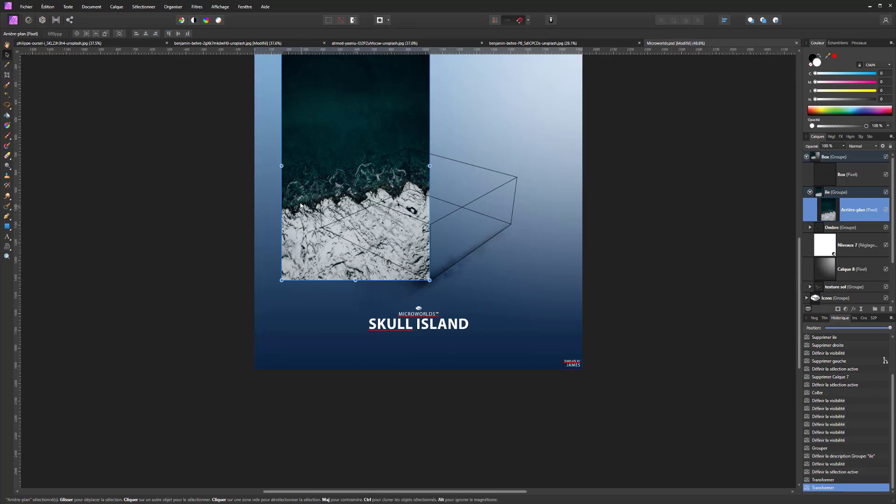
pyautogui.moveTo(282, 165)
pyautogui.mouseDown()
pyautogui.moveTo(306, 155)
pyautogui.moveTo(289, 154)
pyautogui.moveTo(320, 152)
pyautogui.moveTo(281, 152)
pyautogui.mouseUp()
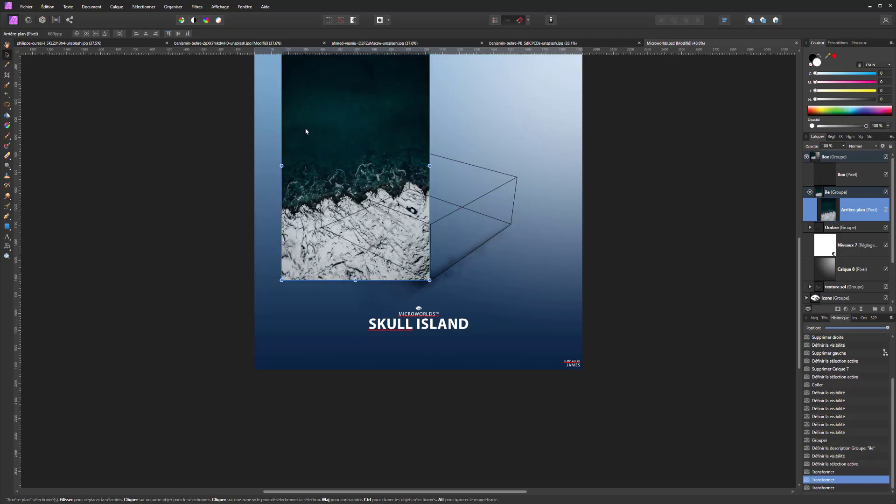
pyautogui.moveTo(343, 210); pyautogui.dragTo(294, 266)
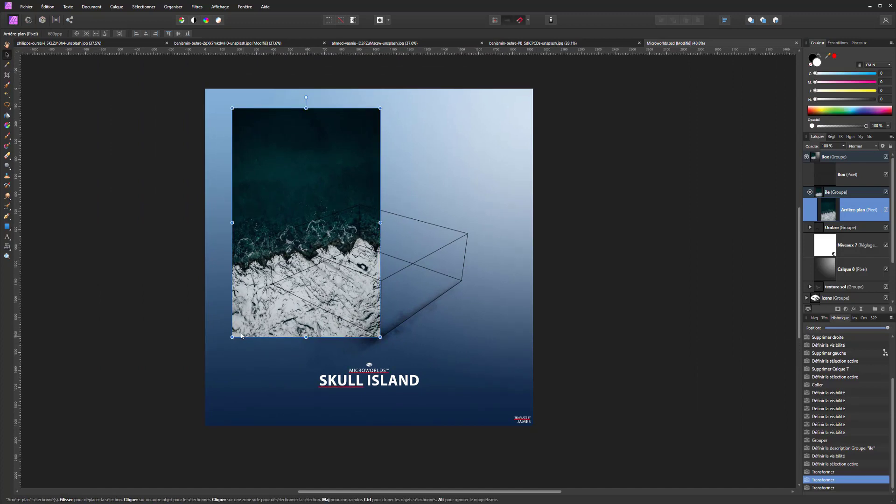
pyautogui.moveTo(231, 335)
pyautogui.mouseDown()
pyautogui.moveTo(248, 315)
pyautogui.moveTo(232, 335)
pyautogui.moveTo(273, 324)
pyautogui.moveTo(232, 336)
pyautogui.mouseUp()
pyautogui.rightClick(328, 219)
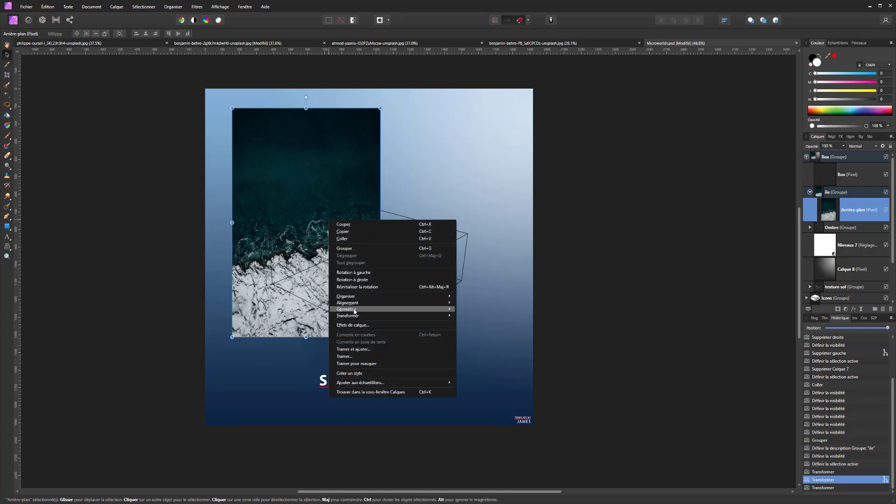
pyautogui.moveTo(362, 314)
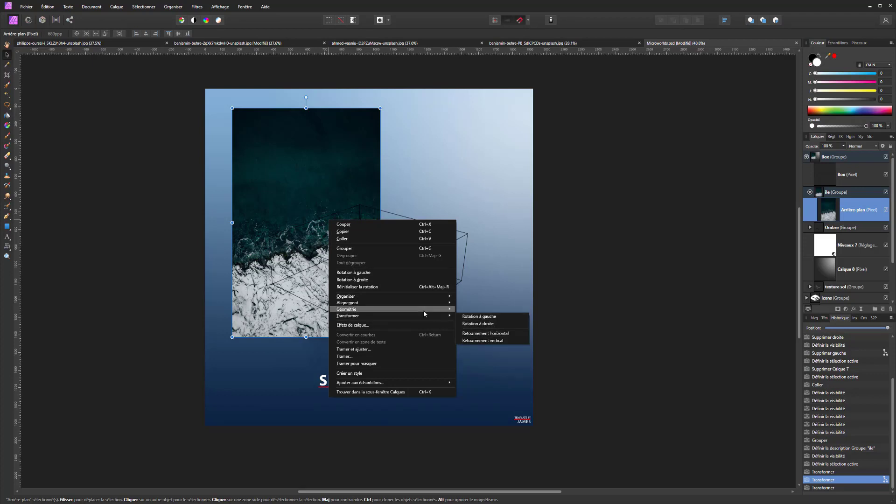
pyautogui.moveTo(424, 311)
pyautogui.moveTo(425, 296)
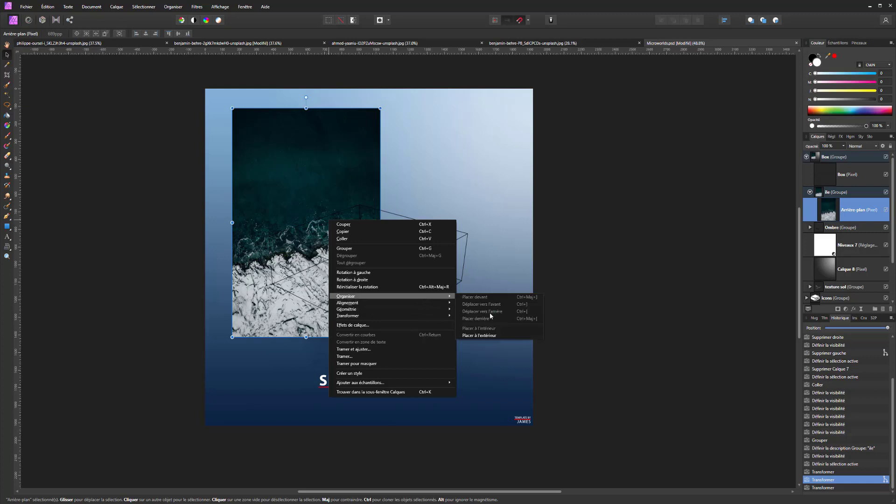
pyautogui.press('Escape')
pyautogui.press('Escape')
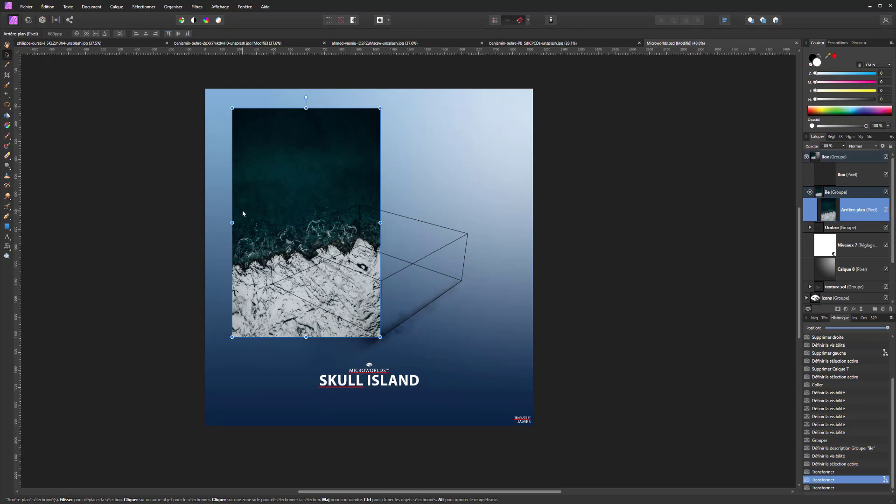
# Step: Skew the île group vertically so the photo's lower edge runs parallel to the box's front-left base edge
pyautogui.click(242, 210)
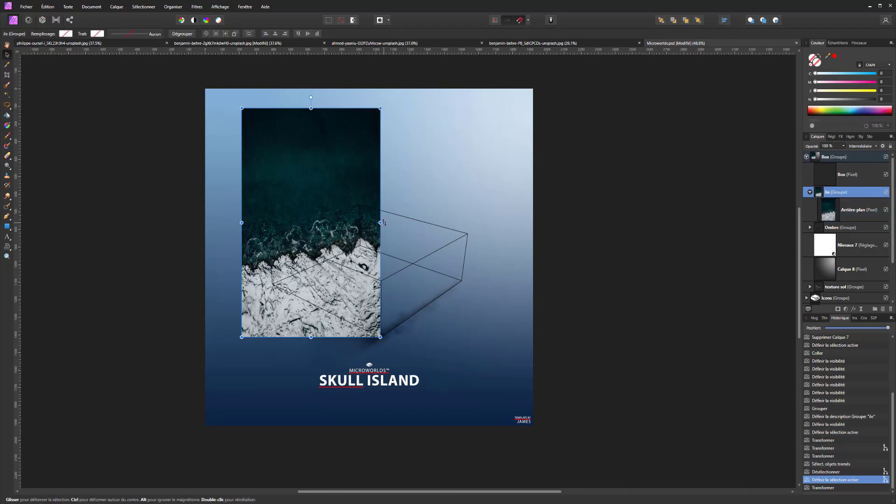
pyautogui.moveTo(384, 222); pyautogui.dragTo(380, 249)
pyautogui.moveTo(238, 221); pyautogui.dragTo(273, 188)
pyautogui.moveTo(321, 317); pyautogui.dragTo(321, 289)
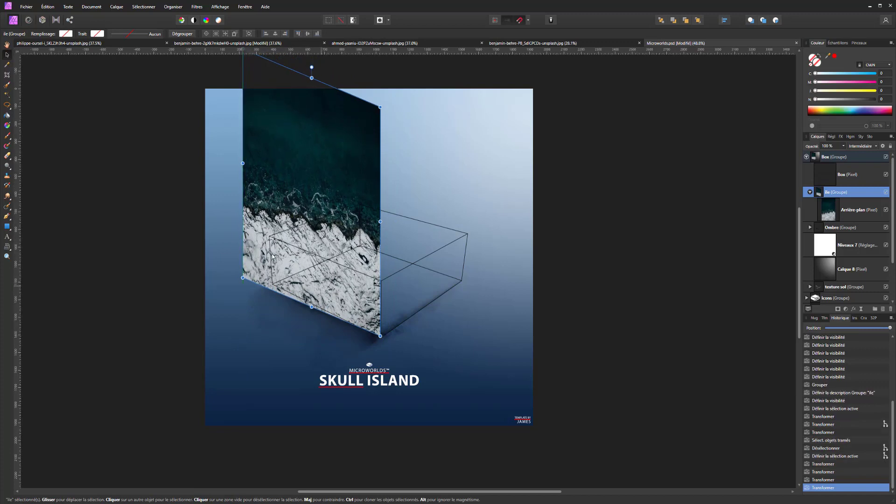
pyautogui.moveTo(240, 160); pyautogui.dragTo(246, 153)
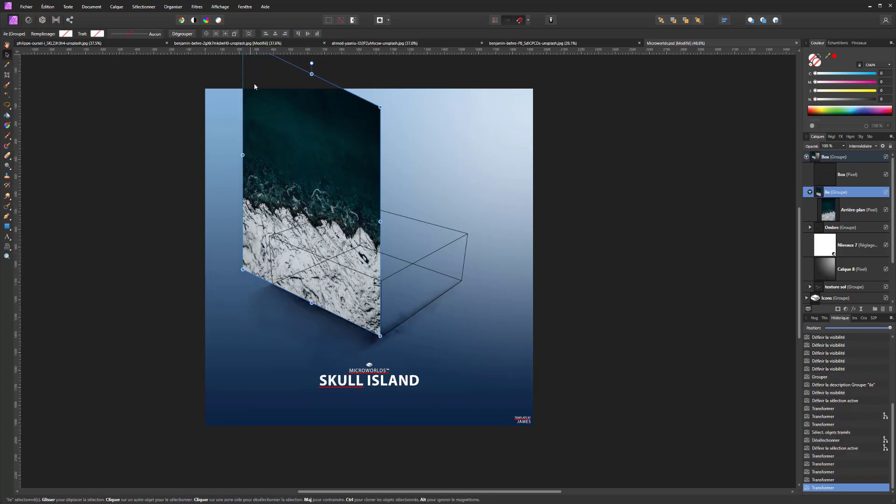
# Step: Scale the skewed île group down to about the width of the box's front-left face and move it lower over that face
pyautogui.scroll(-1, 233, 217)
pyautogui.scroll(5, 233, 217)
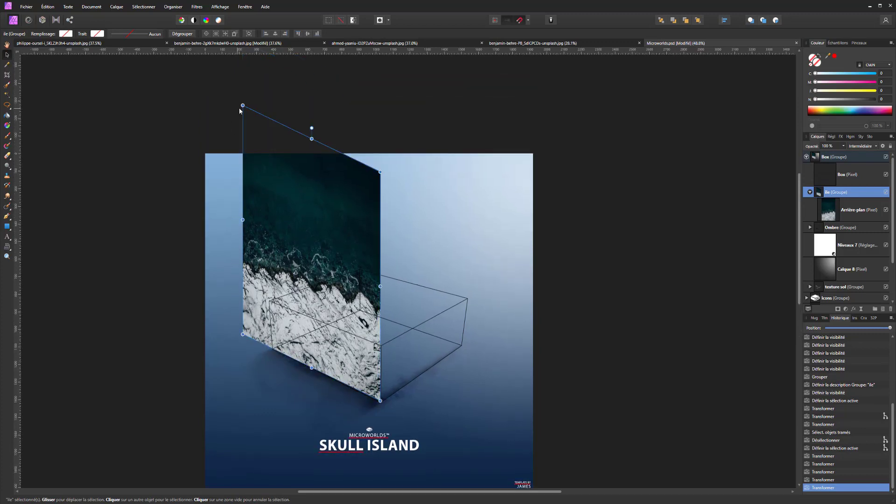
pyautogui.moveTo(238, 111); pyautogui.dragTo(283, 258)
pyautogui.moveTo(304, 305); pyautogui.dragTo(266, 287)
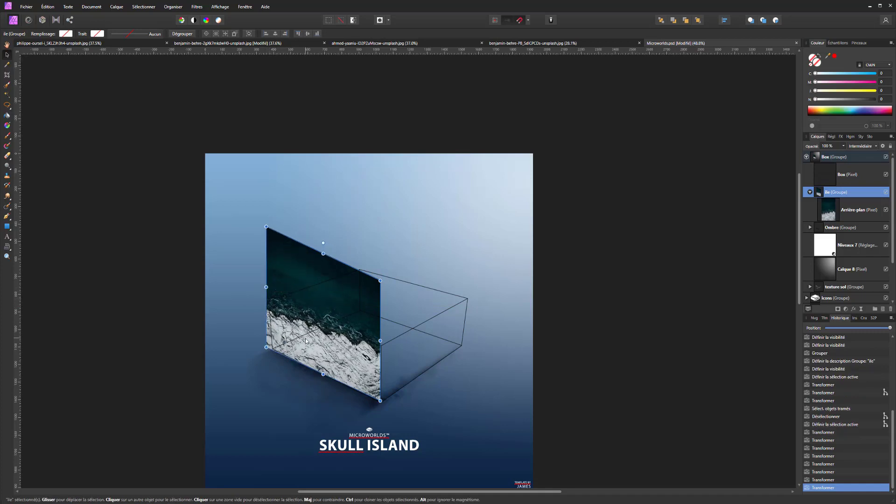
pyautogui.moveTo(304, 348)
pyautogui.mouseDown()
pyautogui.moveTo(306, 372)
pyautogui.moveTo(304, 361)
pyautogui.mouseUp()
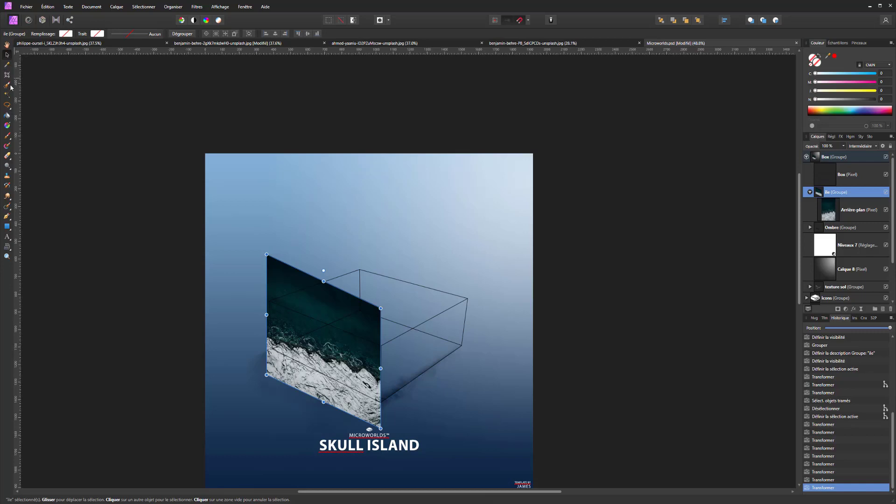
# Step: Outline the box's front-left face with a closed polygonal freehand selection through its four corners
pyautogui.click(7, 106)
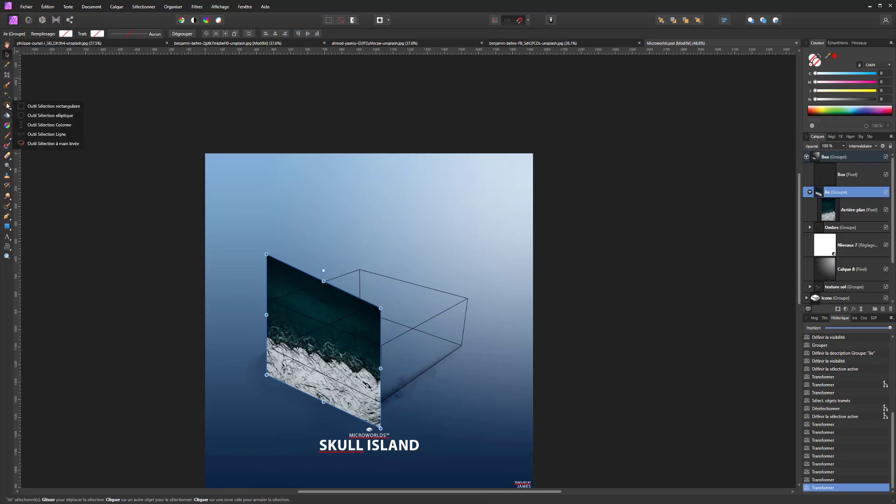
pyautogui.click(35, 143)
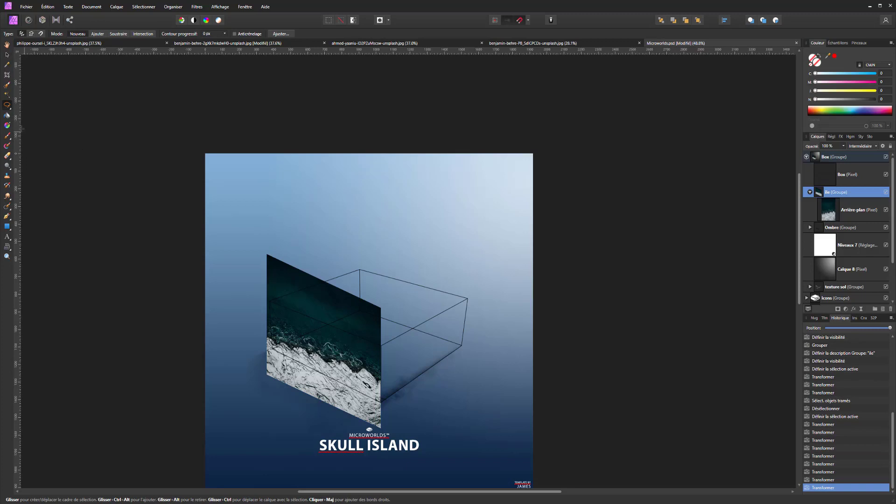
pyautogui.click(32, 35)
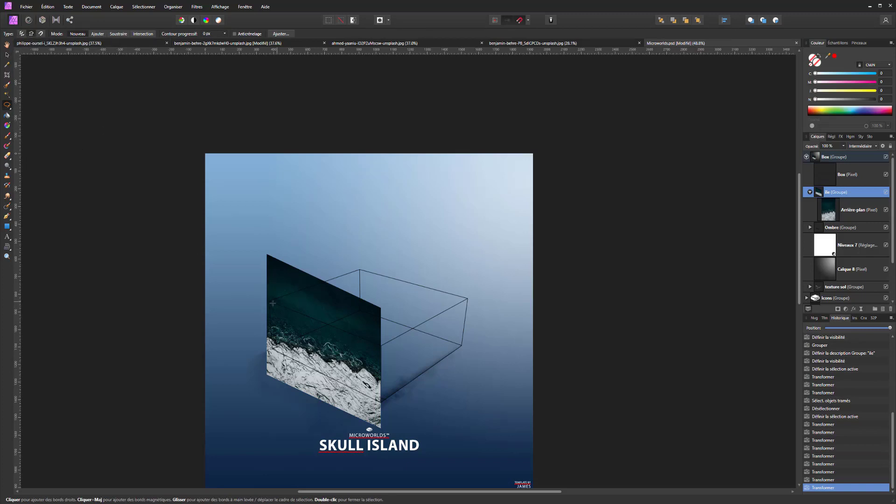
pyautogui.keyDown('ctrl'); pyautogui.scroll(2, 245, 284); pyautogui.keyUp('ctrl')
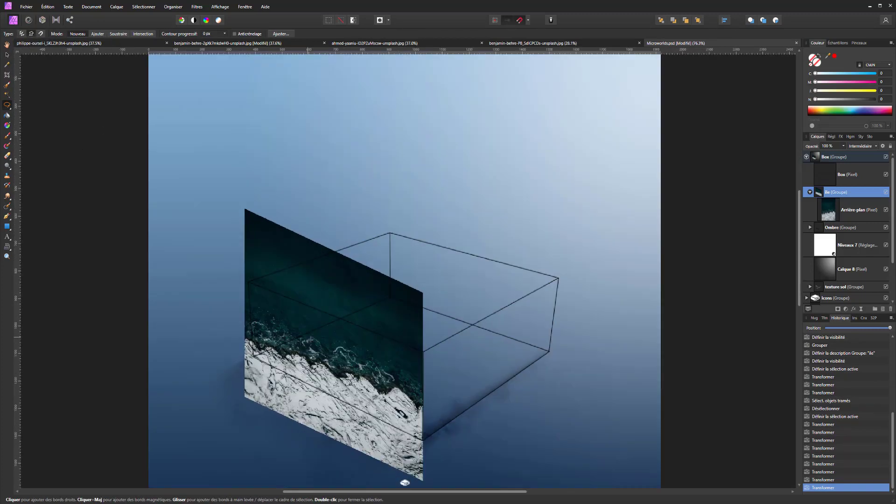
pyautogui.click(248, 283)
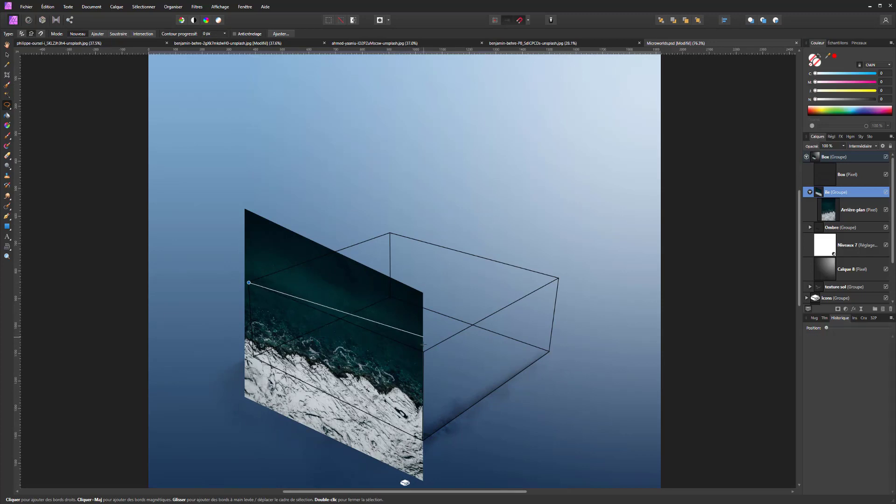
pyautogui.click(423, 352)
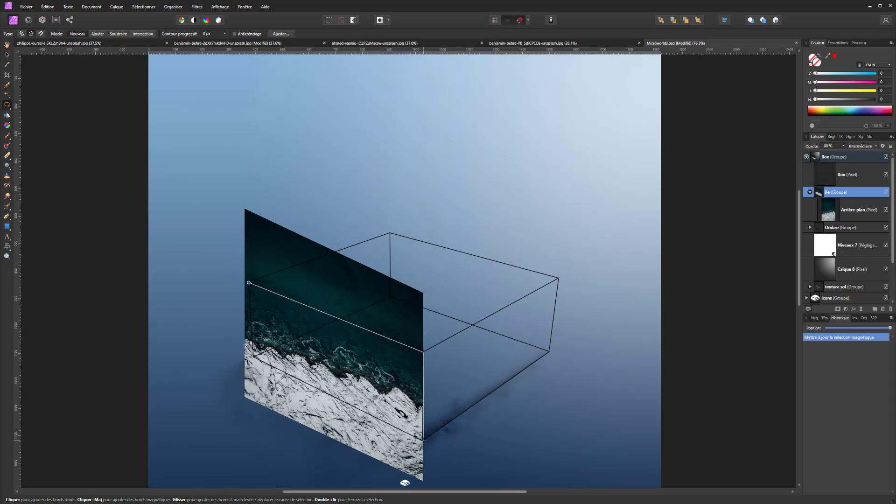
pyautogui.click(423, 440)
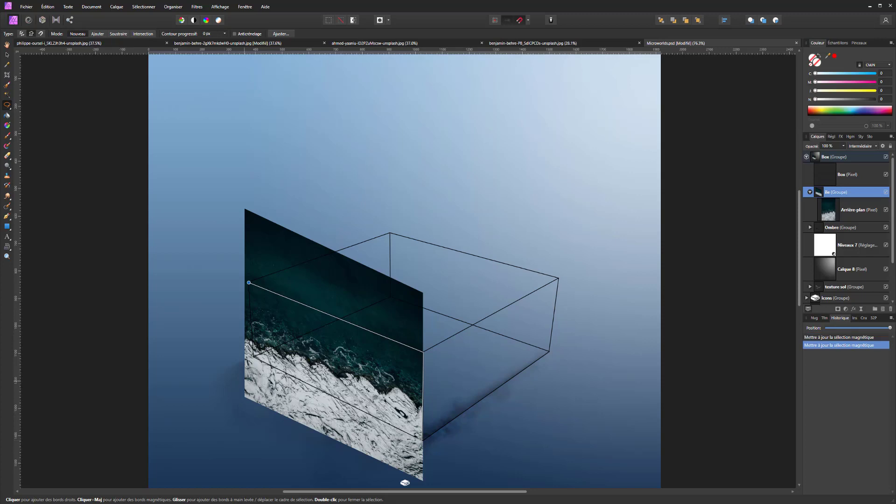
pyautogui.click(253, 356)
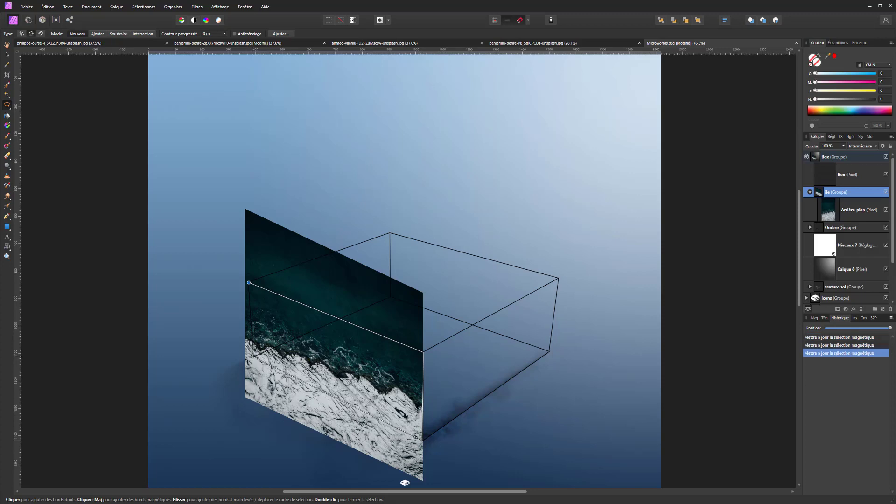
pyautogui.click(249, 283)
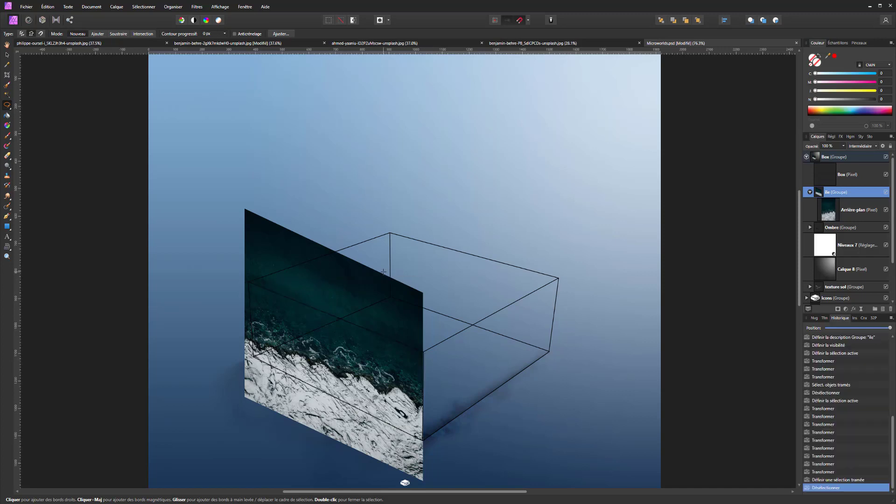
# Step: Mask the Arrière-plan coast photo to the selected front-left face and clear the selection
pyautogui.click(844, 216)
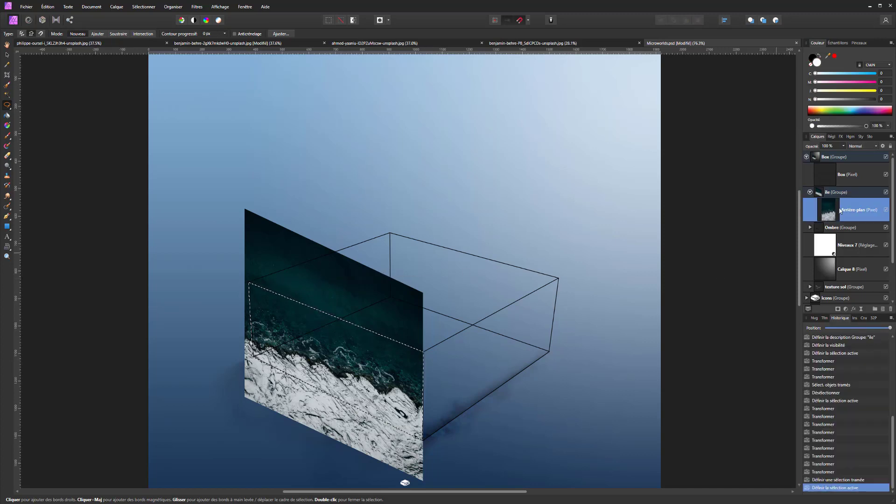
pyautogui.click(838, 309)
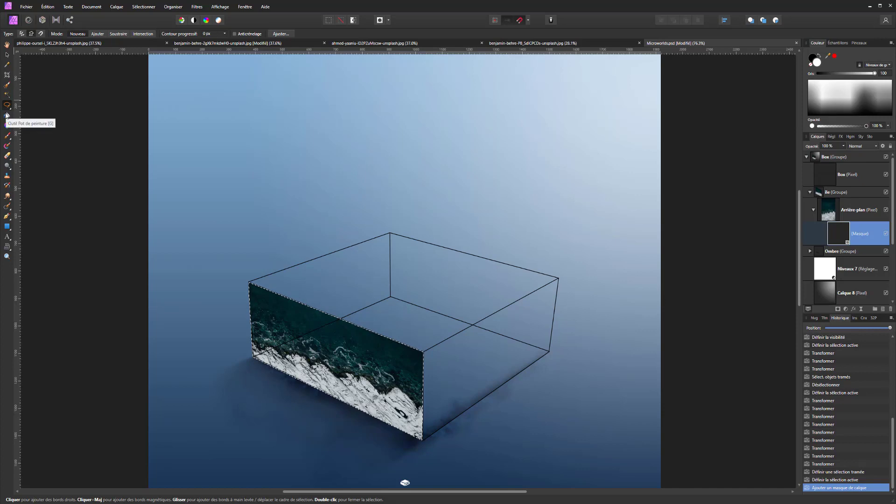
pyautogui.click(7, 55)
pyautogui.click(201, 235)
pyautogui.hotkey('ctrl', 'd')
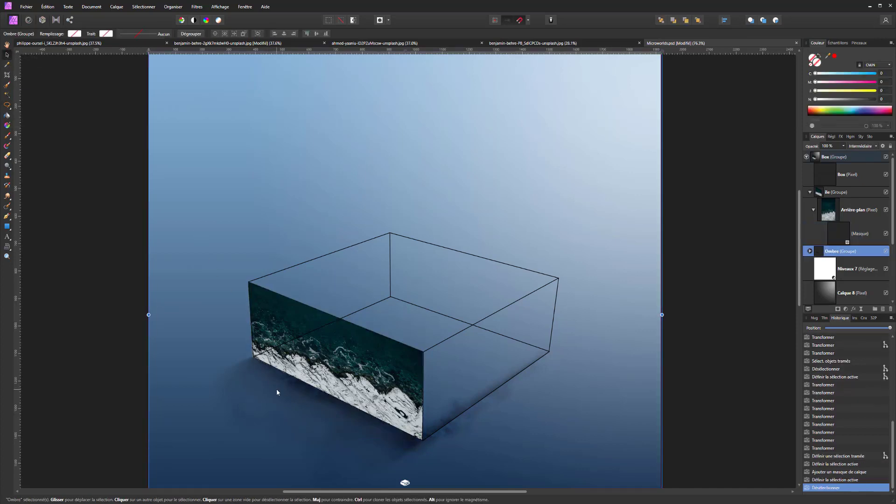
# Step: Duplicate the masked Arrière-plan layer inside the île group and collapse the original layer
pyautogui.hotkey('ctrl', 'j')
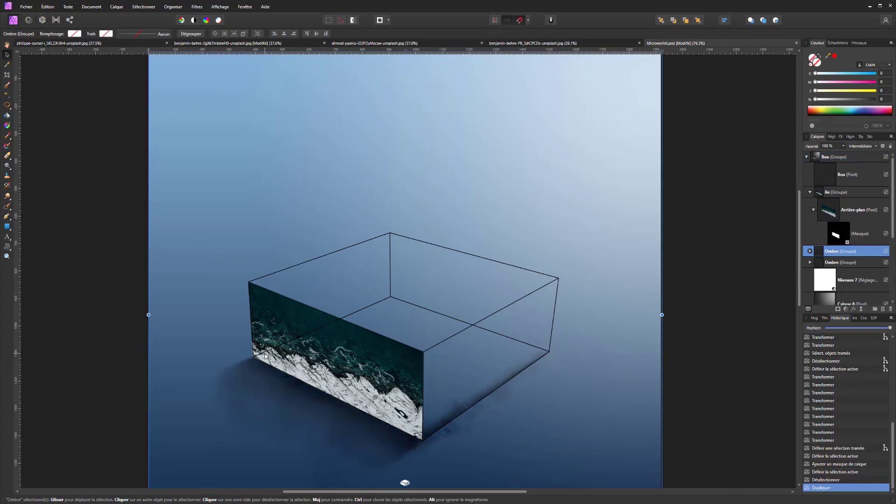
pyautogui.hotkey('ctrl', 'z')
pyautogui.click(262, 360)
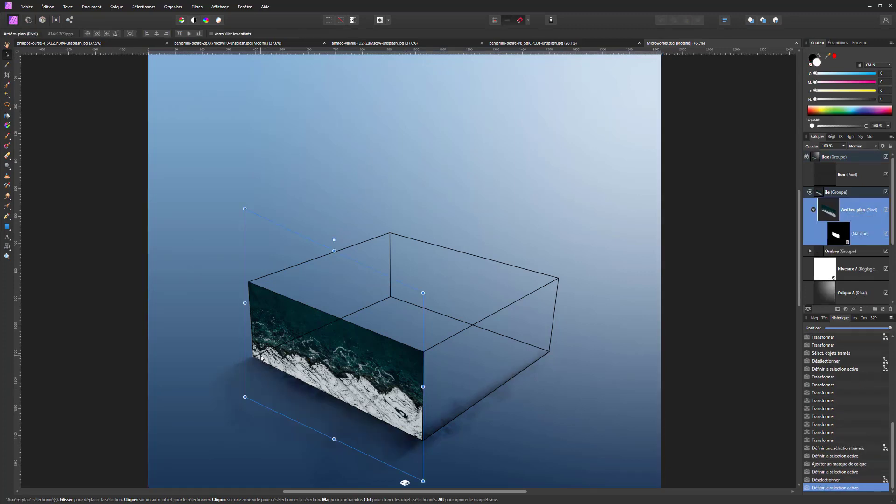
pyautogui.hotkey('ctrl', 'j')
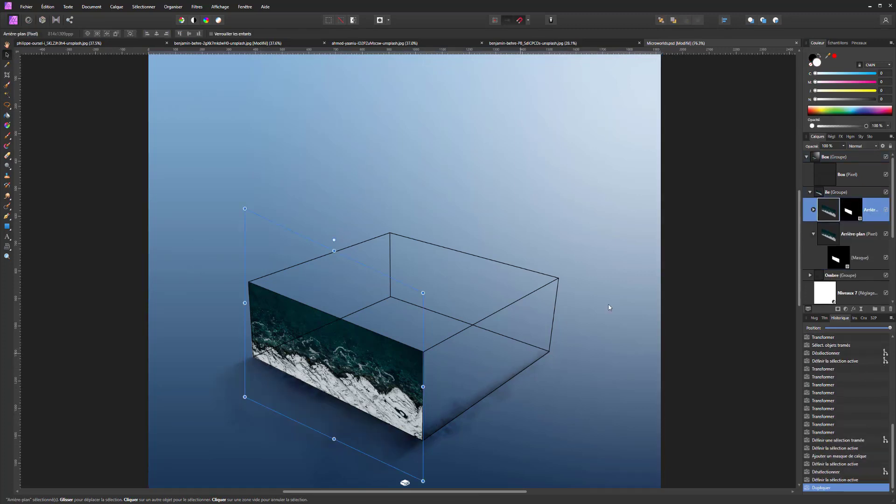
pyautogui.click(813, 233)
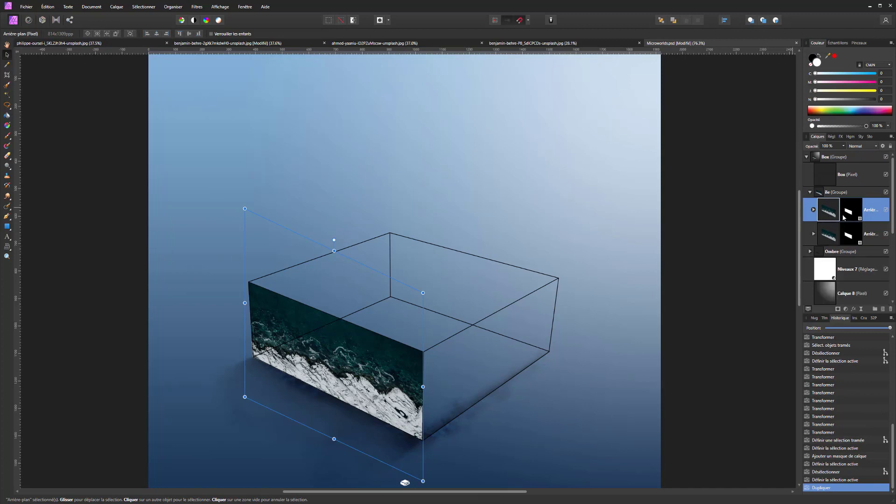
# Step: Move the duplicated coast photo over the box's front-right face and flip it horizontally
pyautogui.moveTo(340, 366); pyautogui.dragTo(458, 348)
pyautogui.rightClick(469, 348)
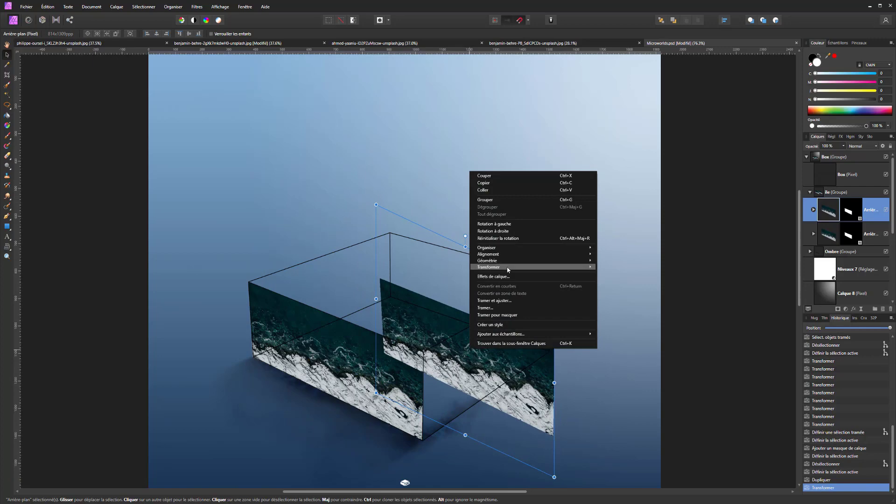
pyautogui.moveTo(536, 267)
pyautogui.click(634, 287)
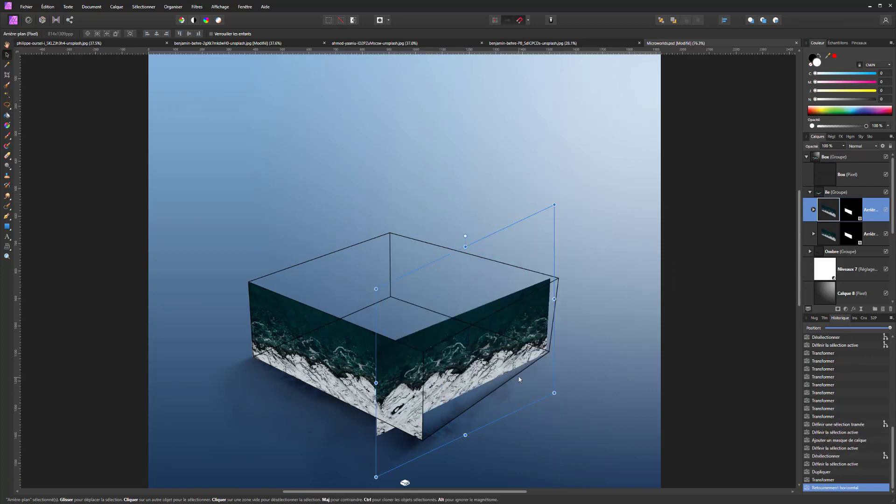
# Step: Align the flipped copy with the box's right corner and skew it vertically to follow the front-right top edge
pyautogui.moveTo(521, 347); pyautogui.dragTo(529, 346)
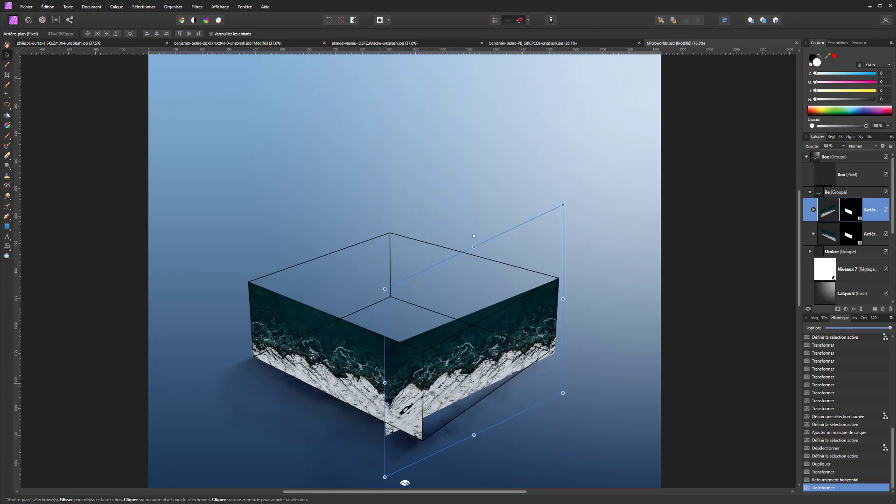
pyautogui.moveTo(412, 383)
pyautogui.mouseDown()
pyautogui.moveTo(412, 414)
pyautogui.moveTo(418, 392)
pyautogui.mouseUp()
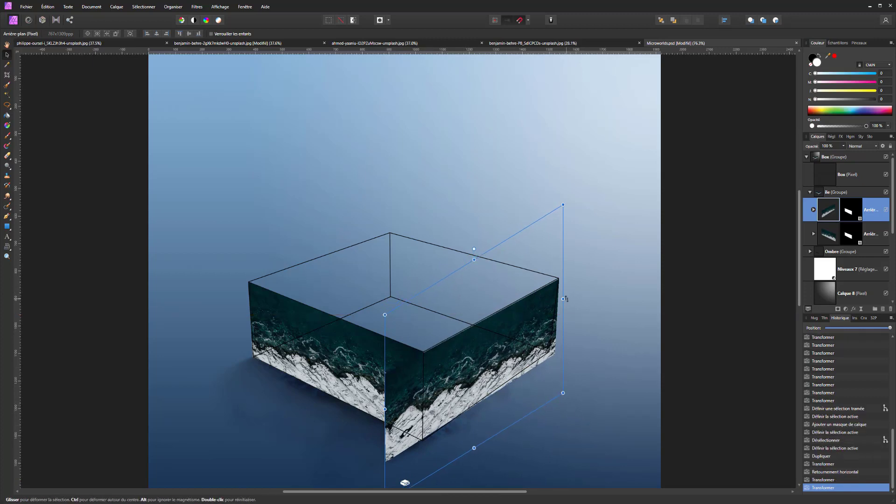
pyautogui.moveTo(566, 297); pyautogui.dragTo(565, 299)
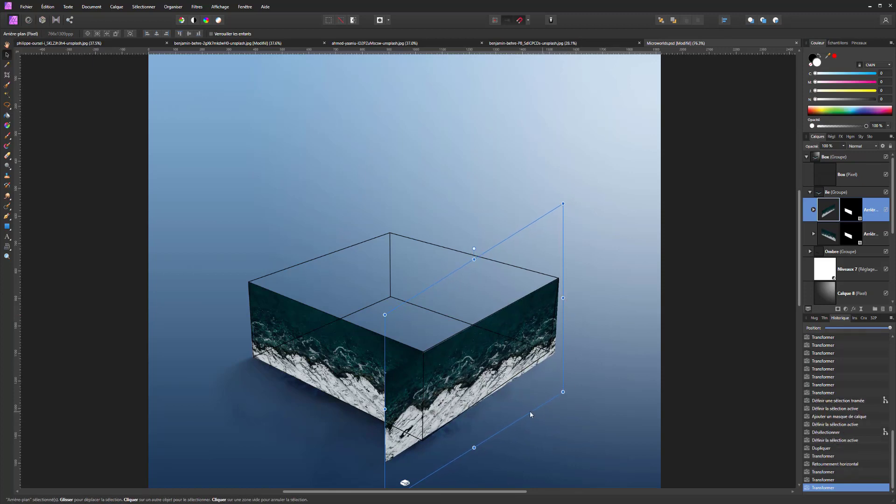
# Step: Try to transform the whole île group from its lower-right corner
pyautogui.click(474, 452)
pyautogui.click(474, 394)
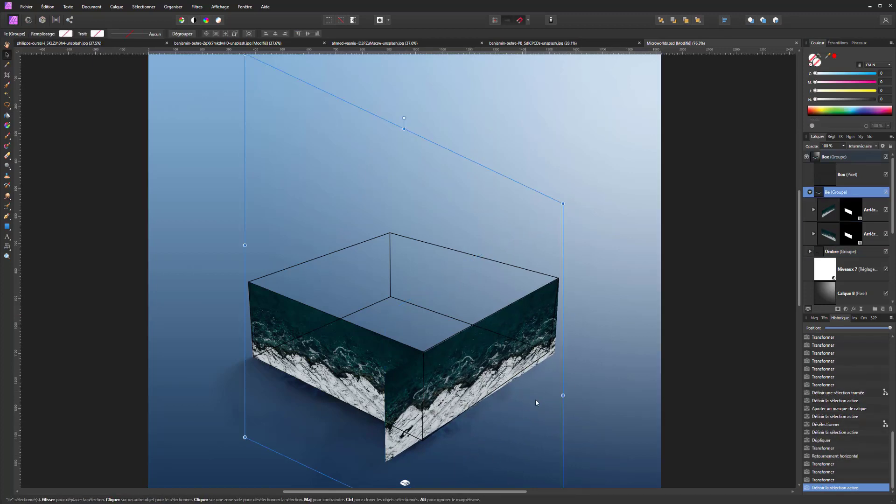
pyautogui.scroll(-2, 537, 398)
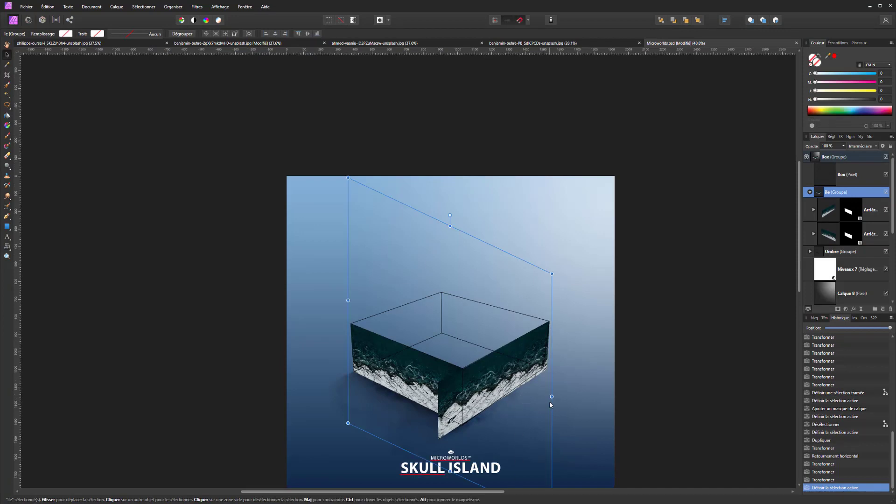
pyautogui.moveTo(552, 486); pyautogui.dragTo(551, 465)
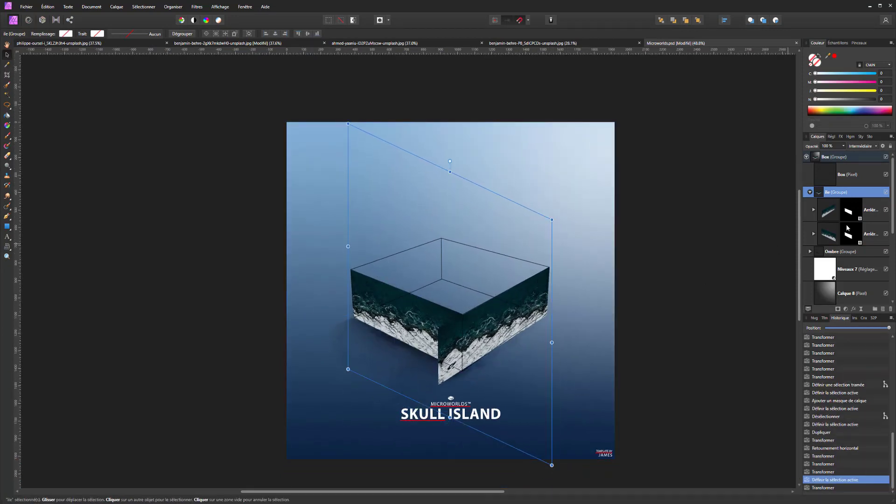
# Step: Scale the flipped copy down slightly and skew it horizontally so its sides lean like the box's vertical edges
pyautogui.click(869, 209)
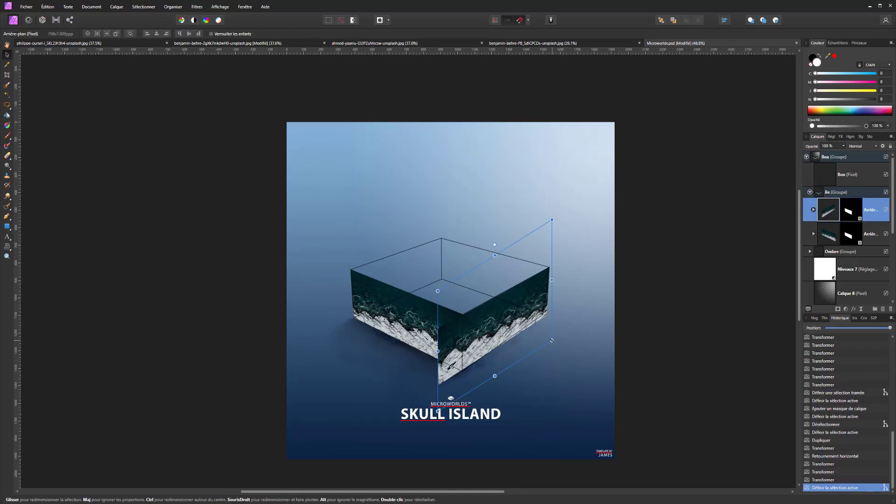
pyautogui.moveTo(551, 340); pyautogui.dragTo(549, 339)
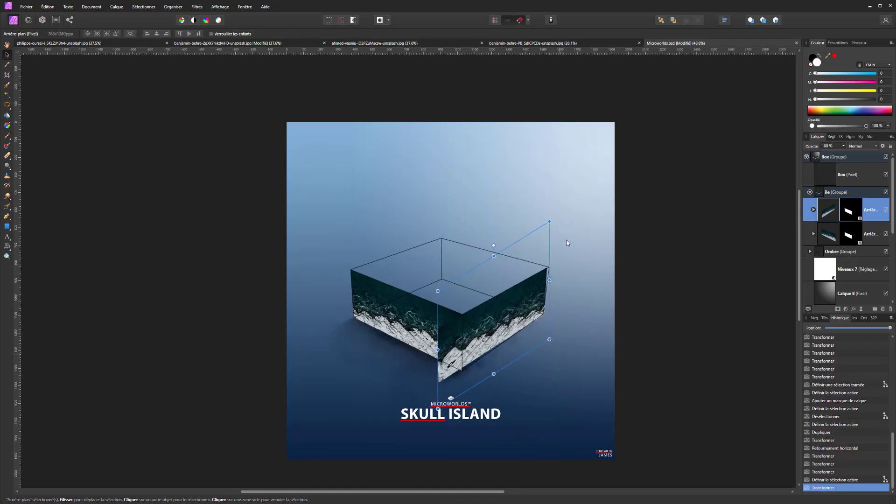
pyautogui.moveTo(493, 255); pyautogui.dragTo(498, 251)
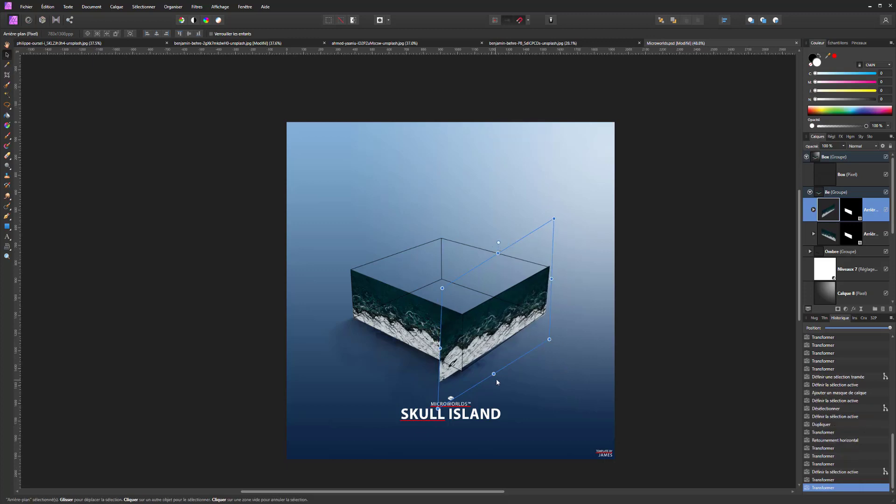
pyautogui.moveTo(494, 374); pyautogui.dragTo(491, 376)
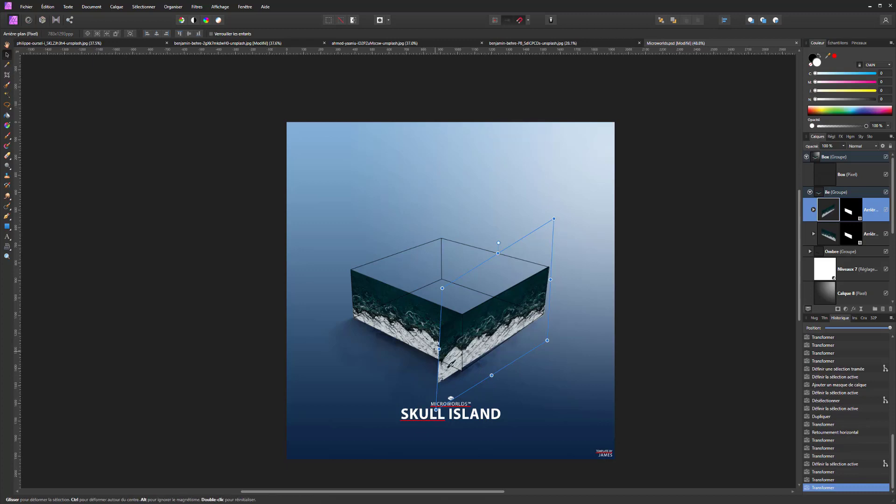
# Step: Move the flipped copy so it meets the front-left face at the front vertical edge, and fine-tune its horizontal skew
pyautogui.moveTo(435, 350); pyautogui.dragTo(436, 350)
pyautogui.moveTo(491, 375); pyautogui.dragTo(497, 338)
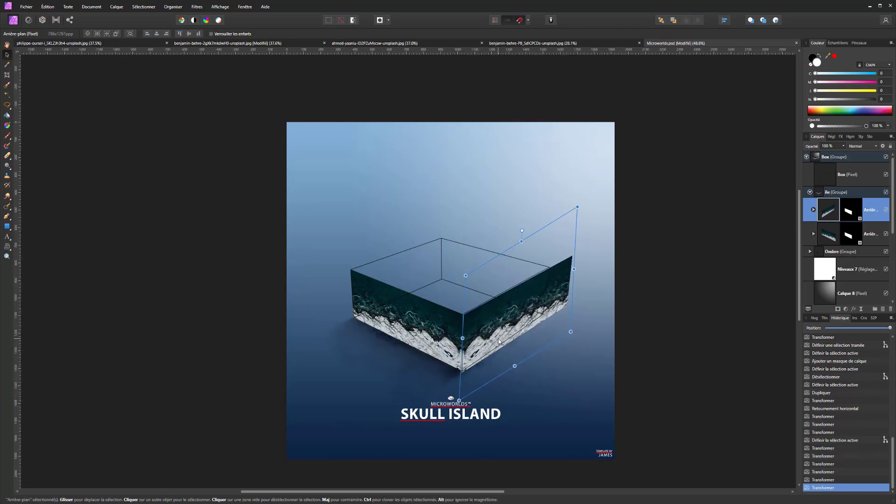
pyautogui.scroll(4, 498, 337)
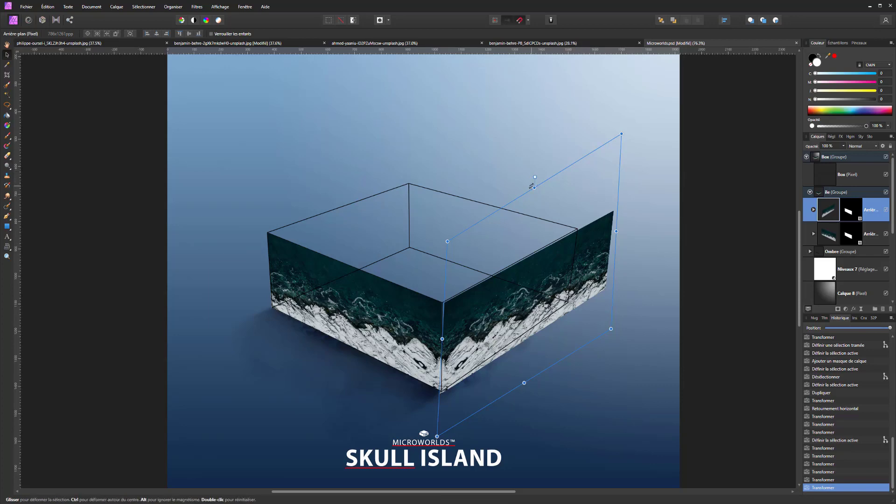
pyautogui.moveTo(530, 185); pyautogui.dragTo(529, 185)
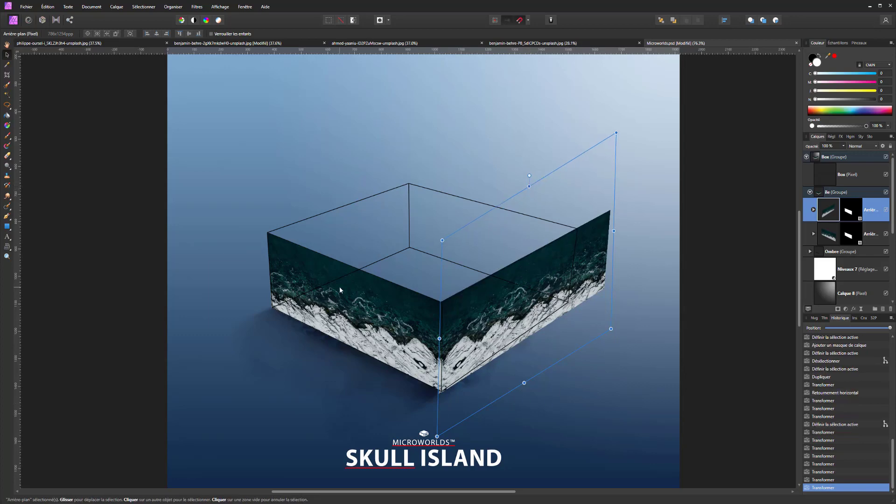
# Step: Outline the part of the flipped coast copy that sticks out past the box's right and lower-right edges with a polygonal lasso selection
pyautogui.click(6, 106)
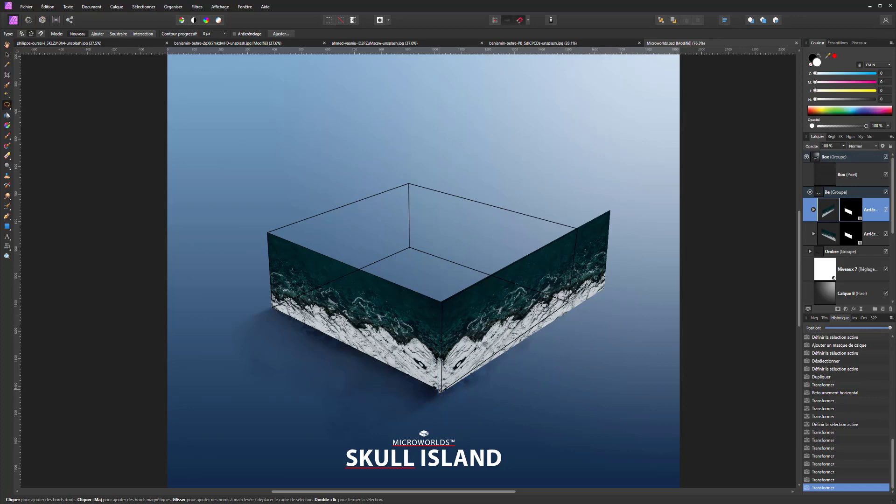
pyautogui.click(439, 389)
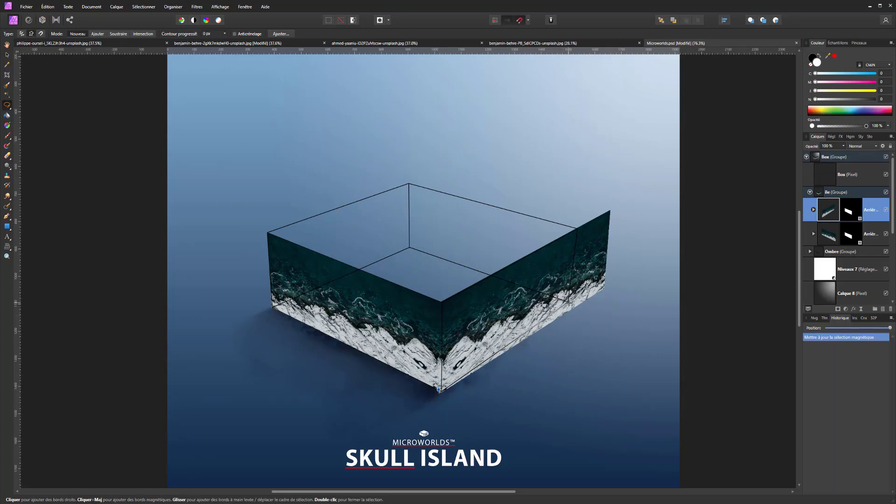
pyautogui.click(569, 302)
pyautogui.click(577, 227)
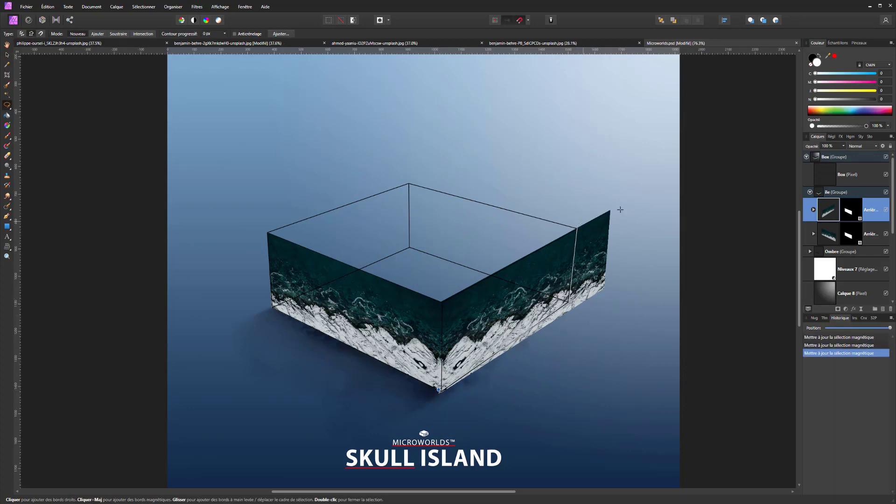
pyautogui.click(610, 190)
pyautogui.click(656, 199)
pyautogui.click(650, 332)
pyautogui.click(495, 427)
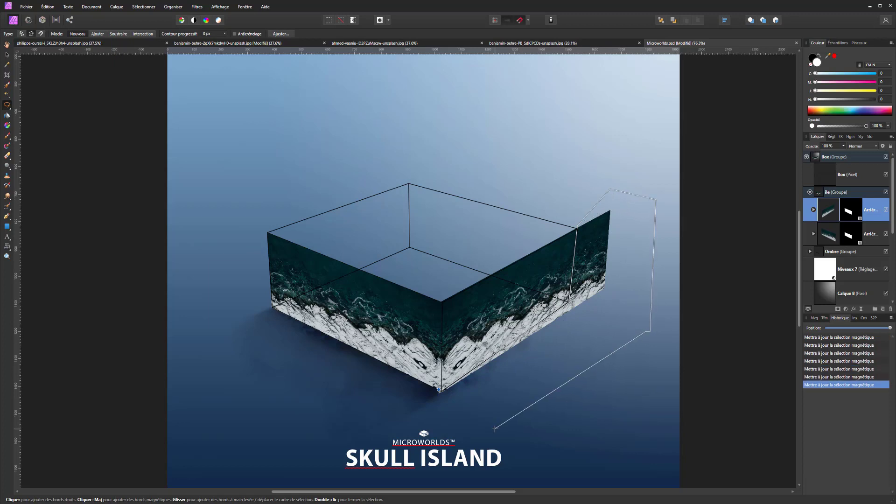
pyautogui.click(401, 427)
pyautogui.doubleClick(401, 427)
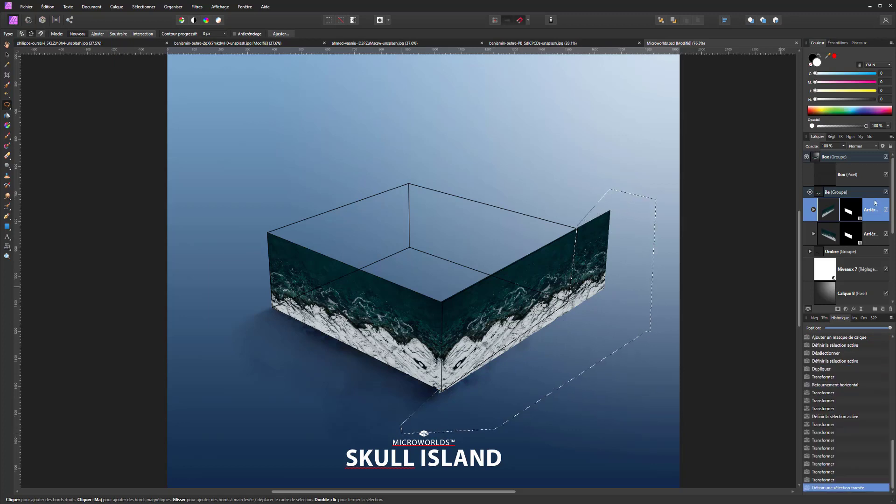
# Step: Delete the selected overhang from the flipped copy's mask, deselect, and check the trimmed faces with the wireframe briefly hidden
pyautogui.click(848, 211)
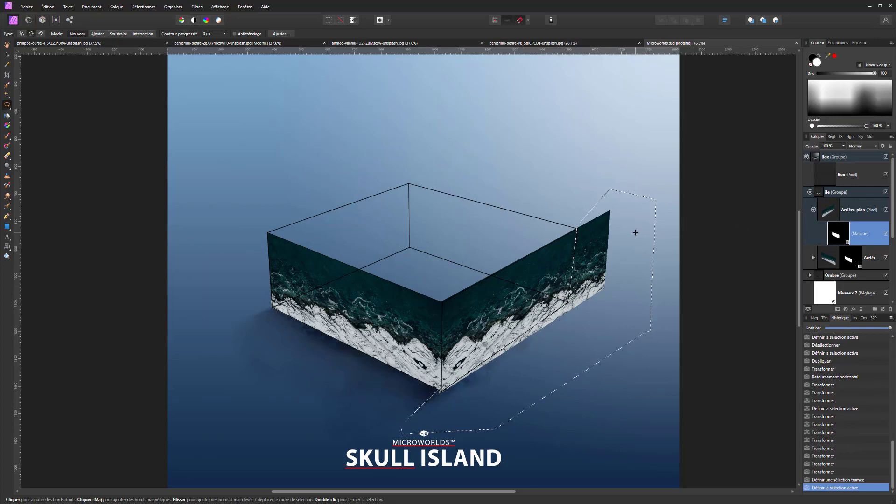
pyautogui.press('Delete')
pyautogui.hotkey('ctrl', 'd')
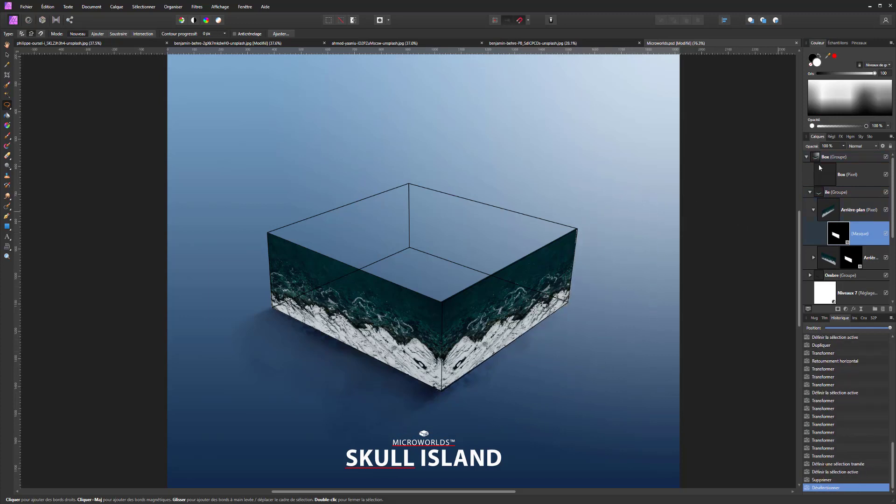
pyautogui.click(885, 174)
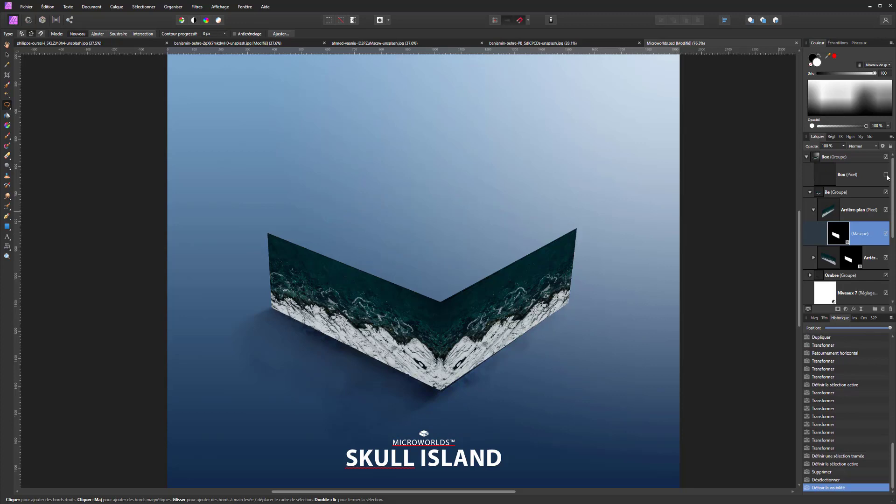
pyautogui.click(886, 175)
# Step: Expand the lower Arrière-plan layer in the île group and rename it Droite
pyautogui.click(829, 215)
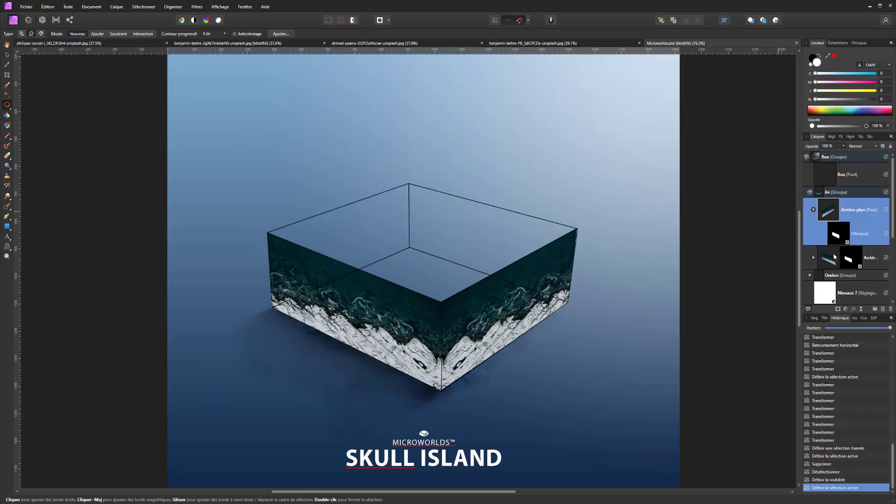
pyautogui.click(868, 259)
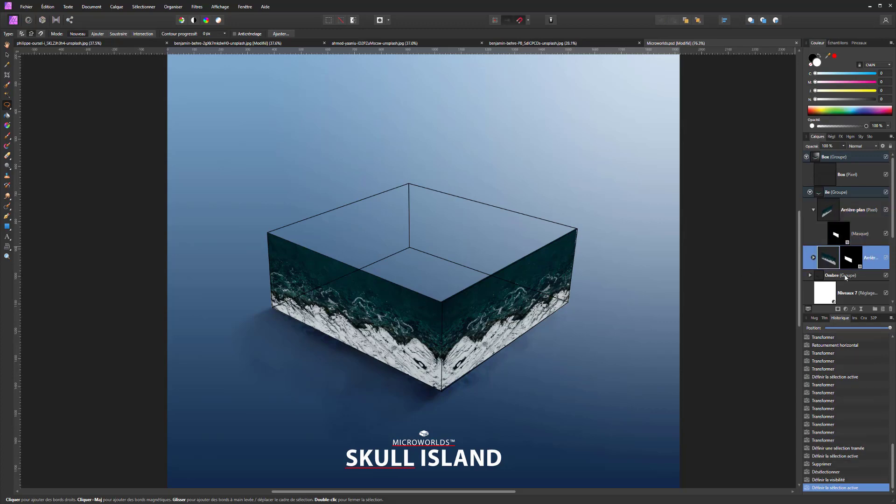
pyautogui.click(813, 257)
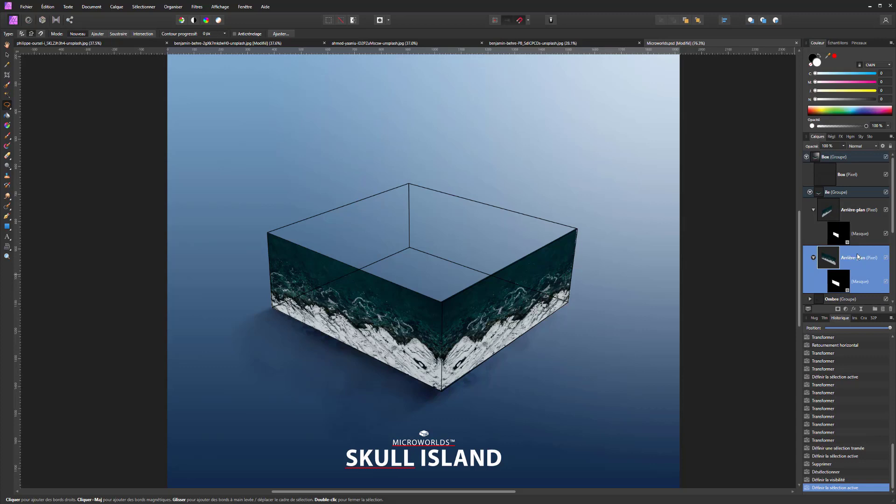
pyautogui.write('Droite')
pyautogui.press('Return')
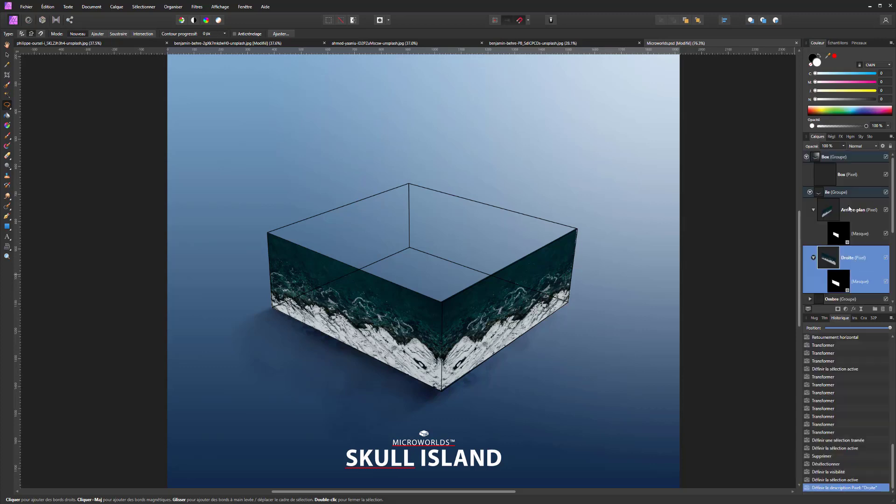
# Step: Name the front-left face's layer Gauche and the front-right face's layer Droite
pyautogui.click(849, 261)
pyautogui.click(849, 261)
pyautogui.write('Gauche')
pyautogui.press('Return')
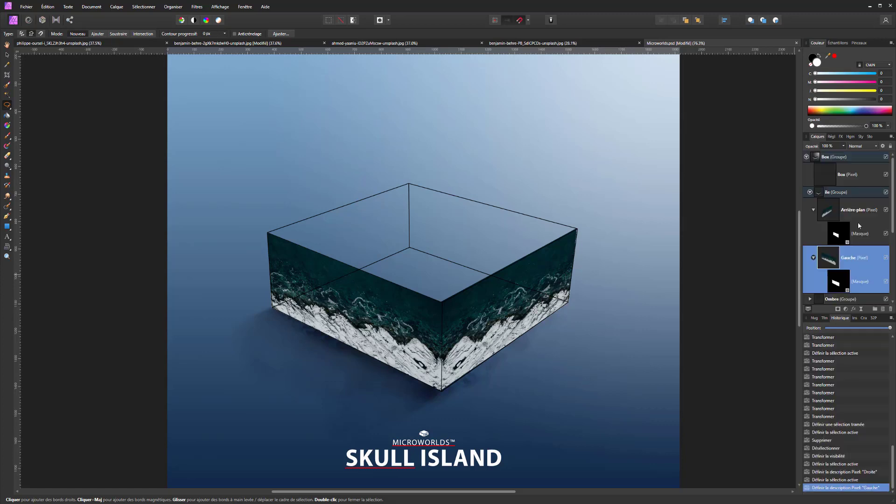
pyautogui.doubleClick(857, 210)
pyautogui.write('Droite')
pyautogui.press('Return')
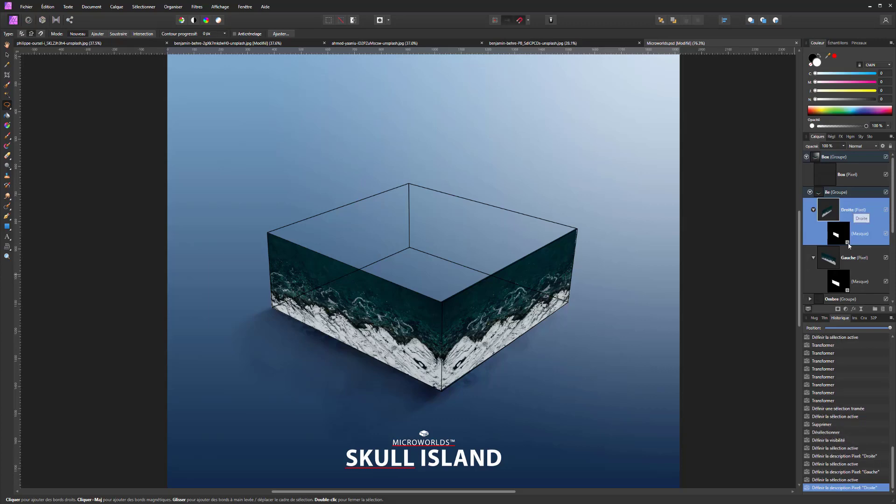
# Step: Add a Levels (Niveaux) adjustment and nest it inside the Gauche layer above its mask
pyautogui.click(855, 258)
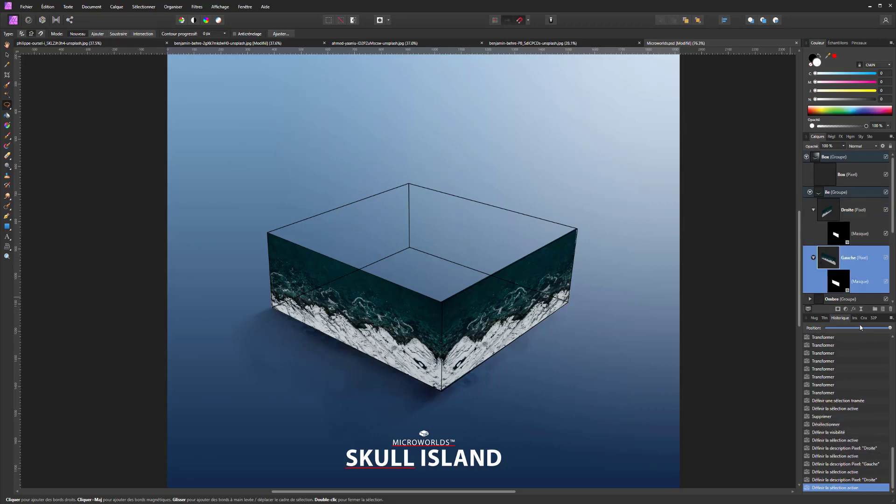
pyautogui.click(846, 309)
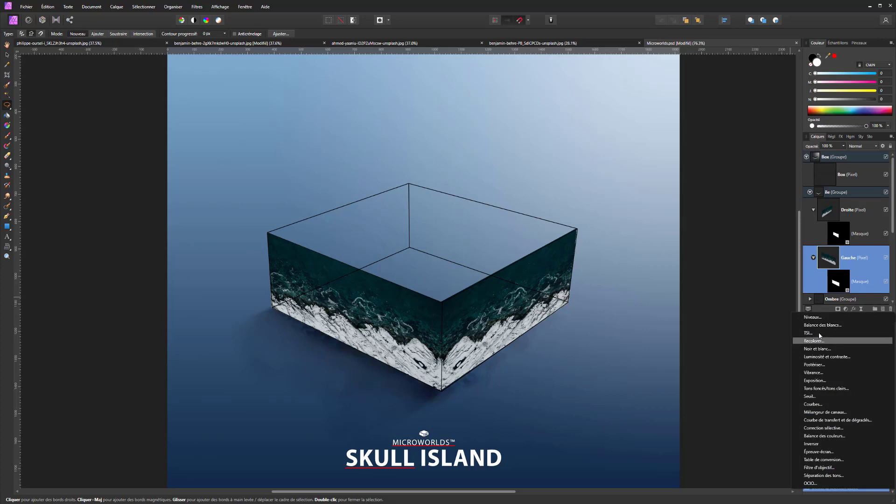
pyautogui.click(813, 318)
pyautogui.moveTo(837, 264); pyautogui.dragTo(835, 282)
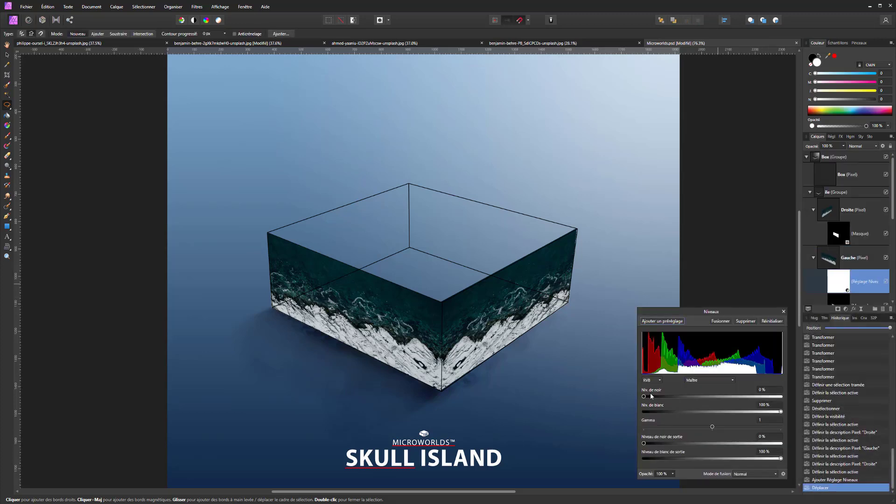
# Step: Darken and contrast the front-left face by setting the black level to 12% and the white level to 82%
pyautogui.moveTo(644, 396)
pyautogui.mouseDown()
pyautogui.moveTo(660, 397)
pyautogui.moveTo(650, 395)
pyautogui.mouseUp()
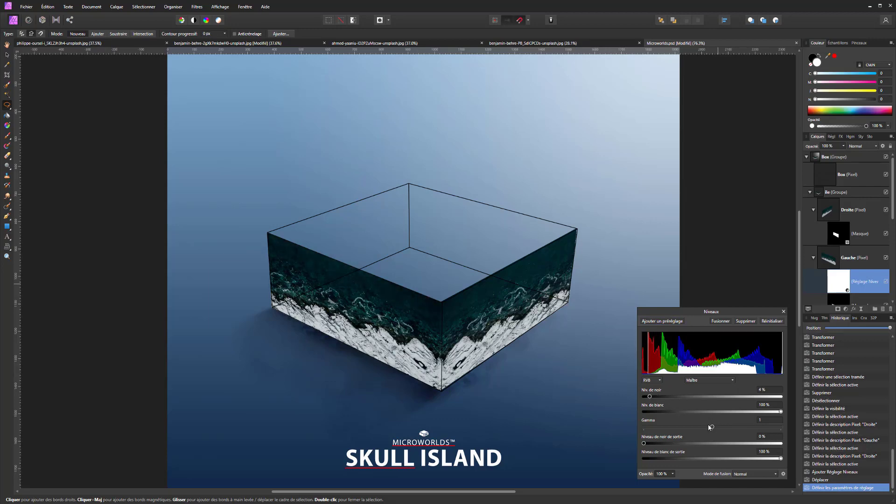
pyautogui.moveTo(782, 413); pyautogui.dragTo(768, 413)
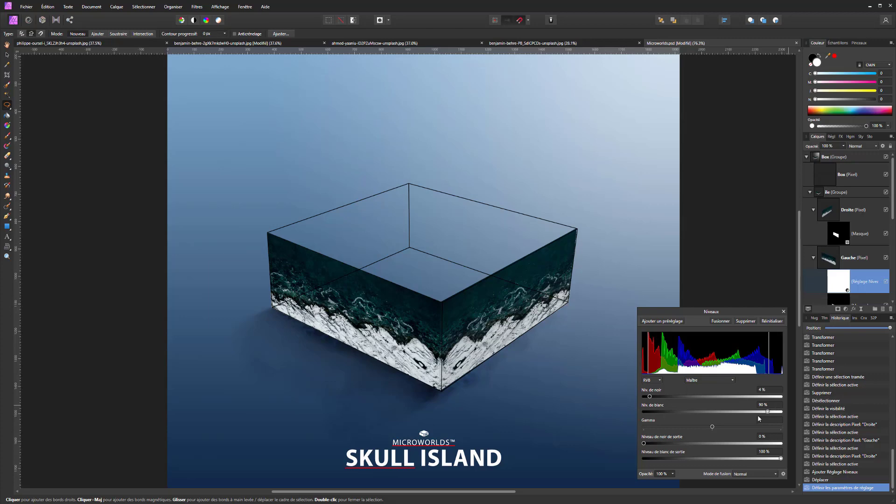
pyautogui.moveTo(652, 395); pyautogui.dragTo(666, 396)
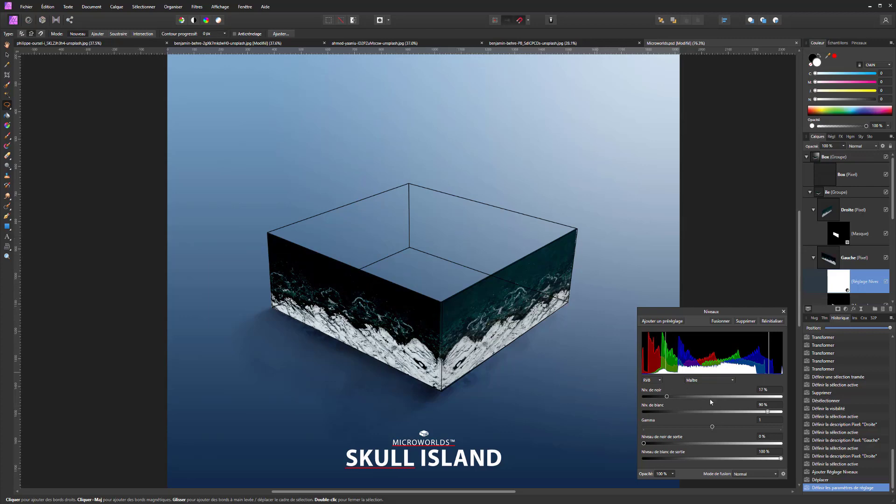
pyautogui.moveTo(666, 396); pyautogui.dragTo(660, 396)
pyautogui.moveTo(768, 412); pyautogui.dragTo(758, 414)
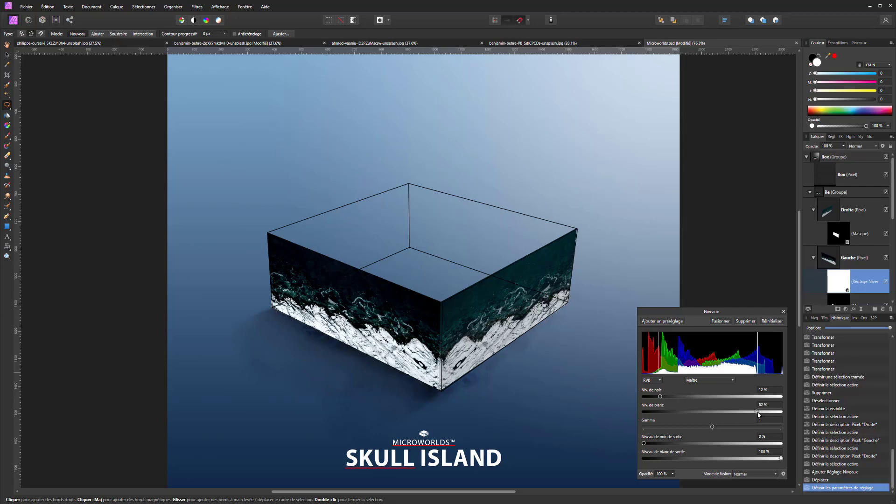
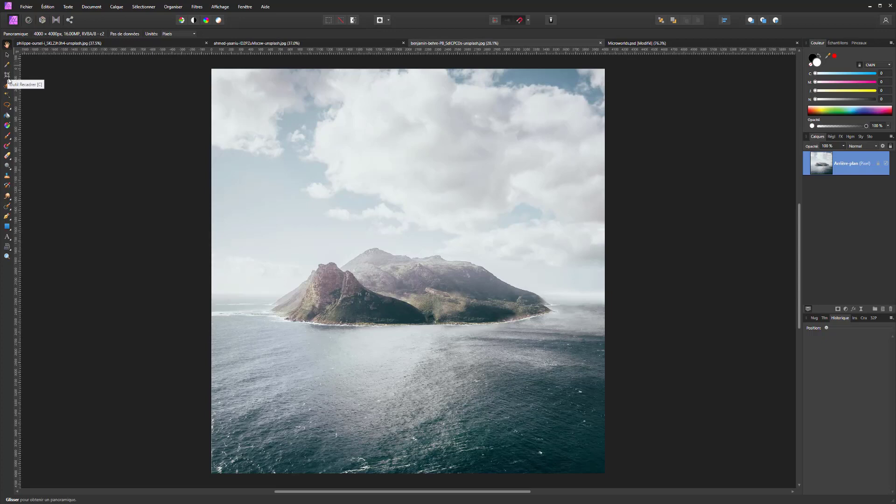
# Step: Select the island and most of the surrounding sea, up to the horizon, with the Selection Brush
pyautogui.click(7, 85)
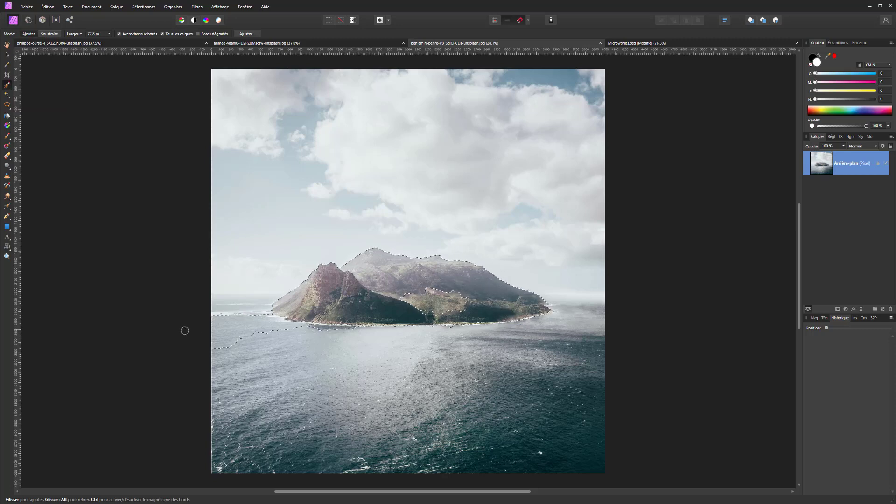
pyautogui.moveTo(204, 312)
pyautogui.mouseDown()
pyautogui.moveTo(304, 303)
pyautogui.moveTo(202, 305)
pyautogui.moveTo(295, 301)
pyautogui.mouseUp()
pyautogui.moveTo(587, 311)
pyautogui.mouseDown()
pyautogui.moveTo(507, 306)
pyautogui.moveTo(607, 300)
pyautogui.moveTo(587, 409)
pyautogui.moveTo(224, 425)
pyautogui.moveTo(547, 386)
pyautogui.moveTo(338, 383)
pyautogui.moveTo(340, 373)
pyautogui.moveTo(389, 395)
pyautogui.mouseUp()
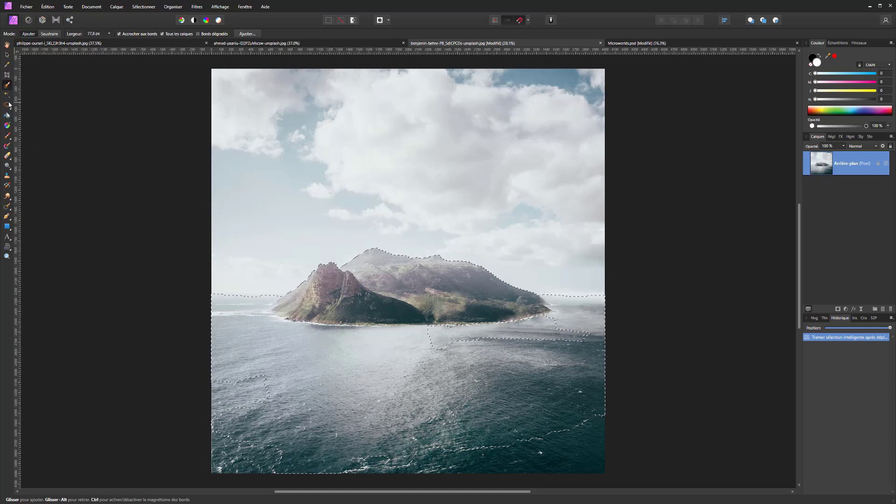
# Step: Add the remaining unselected patches of sea below the island to the selection with a polygonal lasso outline around the photo's lower part
pyautogui.press('l')
pyautogui.press('alt')
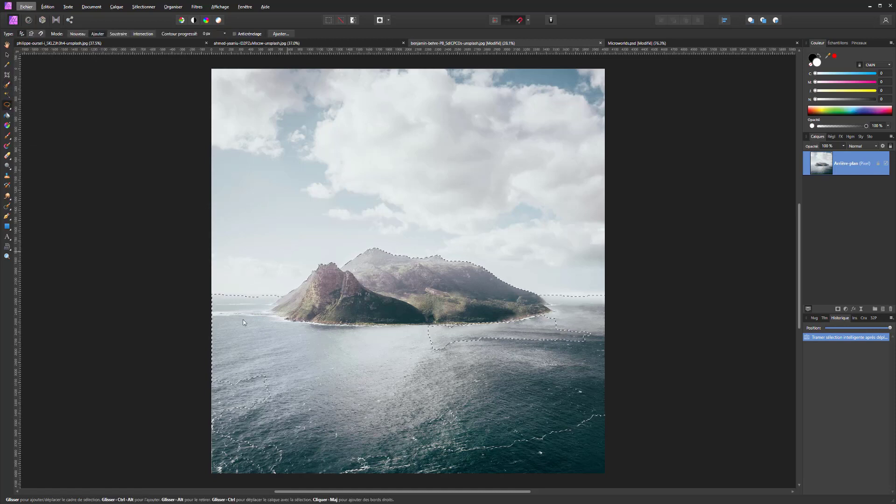
pyautogui.click(8, 106)
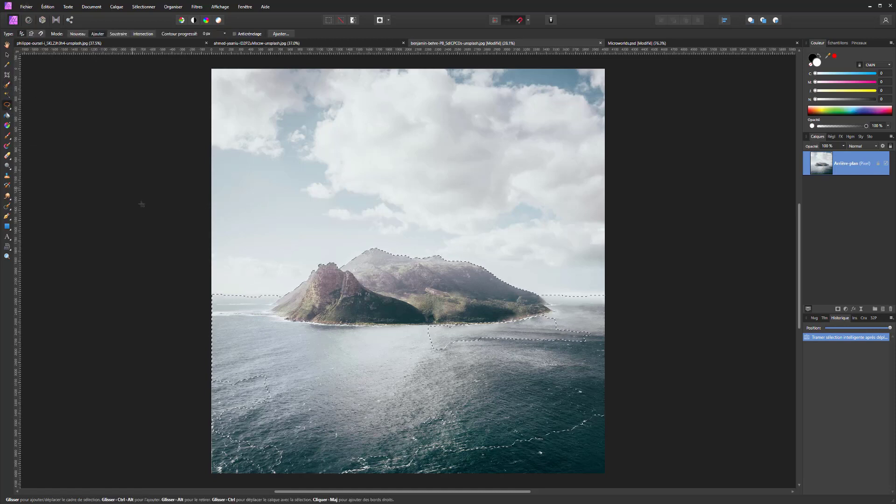
pyautogui.click(191, 336)
pyautogui.click(552, 307)
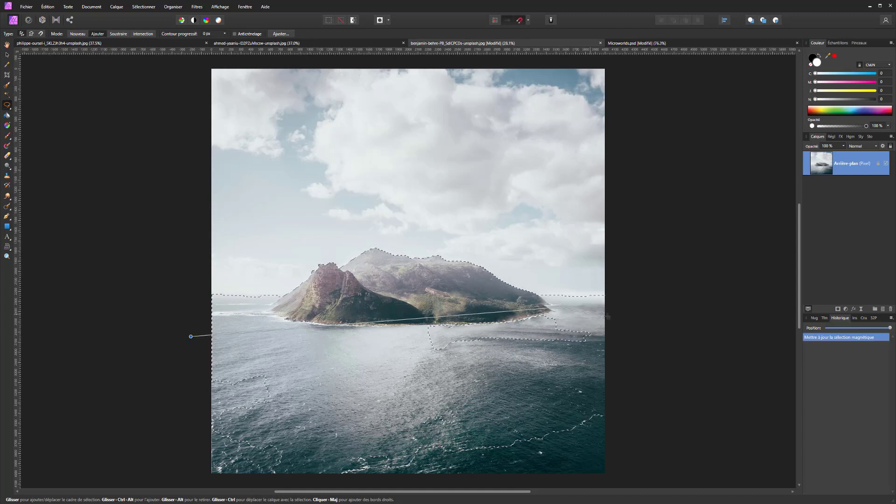
pyautogui.click(636, 321)
pyautogui.click(630, 476)
pyautogui.keyDown('shift'); pyautogui.click(595, 487); pyautogui.keyUp('shift')
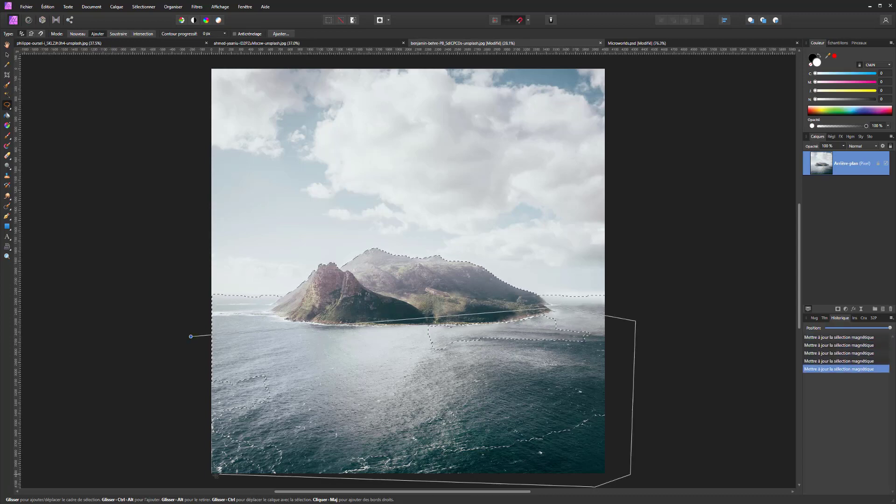
pyautogui.keyDown('shift'); pyautogui.click(202, 479); pyautogui.keyUp('shift')
pyautogui.doubleClick(195, 473)
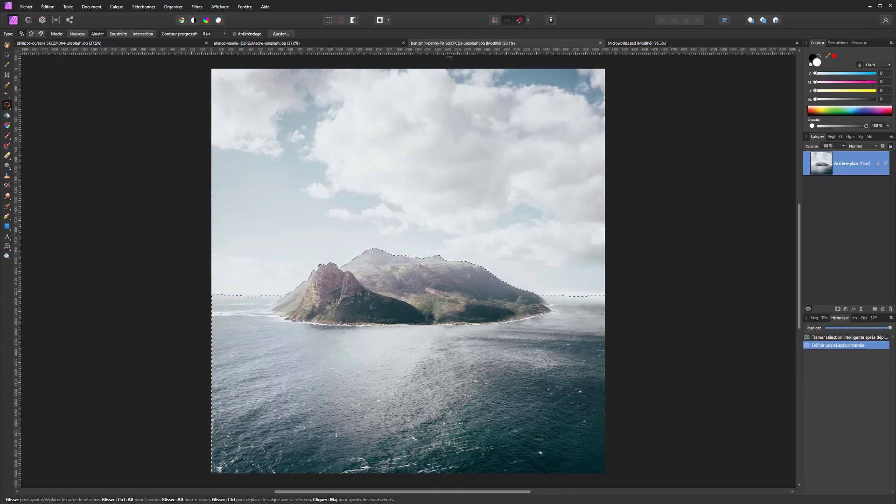
# Step: Paste the island and sea cut-out into the Microworlds document and move its layer to the top of the île group
pyautogui.click(647, 43)
pyautogui.hotkey('ctrl', 'v')
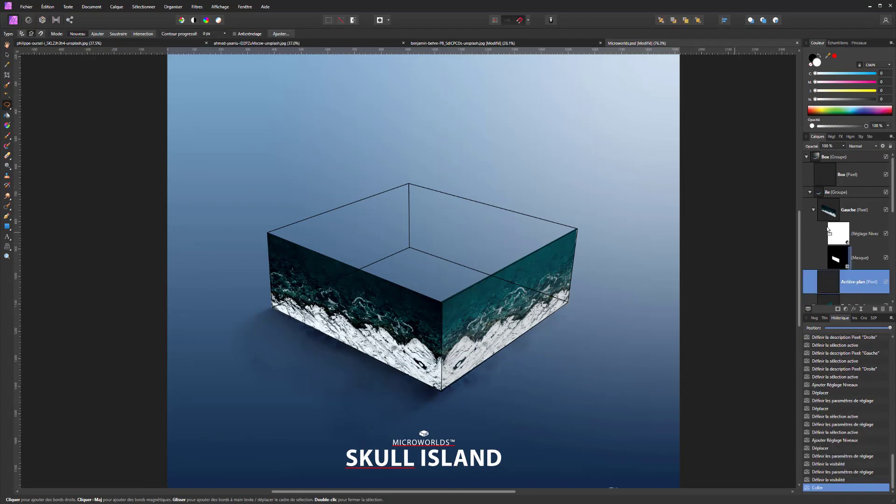
pyautogui.moveTo(833, 199); pyautogui.dragTo(828, 198)
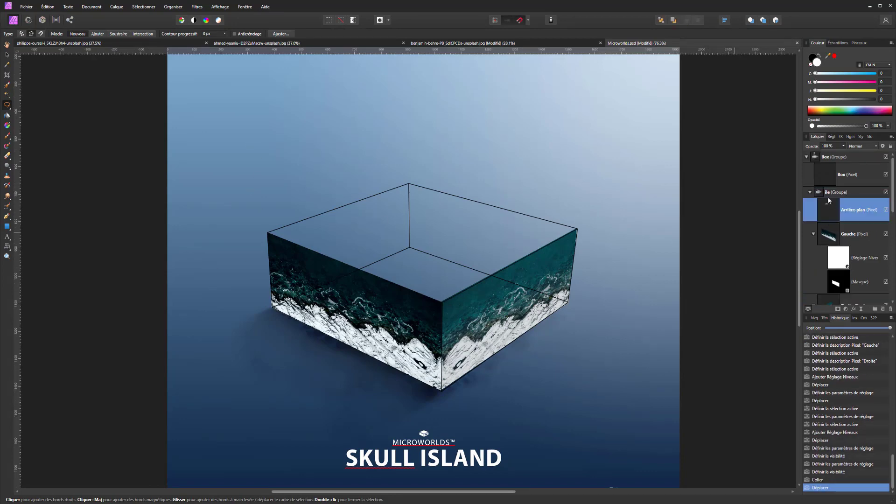
# Step: Move the pasted island over the box and scale it down to roughly the box's width
pyautogui.scroll(-4, 431, 182)
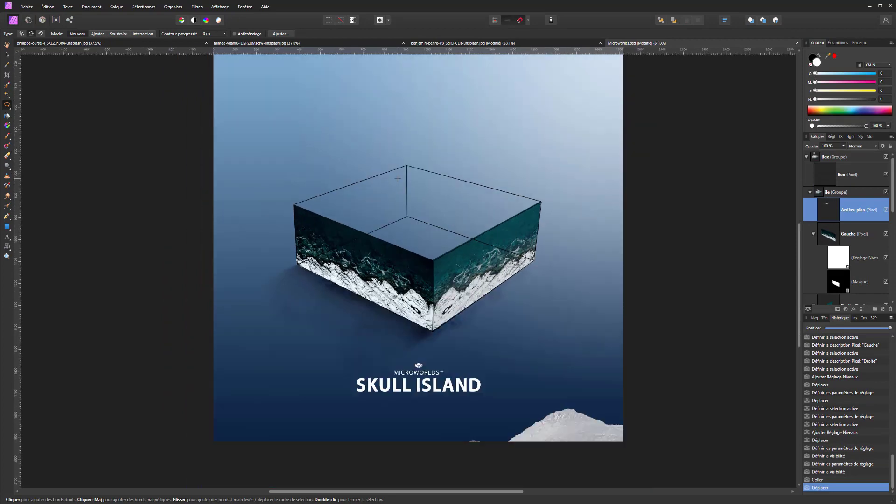
pyautogui.press('v')
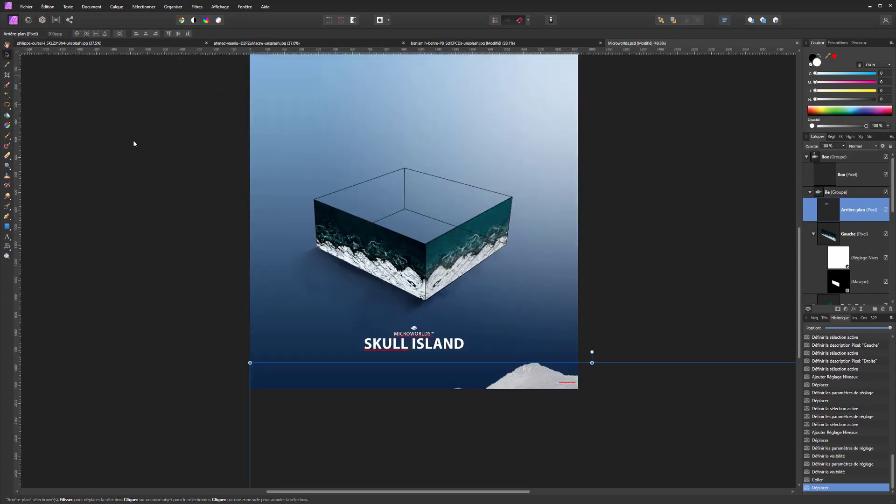
pyautogui.moveTo(411, 392); pyautogui.dragTo(300, 182)
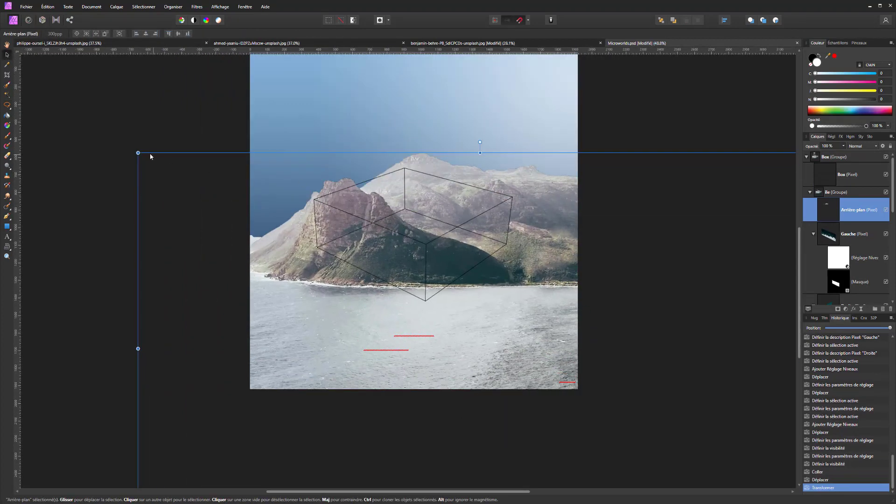
pyautogui.moveTo(150, 156); pyautogui.dragTo(420, 195)
pyautogui.moveTo(498, 205); pyautogui.dragTo(423, 176)
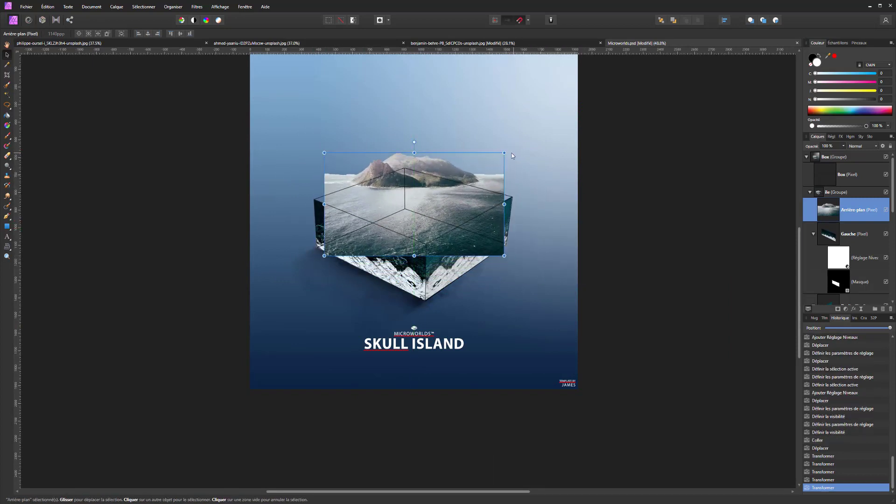
# Step: Scale the island photo up to span the box's full width and lower it so its horizon meets the box's outer top corners
pyautogui.moveTo(504, 153)
pyautogui.mouseDown()
pyautogui.moveTo(513, 148)
pyautogui.moveTo(500, 150)
pyautogui.mouseUp()
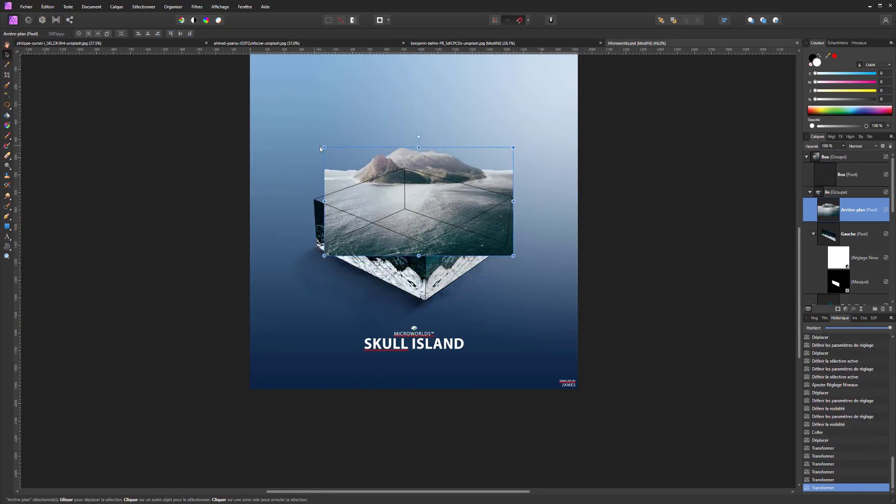
pyautogui.moveTo(324, 147); pyautogui.dragTo(311, 144)
pyautogui.moveTo(401, 215); pyautogui.dragTo(401, 234)
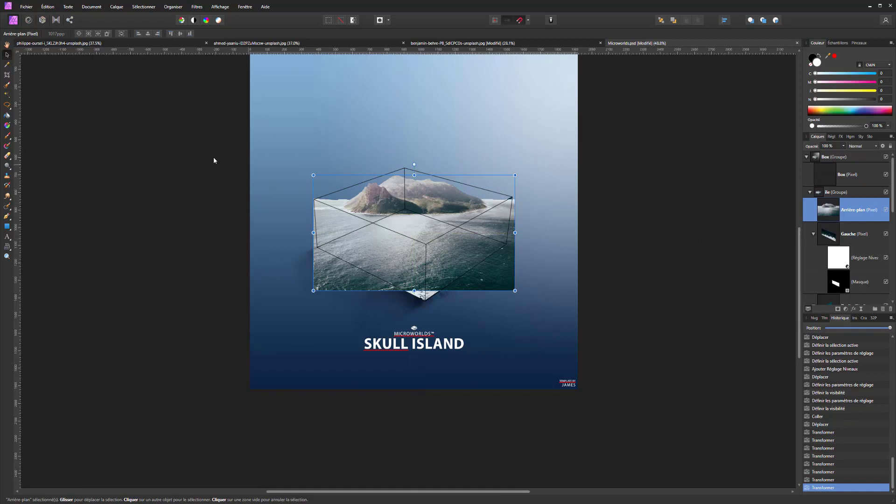
# Step: Select the box's top face with a polygonal lasso outline through its four corners
pyautogui.click(6, 105)
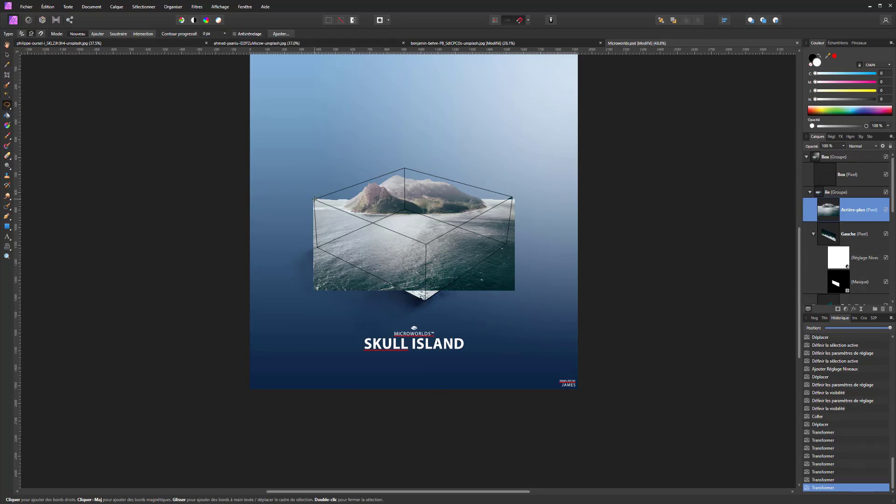
pyautogui.click(314, 200)
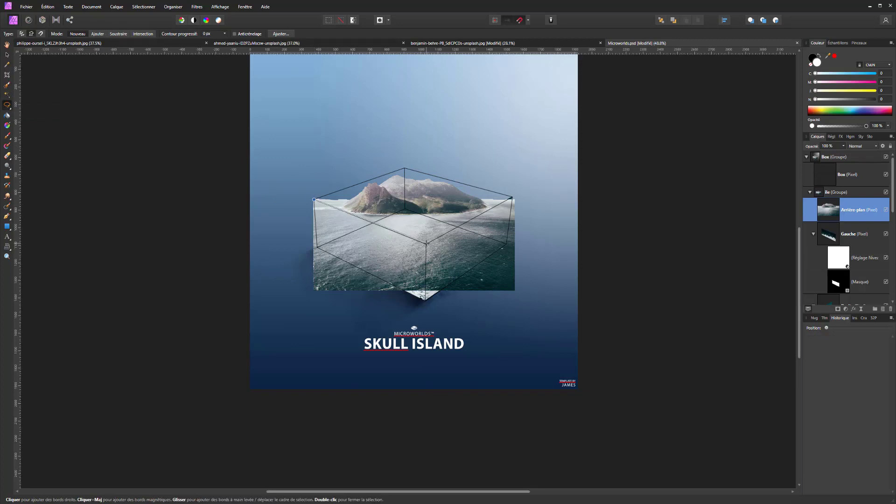
pyautogui.click(426, 244)
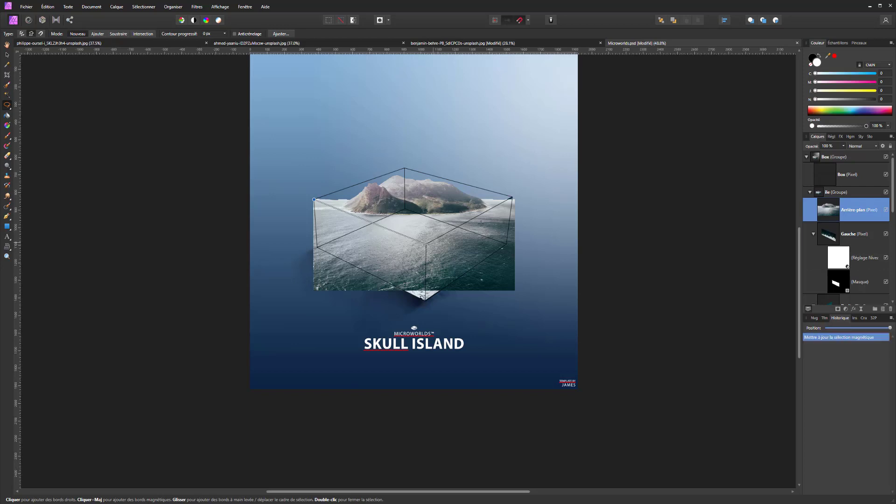
pyautogui.click(513, 195)
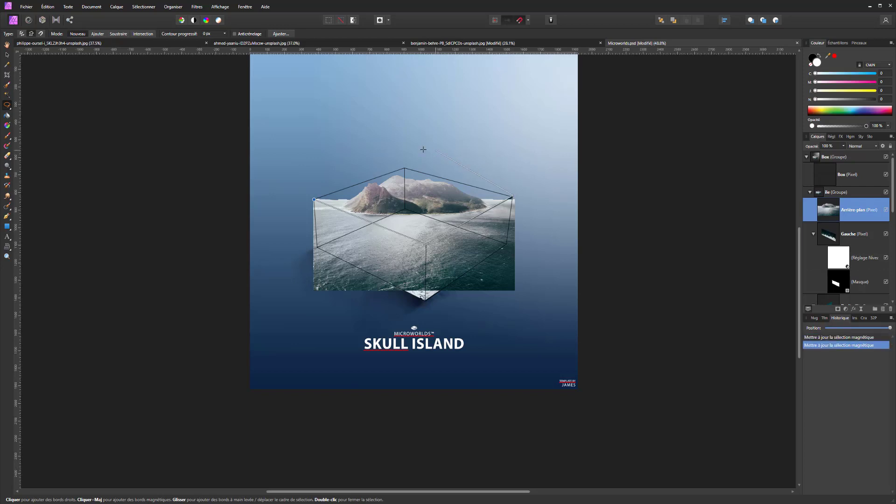
pyautogui.click(404, 167)
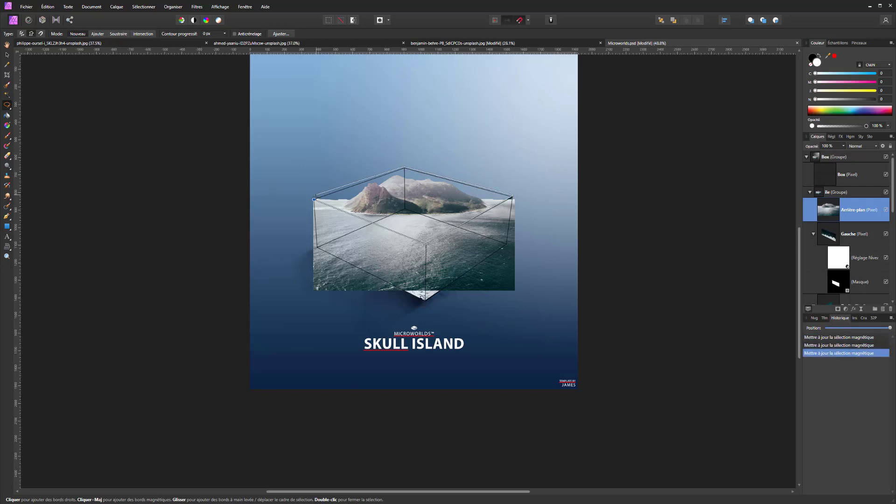
pyautogui.click(314, 200)
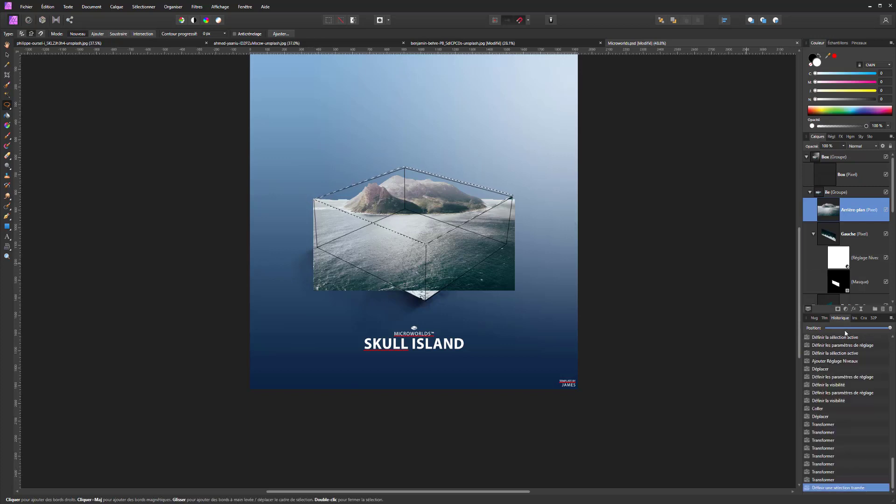
# Step: Add a layer mask to the island photo from the top-face selection, and deselect
pyautogui.click(836, 309)
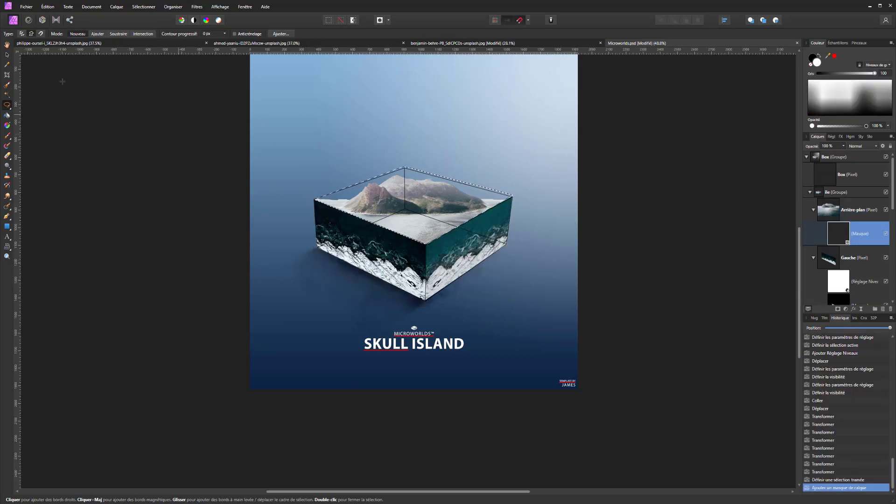
pyautogui.press('v')
pyautogui.click(186, 132)
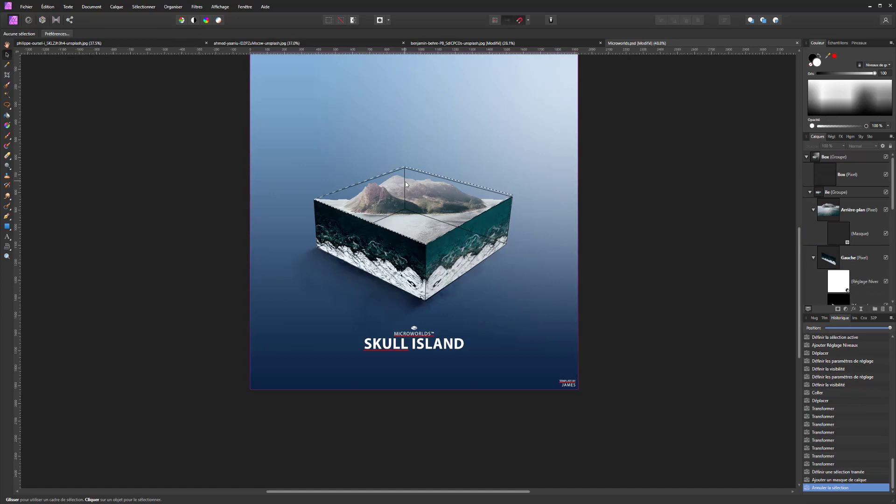
pyautogui.hotkey('ctrl', 'd')
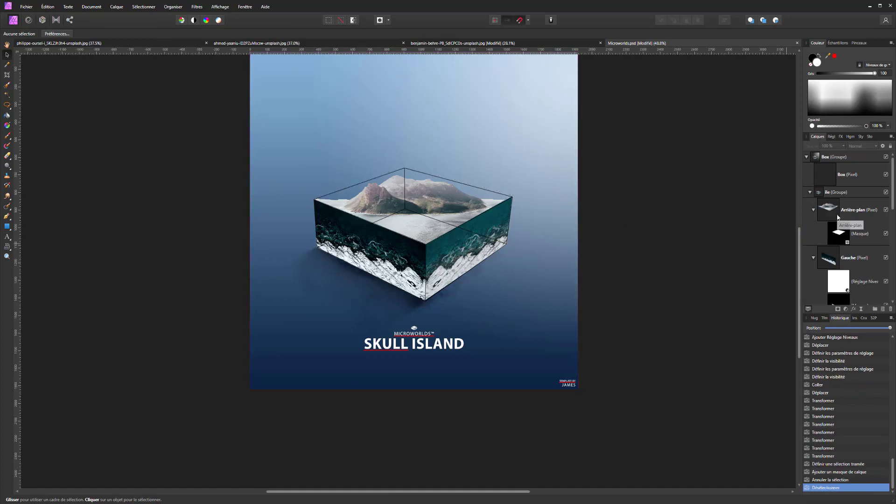
# Step: Duplicate the masked island layer within the île group
pyautogui.click(838, 217)
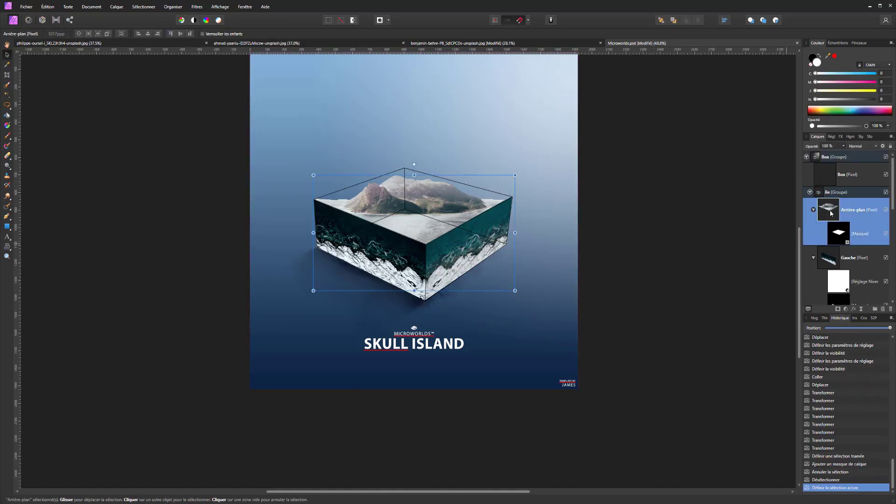
pyautogui.hotkey('ctrl', 'j')
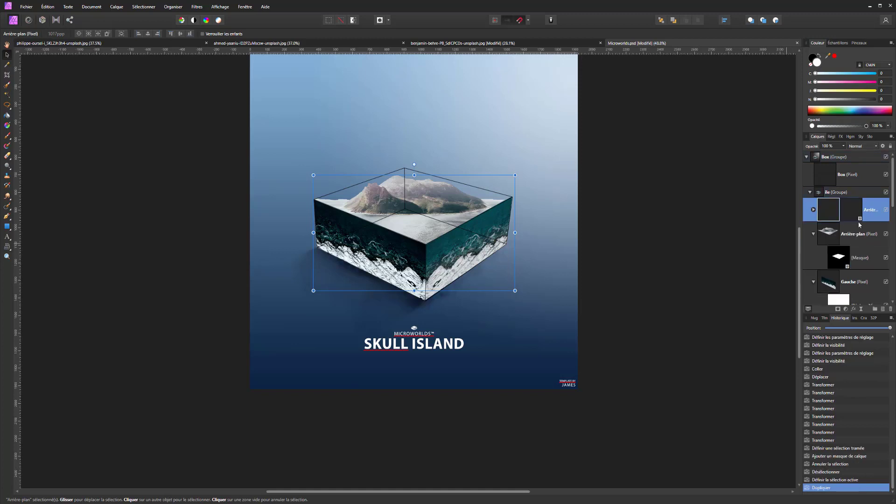
pyautogui.click(854, 242)
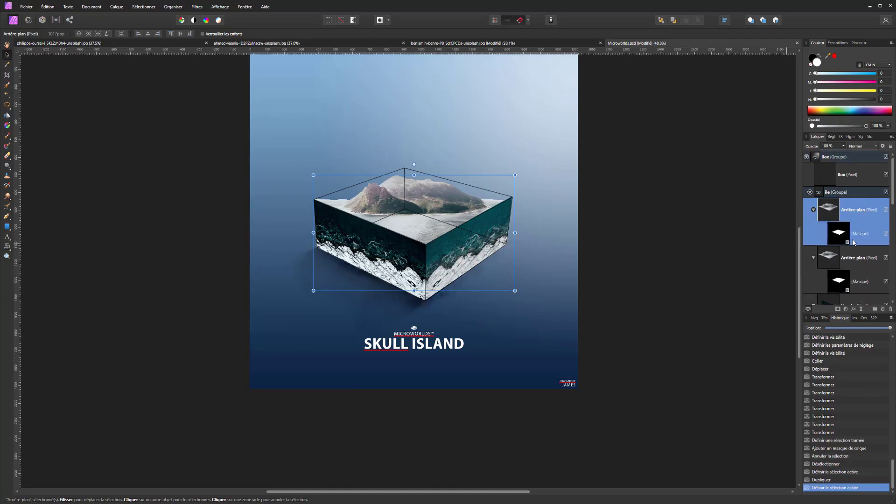
pyautogui.click(846, 233)
pyautogui.click(829, 209)
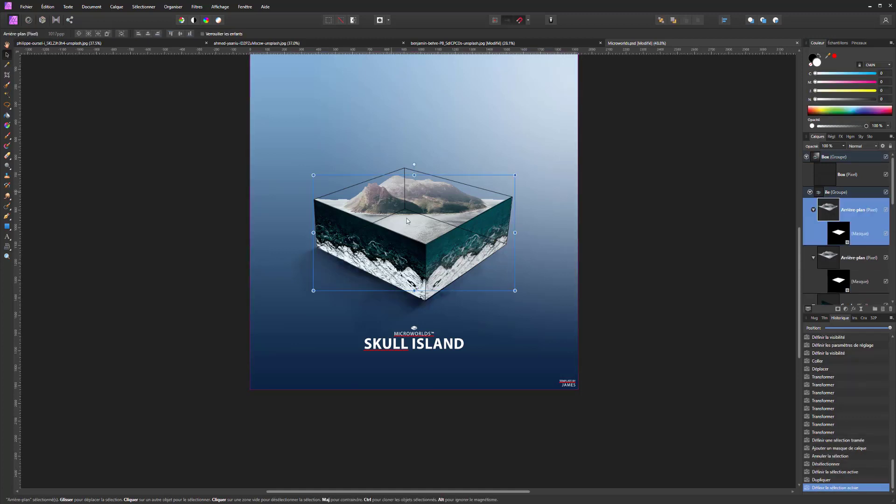
pyautogui.moveTo(410, 219); pyautogui.dragTo(411, 199)
pyautogui.hotkey('ctrl', 'z')
pyautogui.moveTo(846, 239); pyautogui.dragTo(890, 307)
pyautogui.scroll(5, 870, 276)
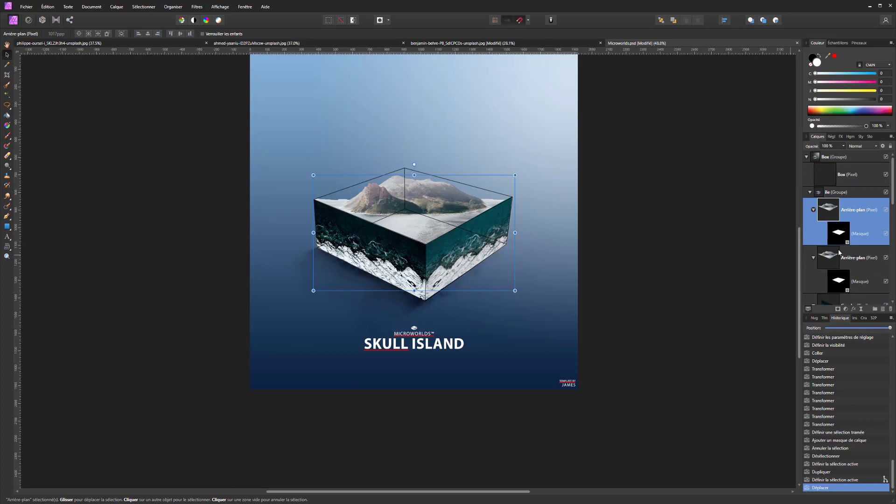
pyautogui.press('Delete')
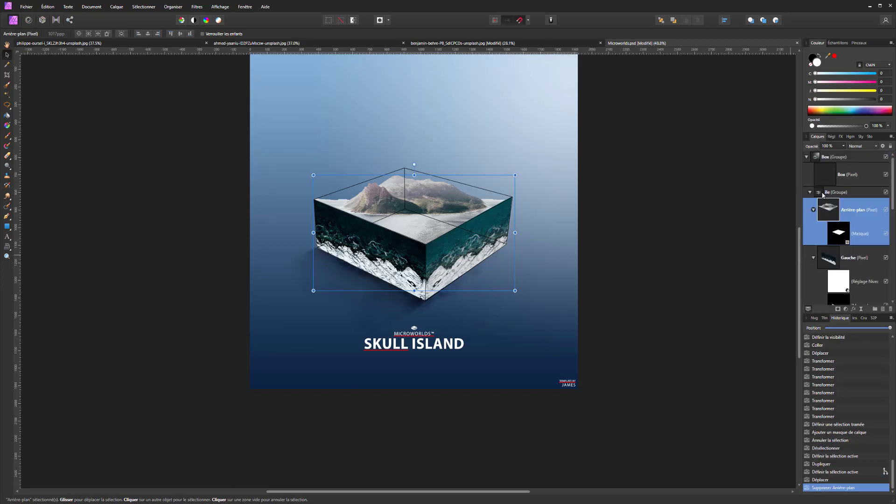
pyautogui.click(839, 234)
pyautogui.click(890, 310)
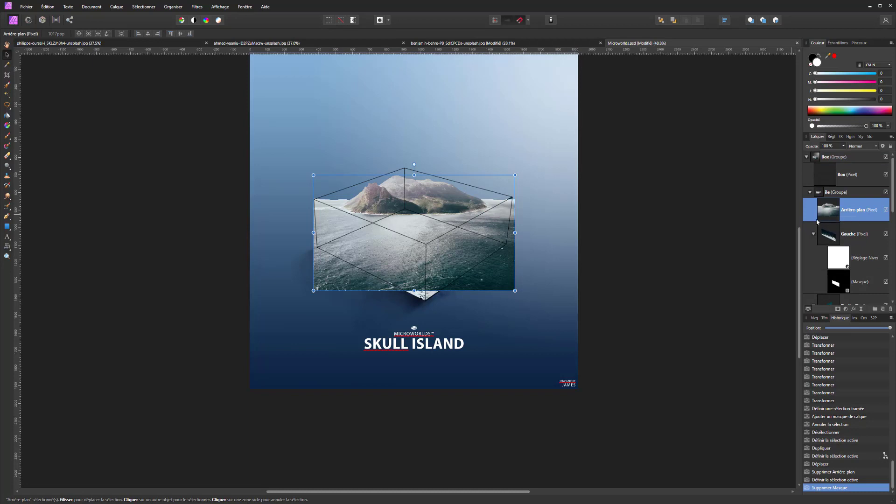
pyautogui.hotkey('ctrl', 'z')
pyautogui.hotkey('ctrl', 'z')
pyautogui.hotkey('ctrl', 'z')
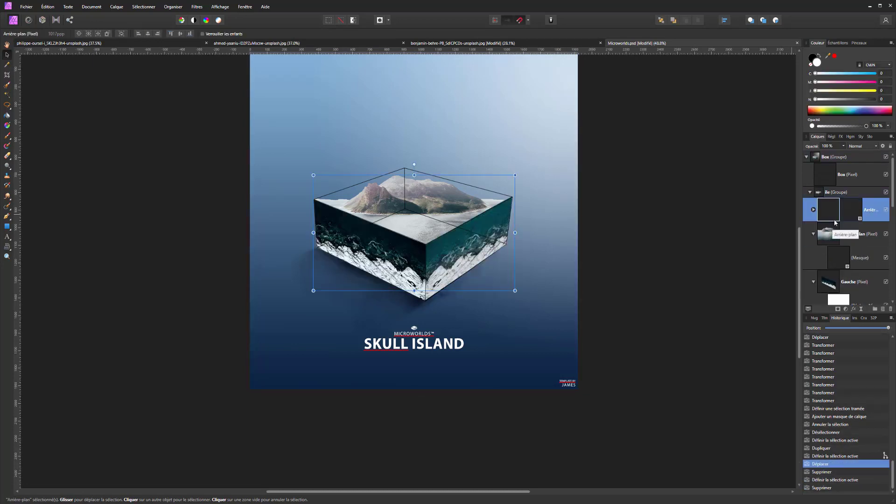
# Step: Delete the mask from the upper copy of the island layer
pyautogui.click(842, 215)
pyautogui.moveTo(860, 266); pyautogui.dragTo(837, 245)
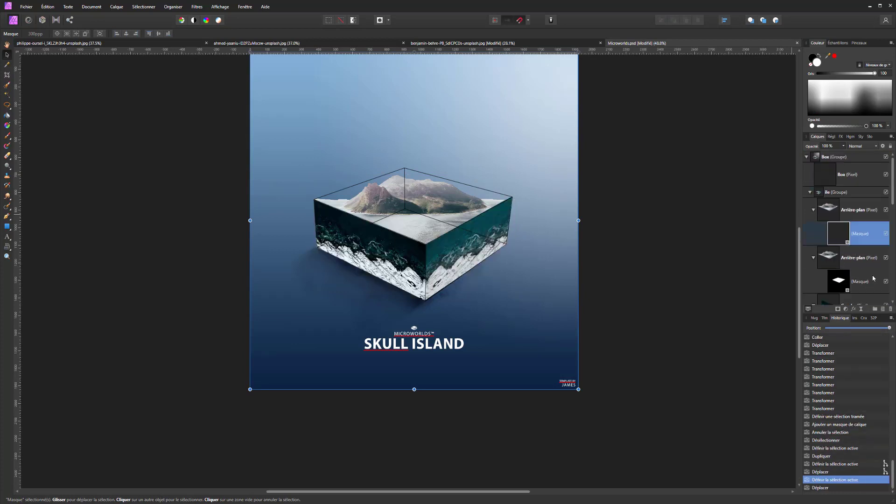
pyautogui.click(890, 309)
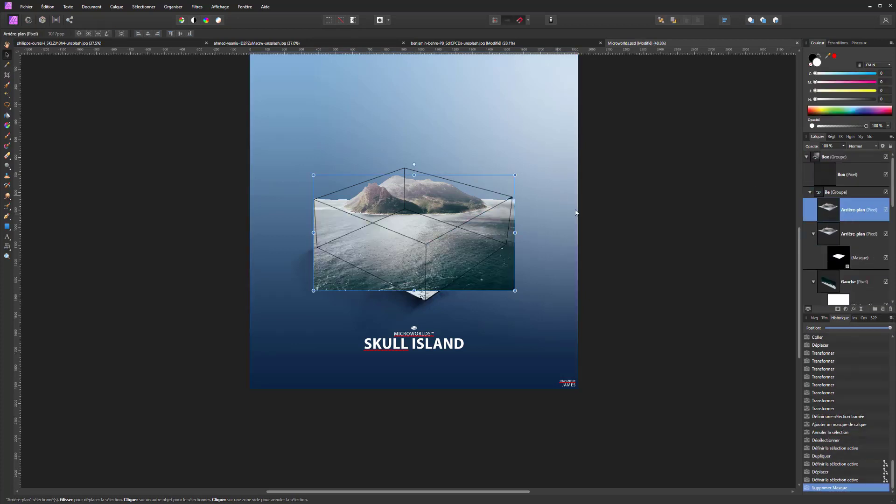
pyautogui.moveTo(824, 210); pyautogui.dragTo(839, 239)
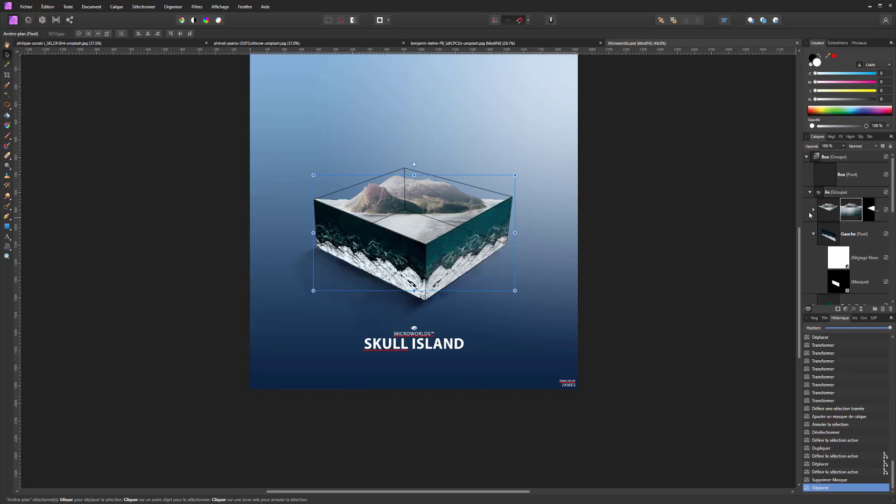
pyautogui.click(813, 210)
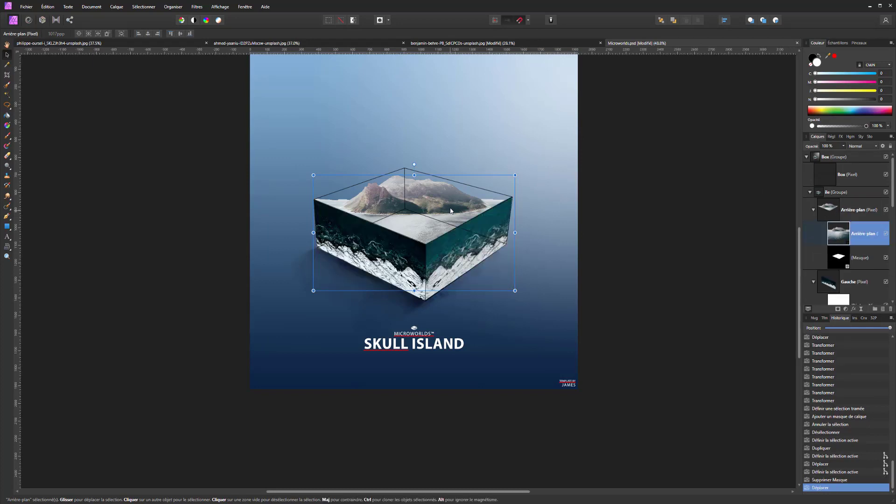
pyautogui.moveTo(412, 201); pyautogui.dragTo(411, 173)
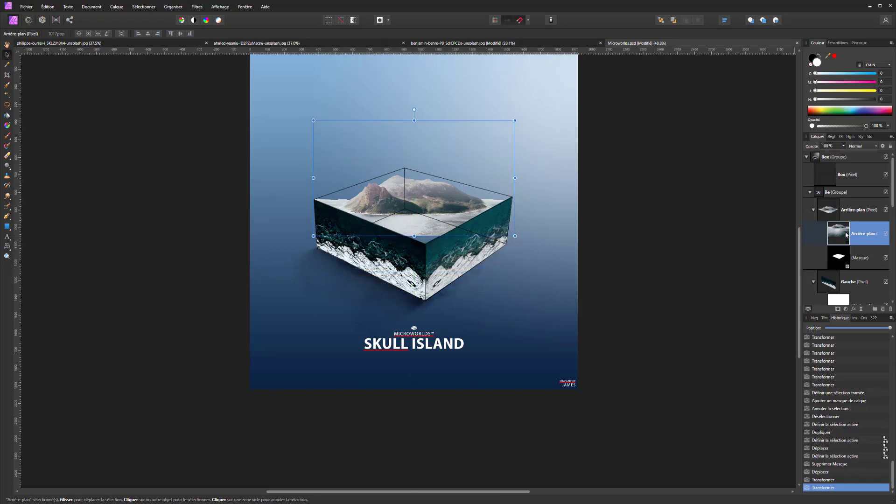
pyautogui.hotkey('ctrl', 'z')
pyautogui.hotkey('ctrl', 'z')
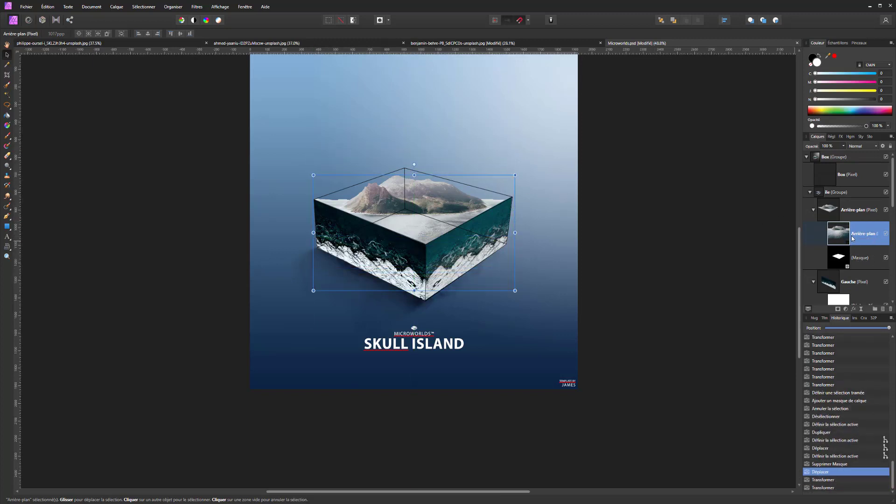
pyautogui.hotkey('ctrl', 'z')
pyautogui.hotkey('ctrl', 'shift', 'z')
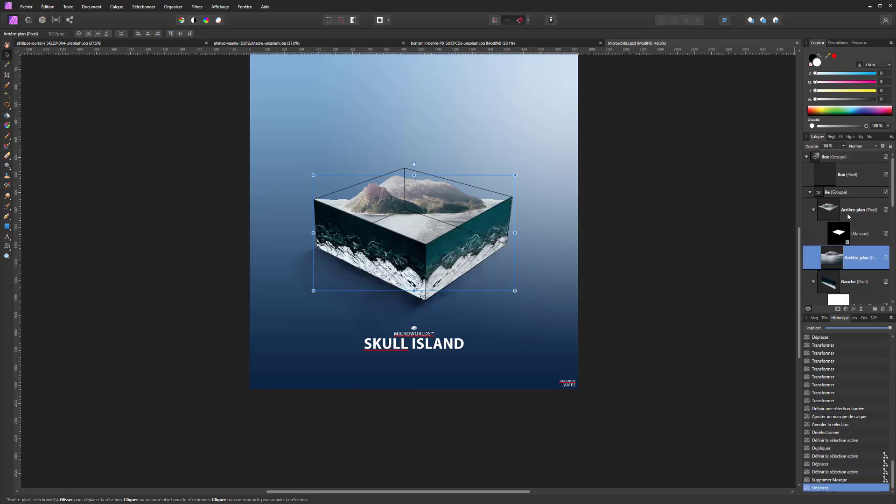
pyautogui.moveTo(441, 212)
pyautogui.mouseDown()
pyautogui.moveTo(440, 199)
pyautogui.moveTo(439, 208)
pyautogui.mouseUp()
pyautogui.hotkey('ctrl', 'z')
pyautogui.doubleClick(843, 258)
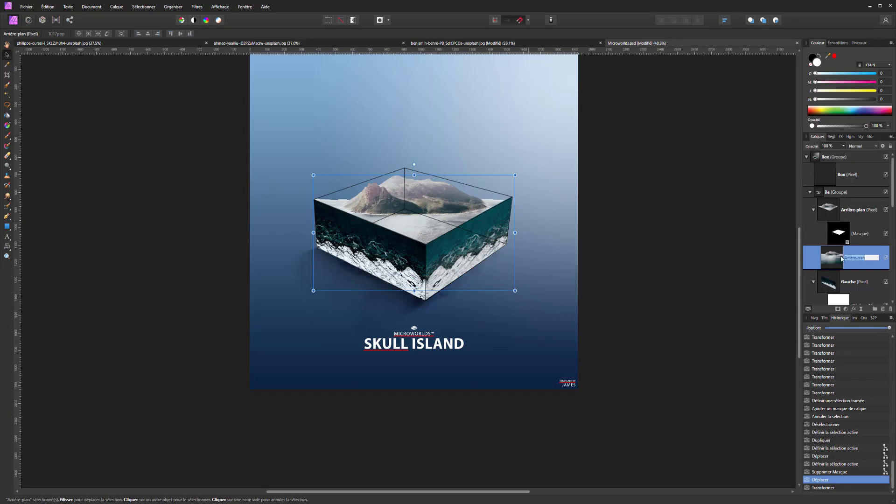
pyautogui.hotkey('ctrl', 'z')
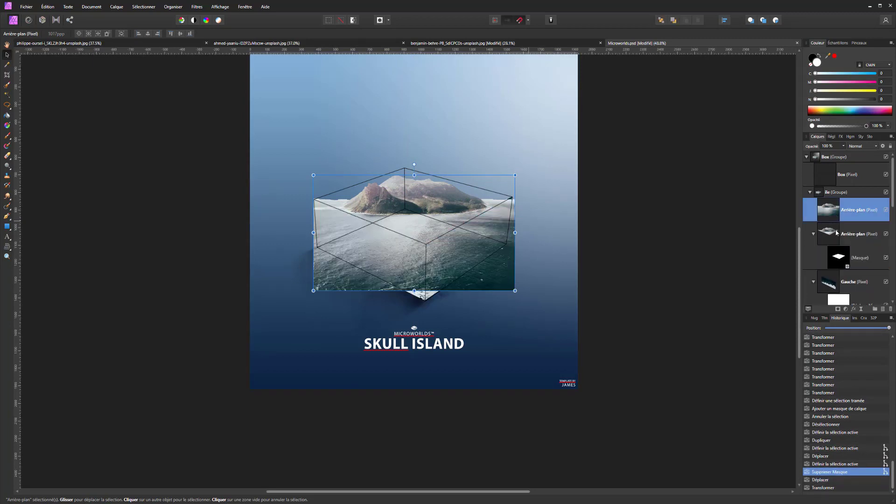
# Step: Stack the masked island layer above the unmasked copy and raise the unmasked copy until its lower edge meets the box's front top corner
pyautogui.click(838, 235)
pyautogui.moveTo(839, 258); pyautogui.dragTo(822, 276)
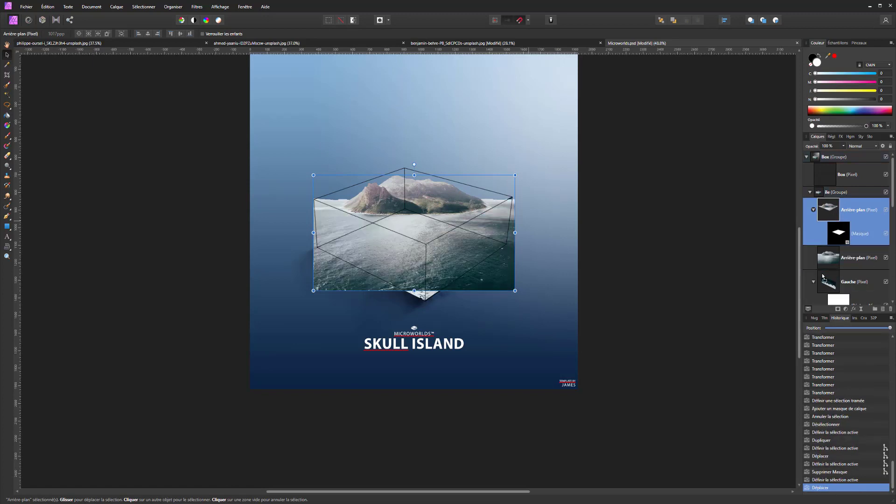
pyautogui.click(838, 238)
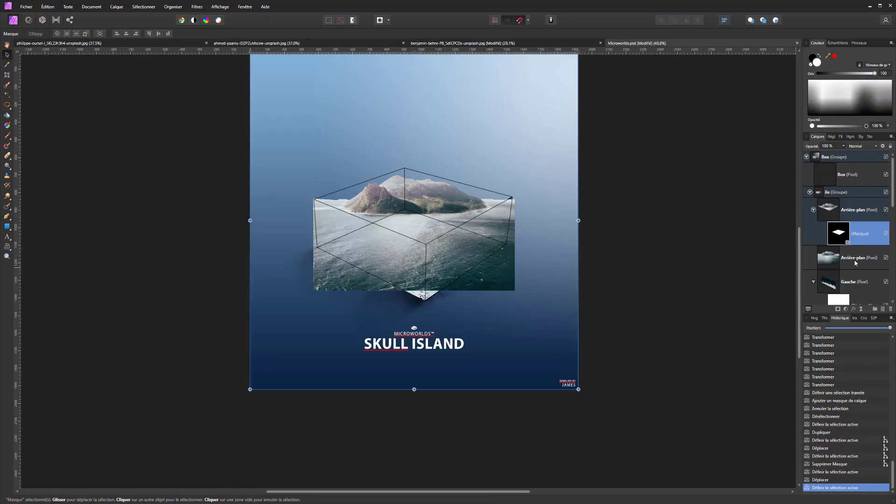
pyautogui.click(472, 262)
pyautogui.moveTo(472, 261); pyautogui.dragTo(474, 222)
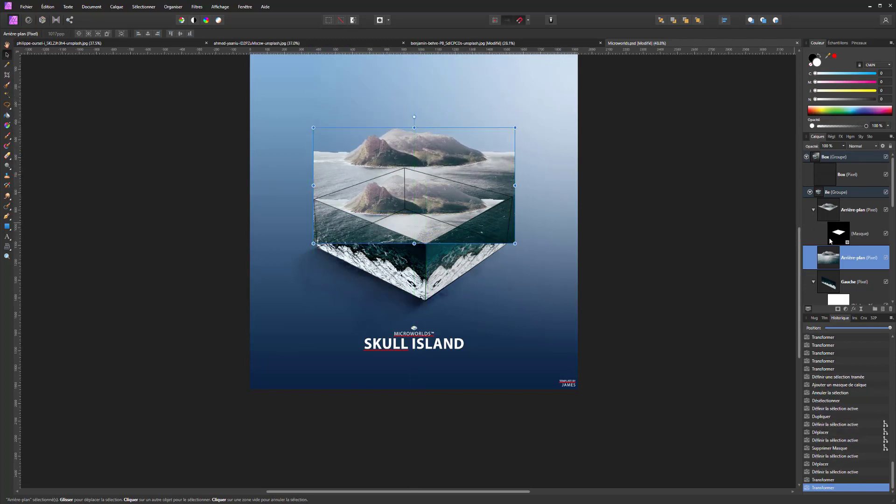
pyautogui.click(869, 228)
pyautogui.moveTo(841, 238); pyautogui.dragTo(851, 257)
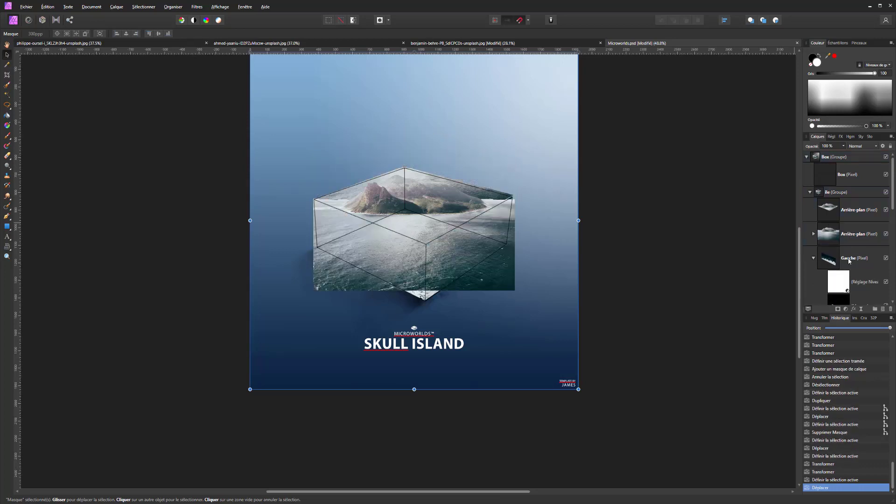
pyautogui.hotkey('ctrl', 'z')
# Step: Paste a copy of the top-face mask and attach it to the unmasked island layer
pyautogui.click(841, 231)
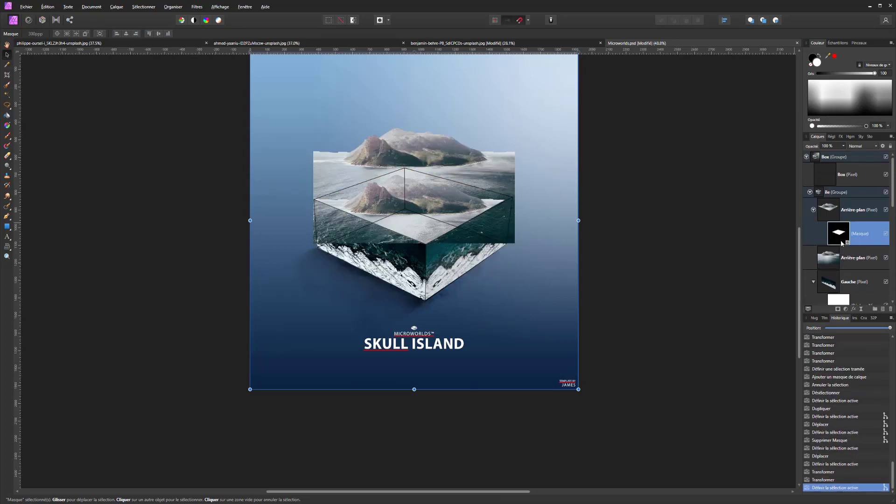
pyautogui.hotkey('ctrl', 'v')
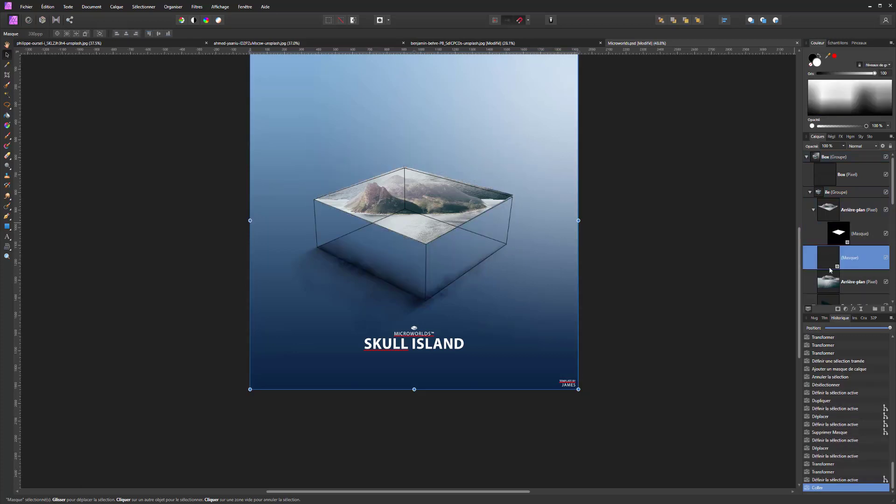
pyautogui.moveTo(831, 275); pyautogui.dragTo(839, 282)
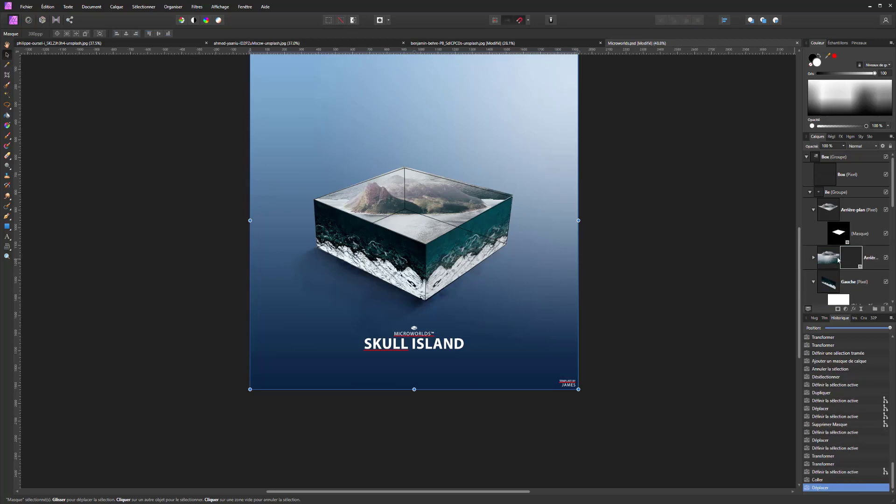
# Step: Activate the Selection Brush and make the upper masked island layer active, with all layers sampled
pyautogui.click(838, 236)
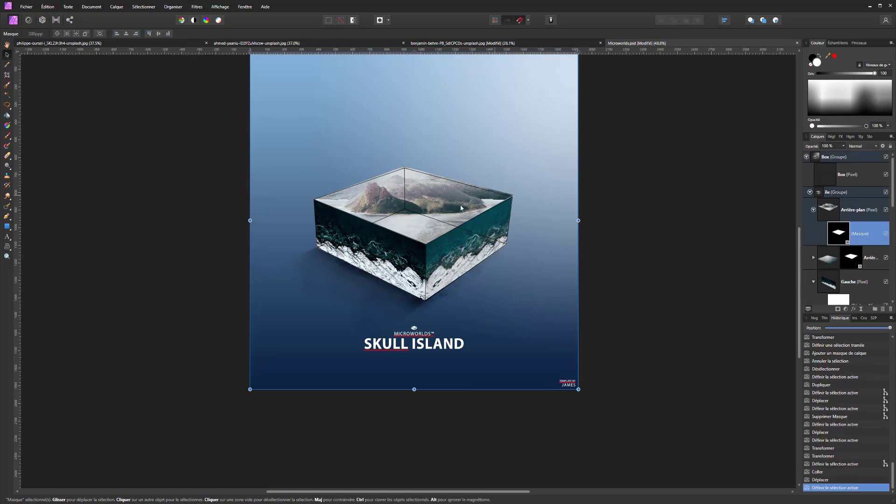
pyautogui.scroll(5, 498, 209)
pyautogui.scroll(2, 500, 209)
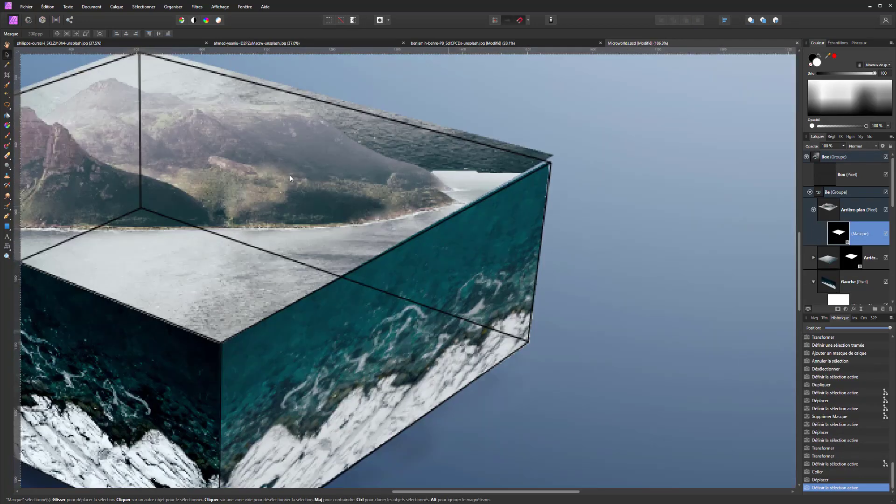
pyautogui.moveTo(242, 146); pyautogui.dragTo(397, 177)
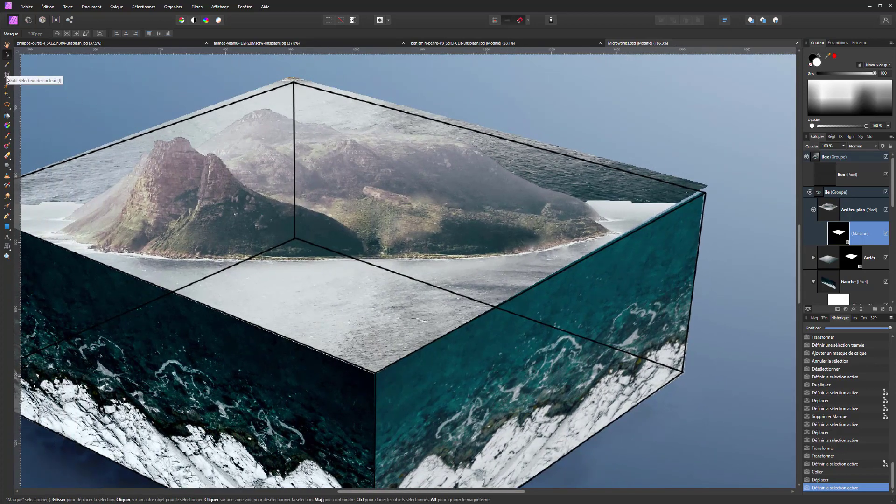
pyautogui.click(7, 98)
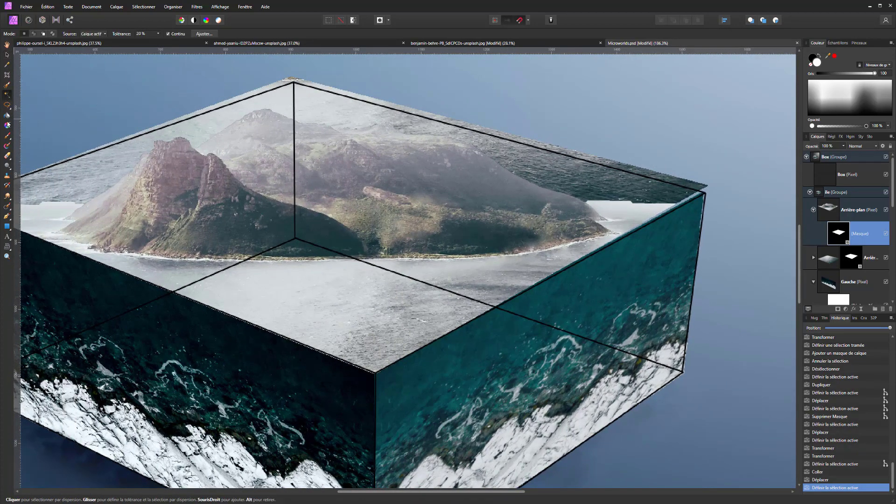
pyautogui.click(7, 85)
pyautogui.moveTo(206, 201); pyautogui.dragTo(345, 208)
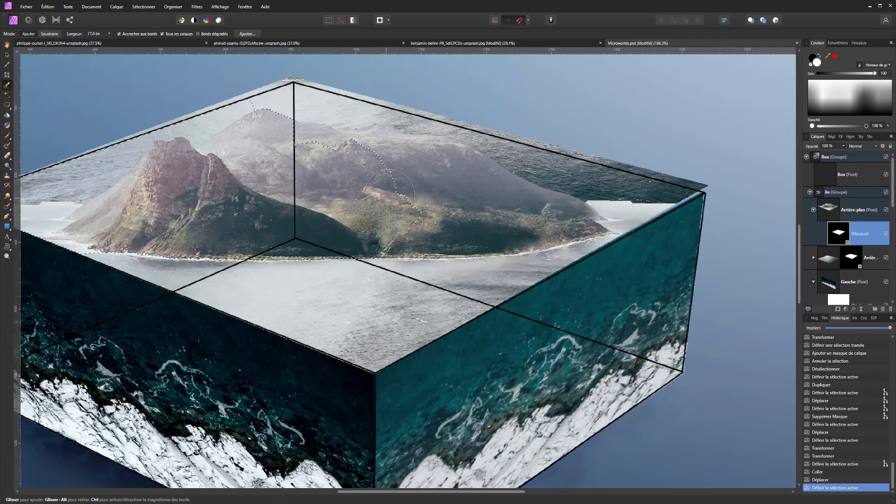
pyautogui.click(833, 212)
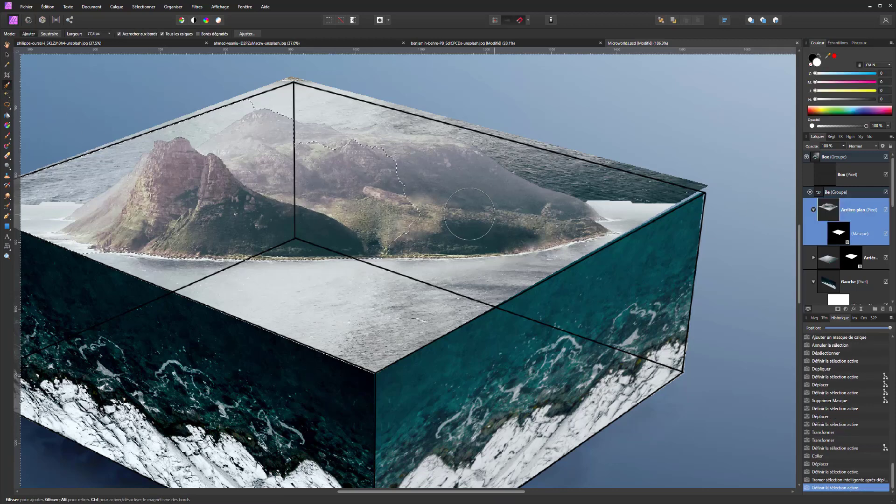
pyautogui.moveTo(298, 181); pyautogui.dragTo(306, 181)
pyautogui.hotkey('ctrl', 'd')
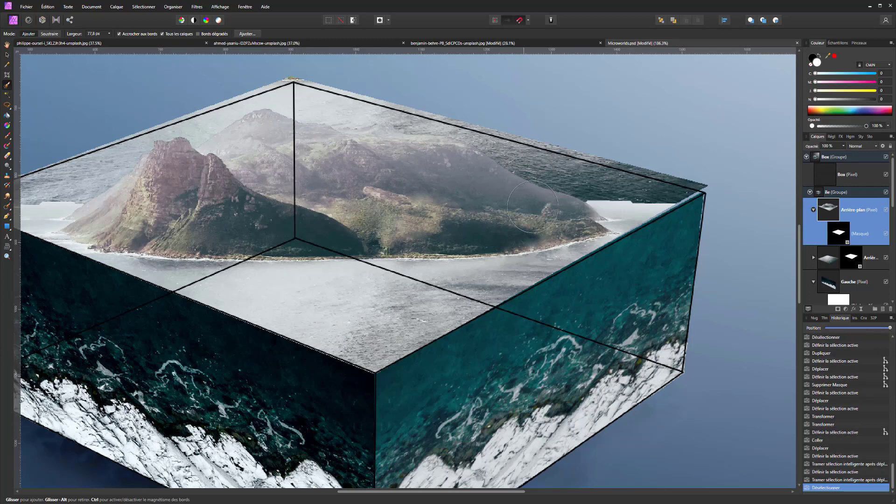
pyautogui.moveTo(522, 208); pyautogui.dragTo(348, 190)
pyautogui.hotkey('ctrl', 's')
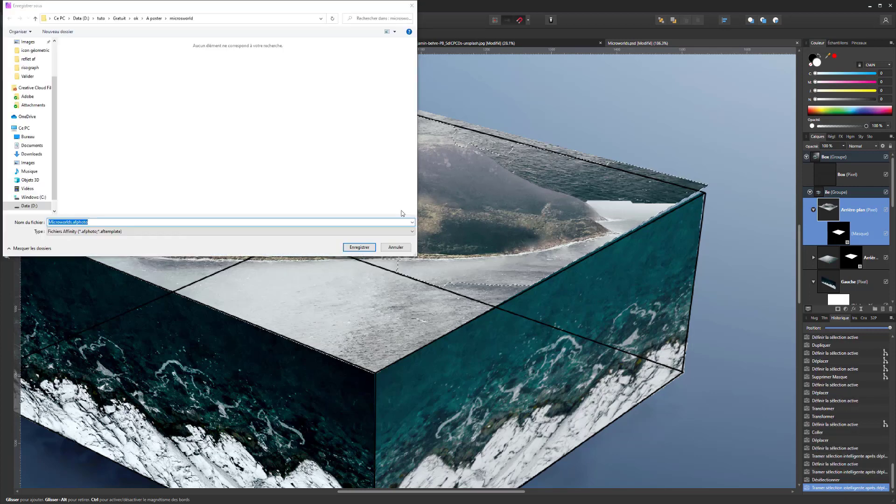
pyautogui.click(396, 247)
pyautogui.hotkey('ctrl', 's')
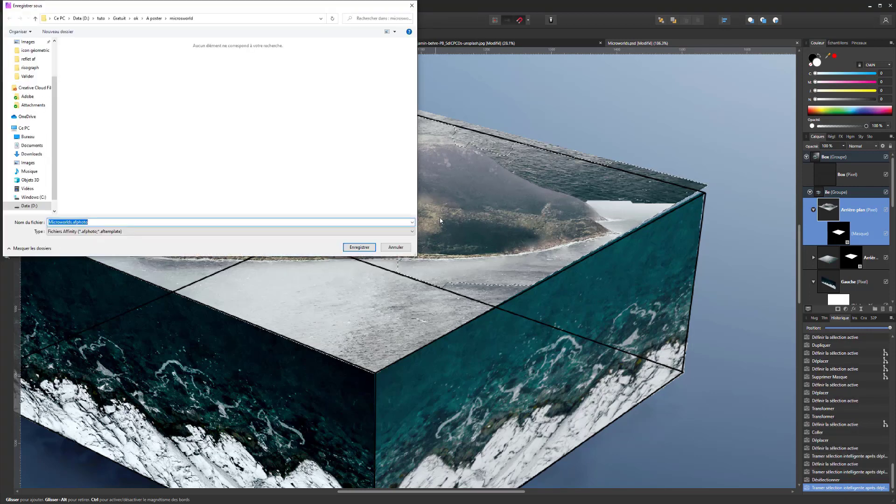
pyautogui.press('Escape')
pyautogui.hotkey('ctrl', 'd')
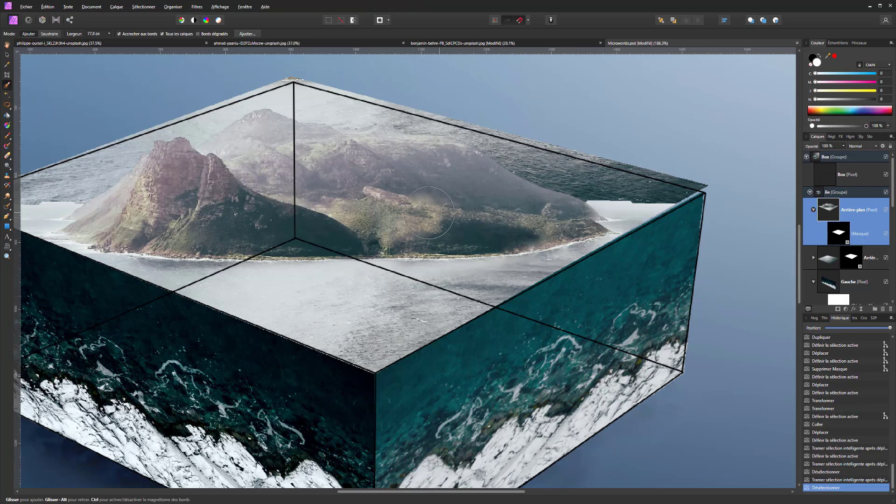
# Step: Select the whole island along its ridge and shoreline with the Selection Brush at a width of 27.2 px
pyautogui.moveTo(428, 213); pyautogui.dragTo(401, 205)
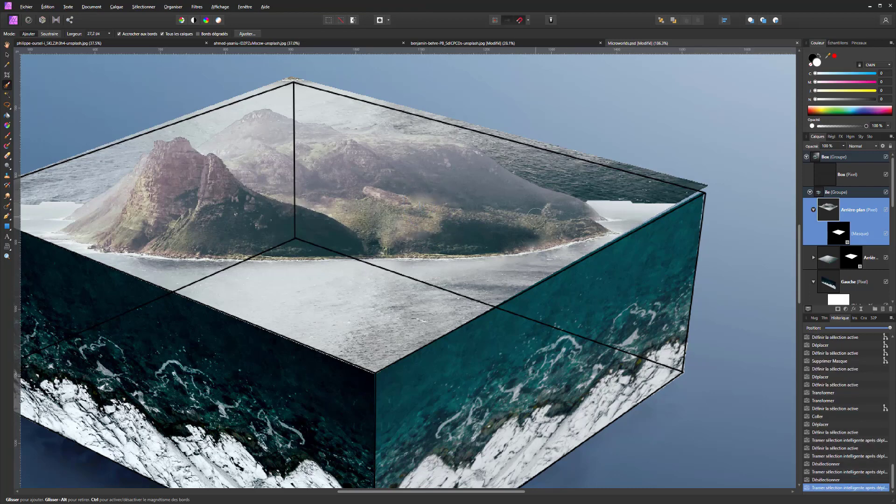
pyautogui.moveTo(502, 213)
pyautogui.mouseDown()
pyautogui.moveTo(425, 207)
pyautogui.moveTo(516, 228)
pyautogui.moveTo(445, 218)
pyautogui.moveTo(430, 182)
pyautogui.moveTo(161, 180)
pyautogui.moveTo(263, 150)
pyautogui.moveTo(246, 141)
pyautogui.moveTo(441, 145)
pyautogui.mouseUp()
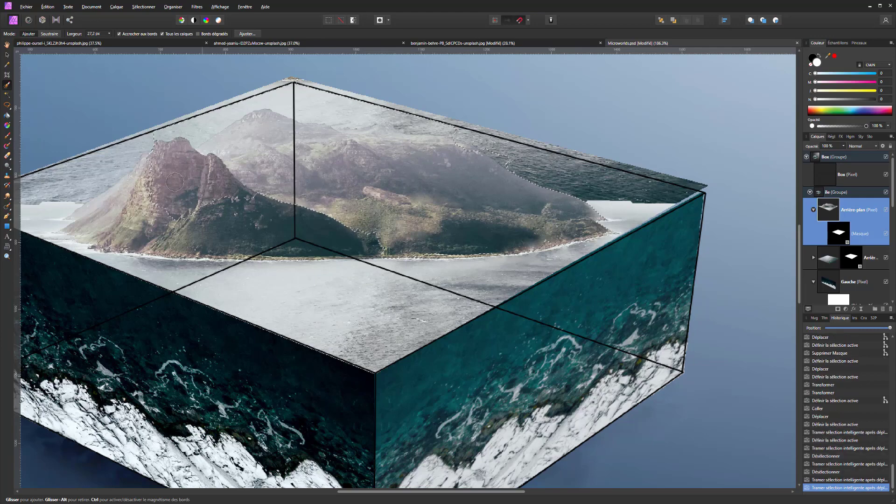
pyautogui.moveTo(151, 175)
pyautogui.mouseDown()
pyautogui.moveTo(116, 218)
pyautogui.moveTo(222, 206)
pyautogui.mouseUp()
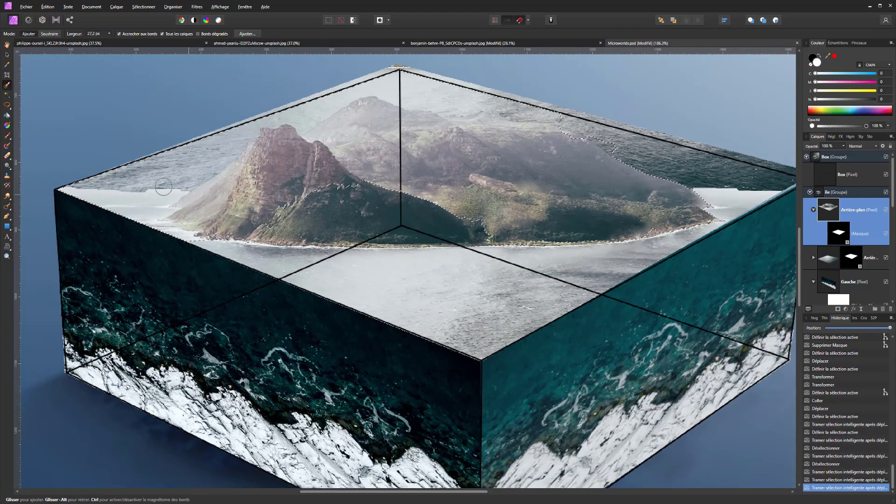
pyautogui.moveTo(151, 182)
pyautogui.mouseDown()
pyautogui.moveTo(180, 194)
pyautogui.moveTo(182, 213)
pyautogui.moveTo(214, 229)
pyautogui.mouseUp()
pyautogui.moveTo(361, 216); pyautogui.dragTo(326, 216)
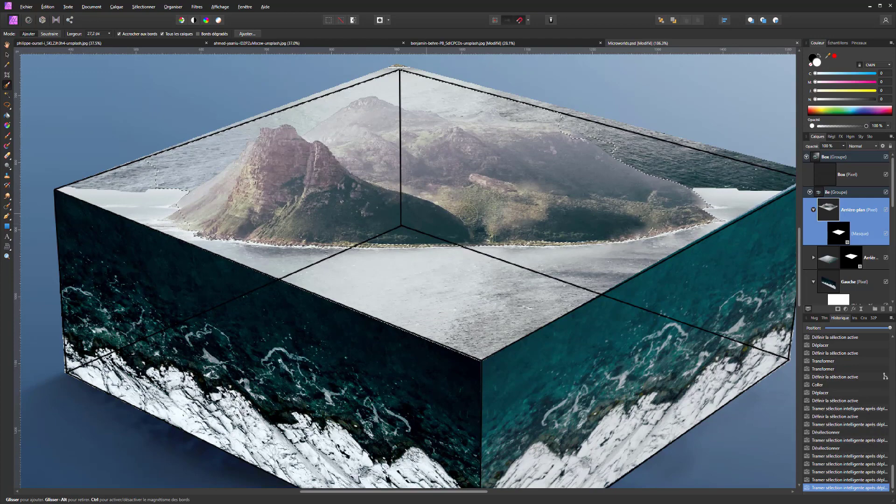
pyautogui.moveTo(651, 225); pyautogui.dragTo(685, 223)
# Step: Invert the selection and erase everything outside the island from the upper island layer's mask, then clear the selection
pyautogui.click(836, 237)
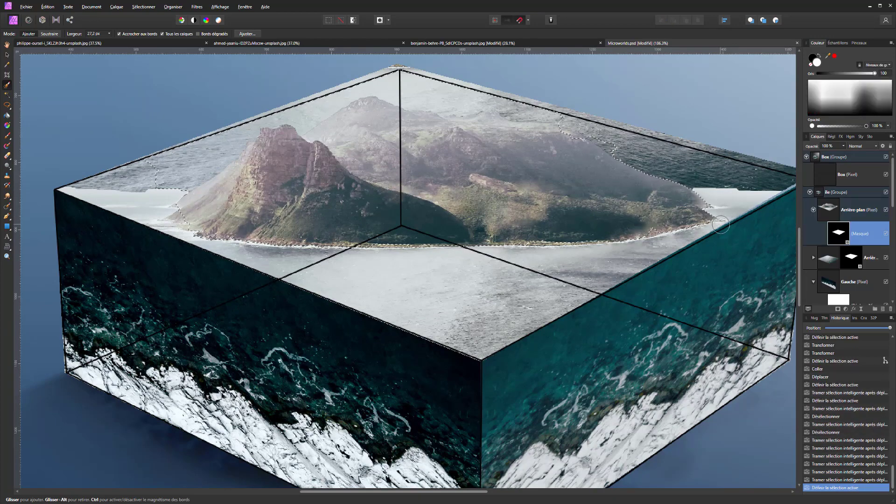
pyautogui.hotkey('ctrl', 'shift', 'i')
pyautogui.press('Delete')
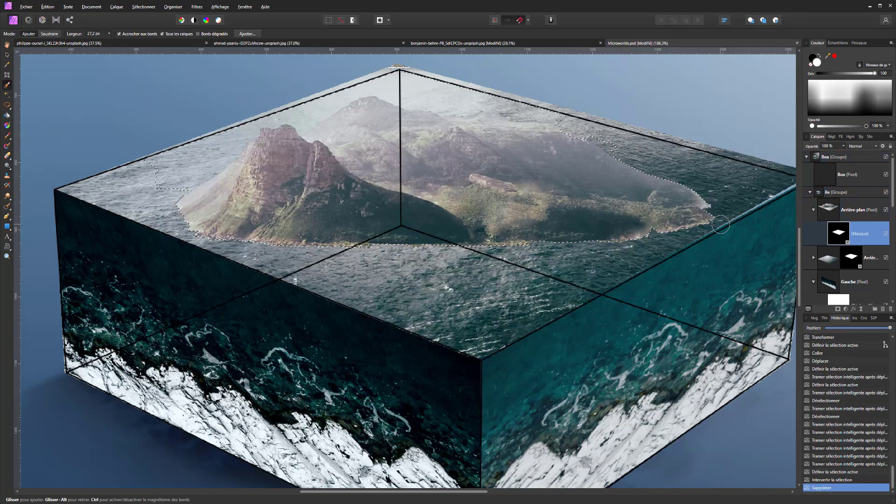
pyautogui.hotkey('ctrl', 'd')
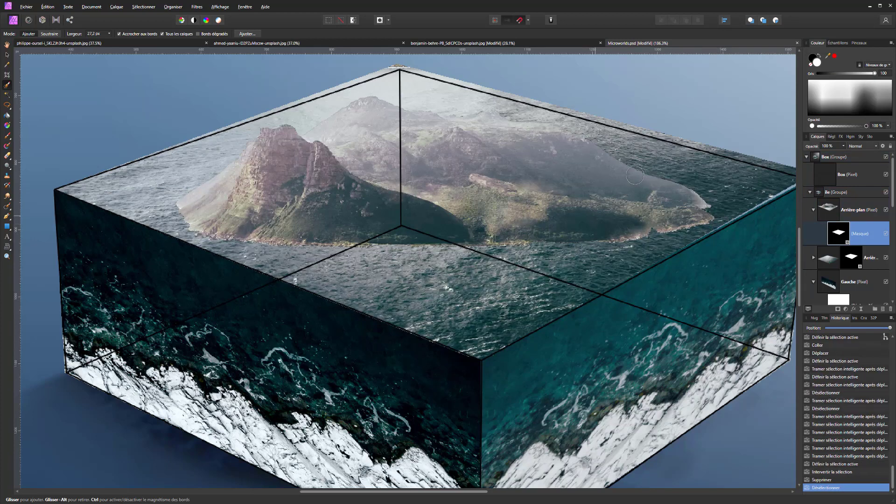
# Step: Group the masked island layer with the sea layer beneath it inside the île group
pyautogui.scroll(-5, 590, 193)
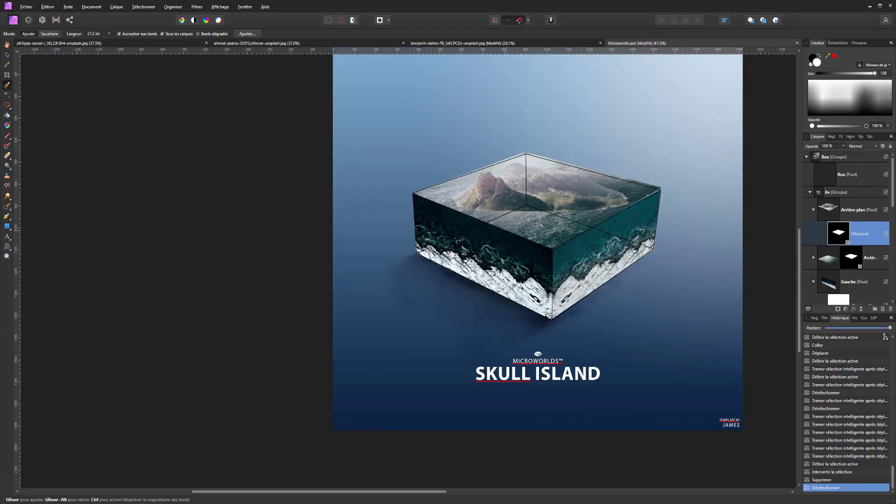
pyautogui.click(864, 265)
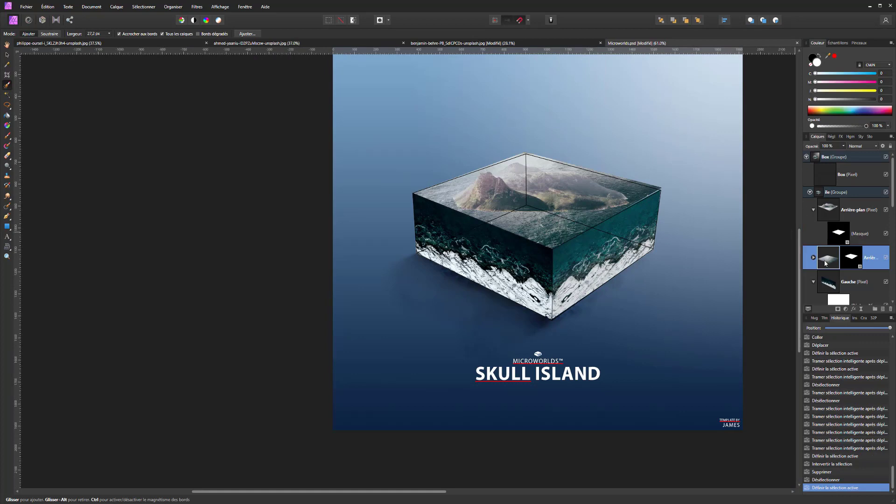
pyautogui.moveTo(825, 264)
pyautogui.mouseDown()
pyautogui.moveTo(843, 224)
pyautogui.moveTo(834, 201)
pyautogui.moveTo(828, 256)
pyautogui.mouseUp()
pyautogui.keyDown('ctrl'); pyautogui.click(857, 215); pyautogui.keyUp('ctrl')
pyautogui.hotkey('ctrl', 'g')
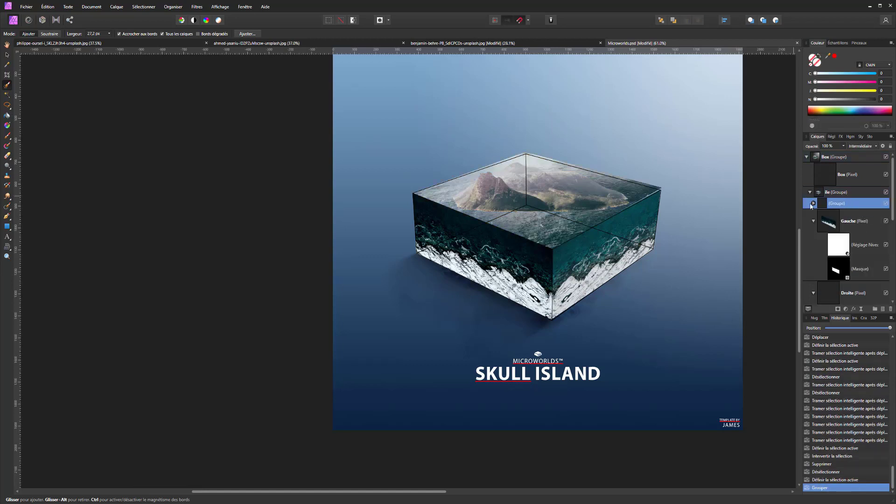
# Step: Shear the new island group slightly so its sides meet the box's top corners, and hide the Box outline layer
pyautogui.click(8, 56)
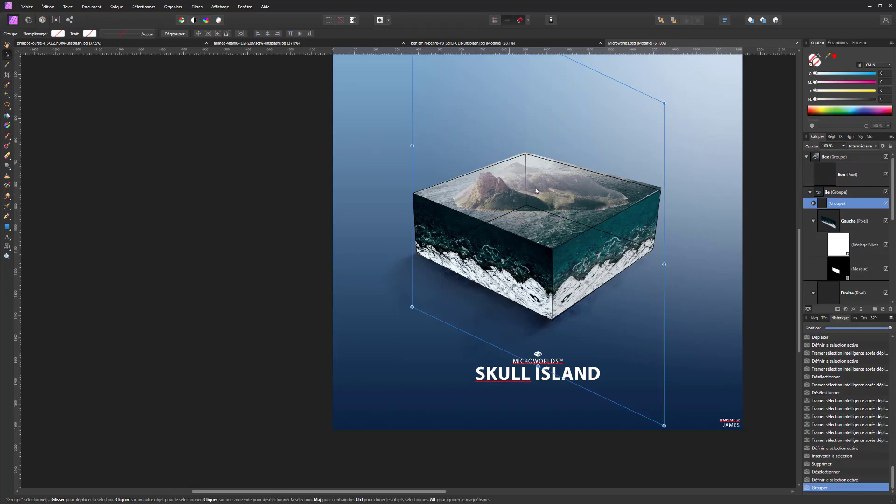
pyautogui.moveTo(668, 263); pyautogui.dragTo(668, 264)
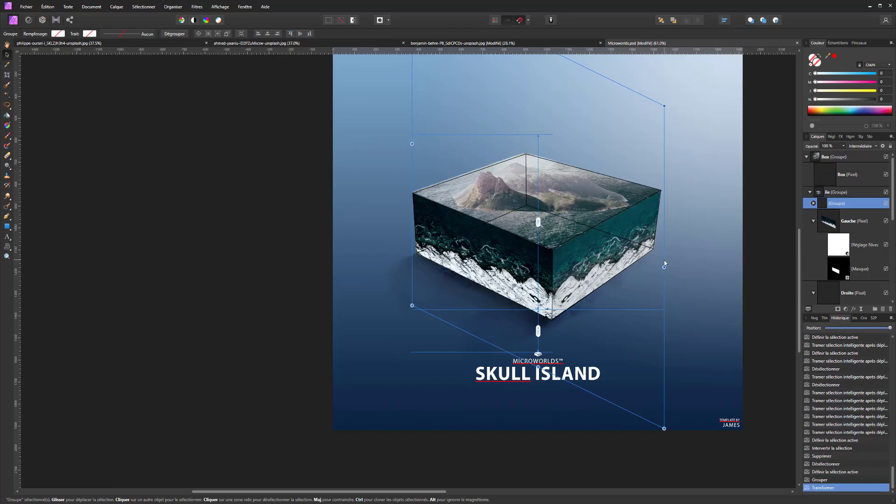
pyautogui.moveTo(665, 264); pyautogui.dragTo(666, 264)
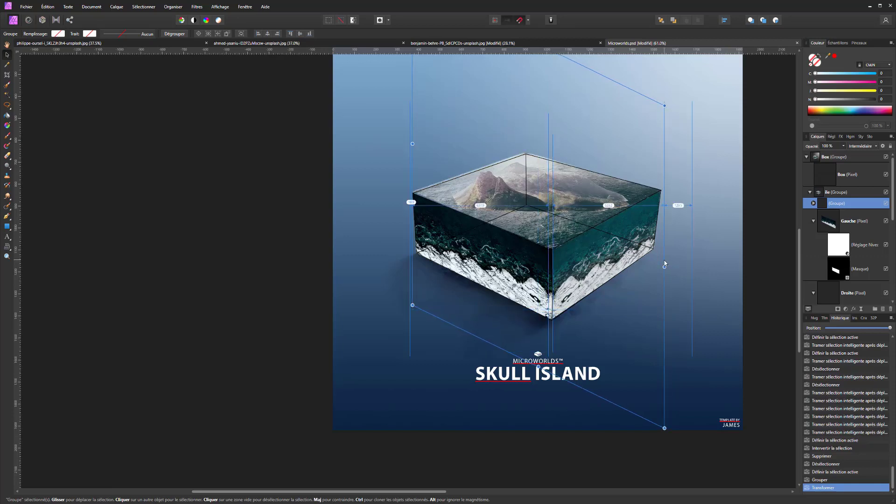
pyautogui.click(885, 175)
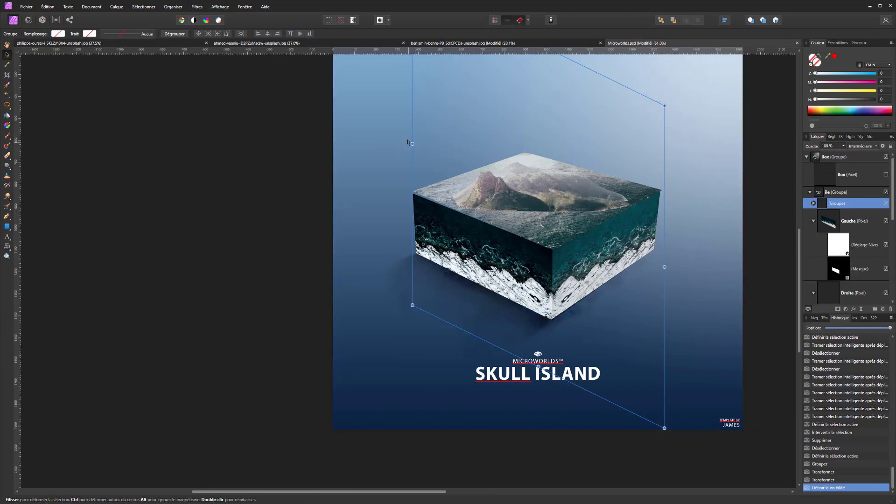
pyautogui.moveTo(409, 145); pyautogui.dragTo(408, 147)
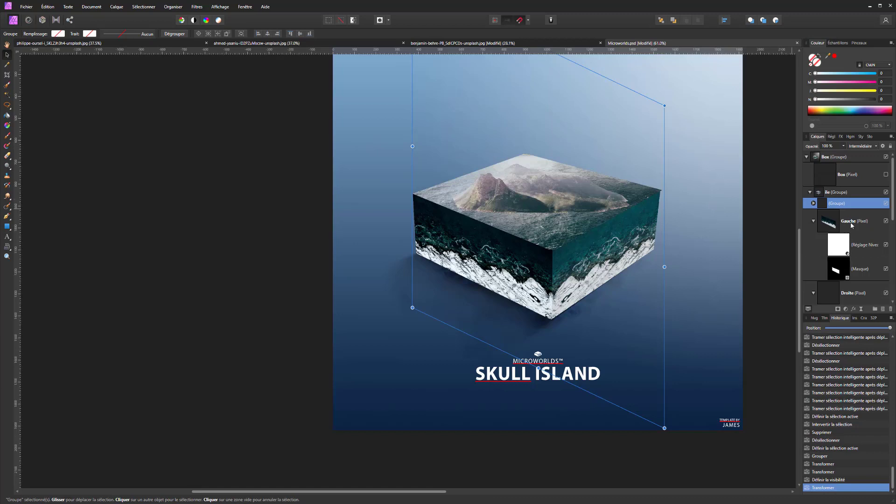
# Step: Select the Gauche layer and collapse its contents
pyautogui.click(823, 211)
pyautogui.click(814, 222)
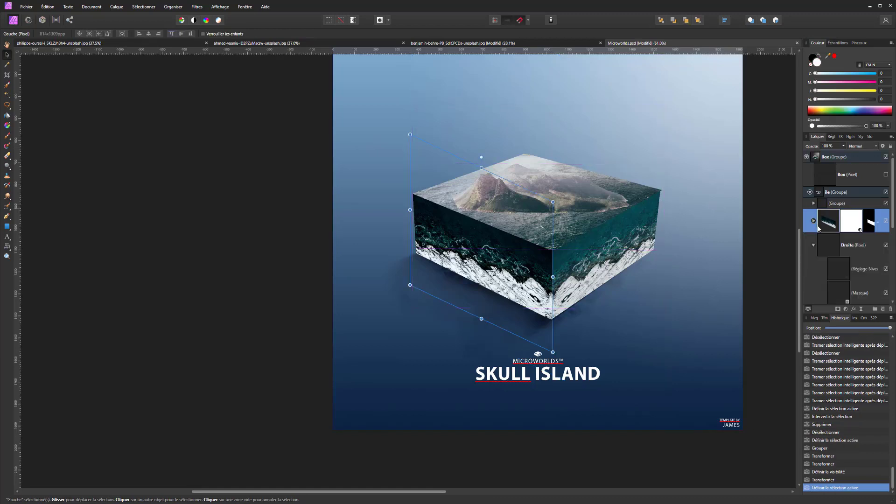
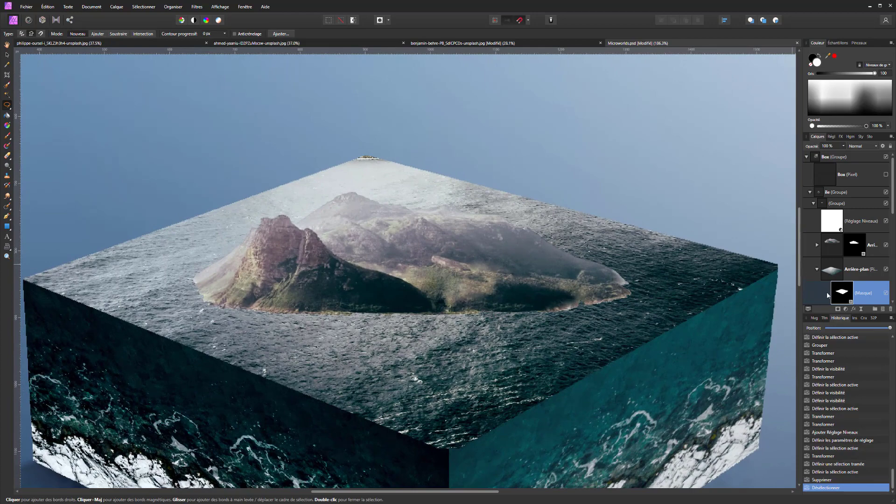
# Step: Clone nearby sea over the stray land patch at the top face's back corner on the sea layer, and collapse that layer
pyautogui.click(825, 272)
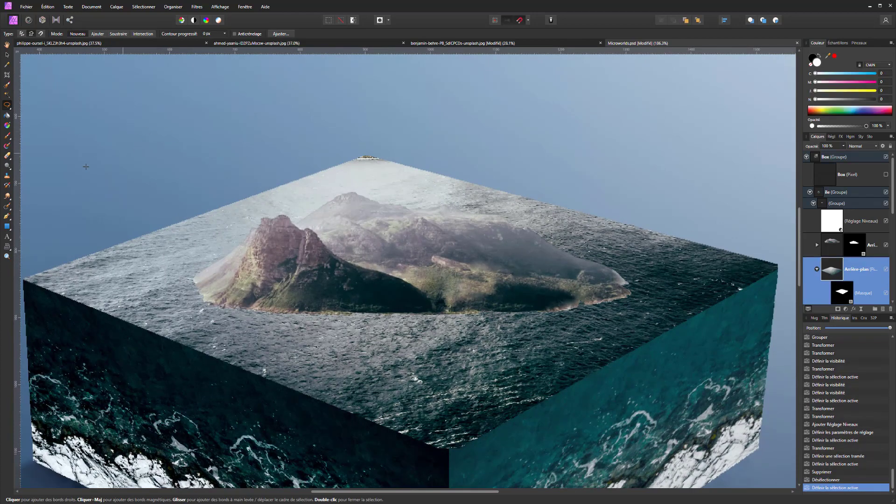
pyautogui.click(8, 179)
pyautogui.keyDown('alt'); pyautogui.click(386, 176); pyautogui.keyUp('alt')
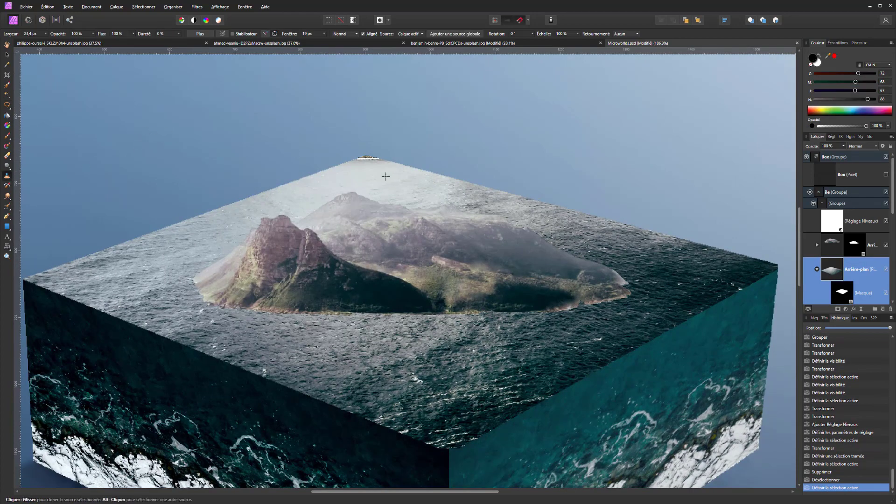
pyautogui.moveTo(376, 159); pyautogui.dragTo(354, 158)
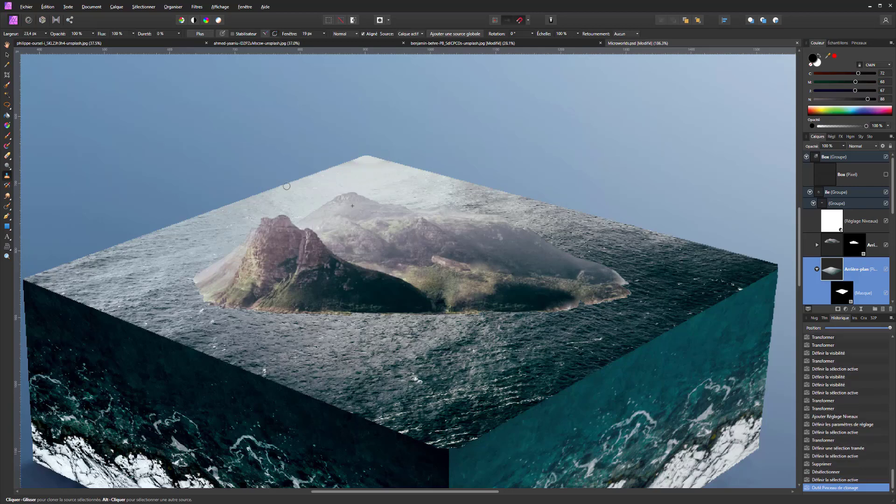
pyautogui.keyDown('alt'); pyautogui.click(384, 174); pyautogui.keyUp('alt')
pyautogui.moveTo(379, 164); pyautogui.dragTo(356, 162)
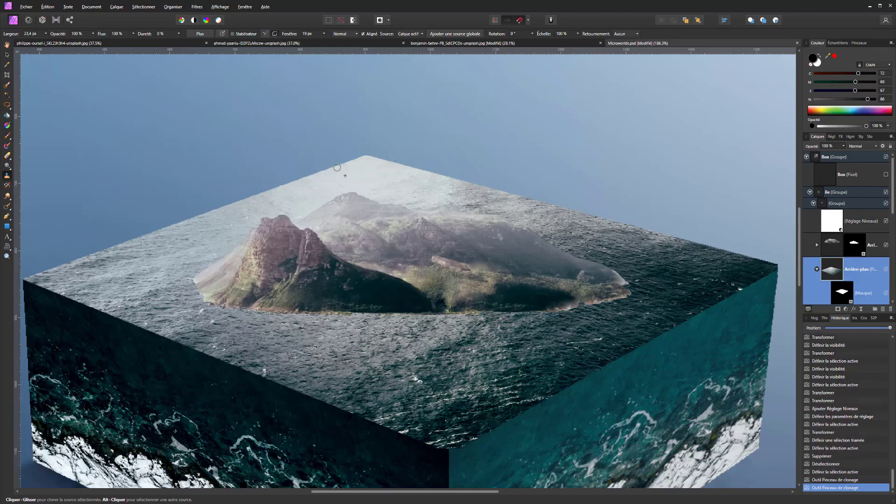
pyautogui.scroll(-5, 336, 167)
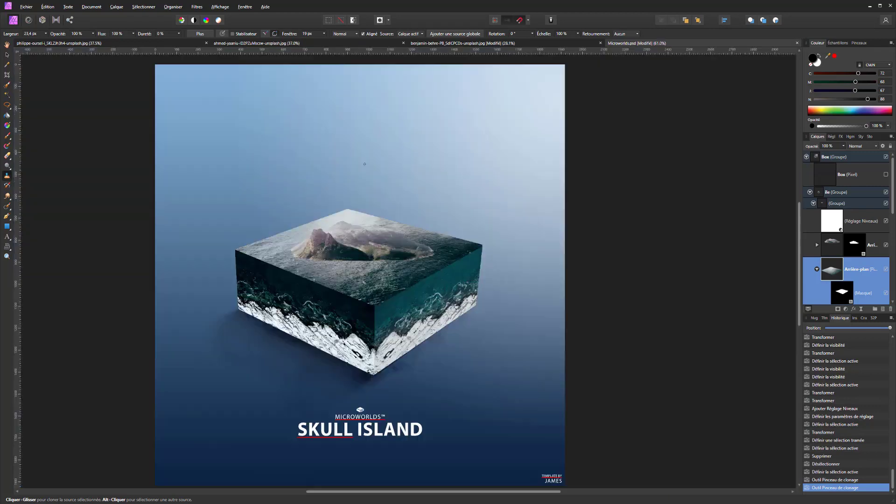
pyautogui.click(816, 271)
# Step: Toggle the visibility of the island group's Levels adjustment to compare its effect on the top face
pyautogui.click(885, 222)
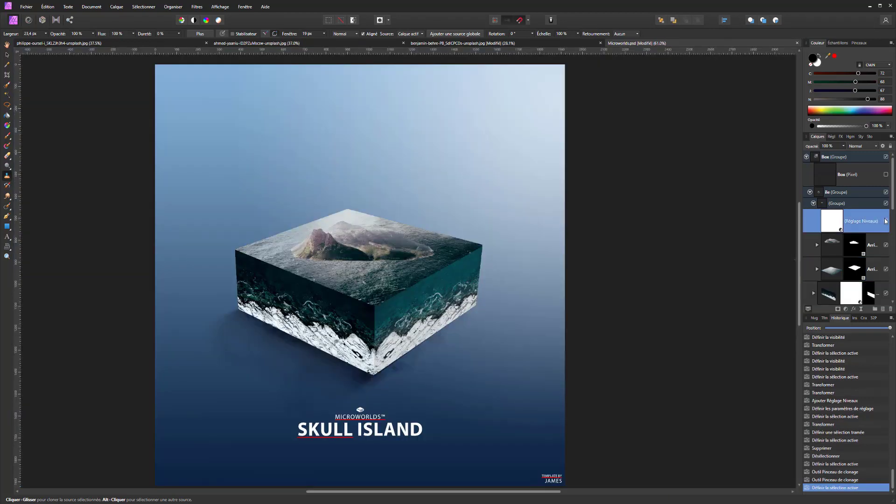
pyautogui.click(886, 222)
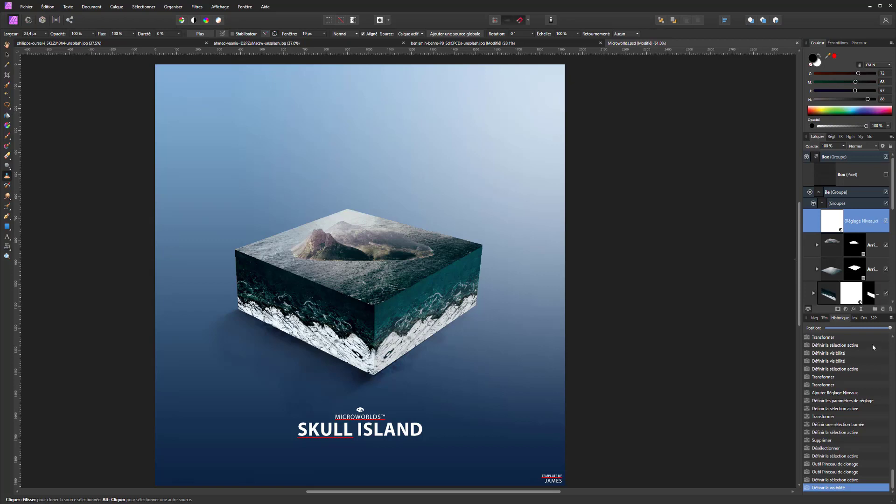
# Step: Rename the unnamed inner island group to "Ile" and collapse it
pyautogui.doubleClick(836, 204)
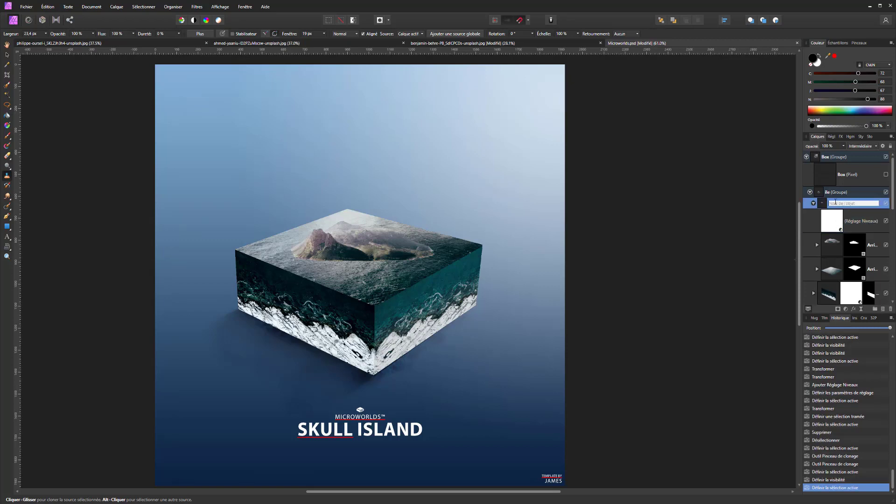
pyautogui.write('Ile')
pyautogui.press('Return')
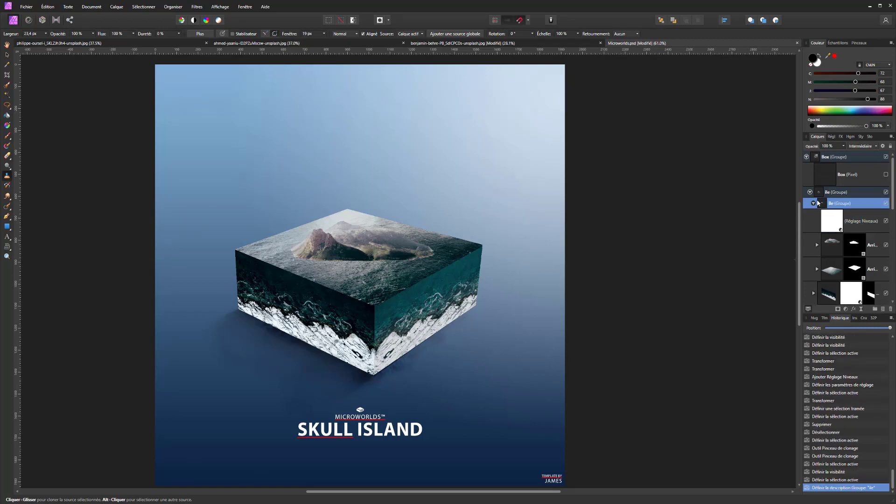
pyautogui.click(813, 203)
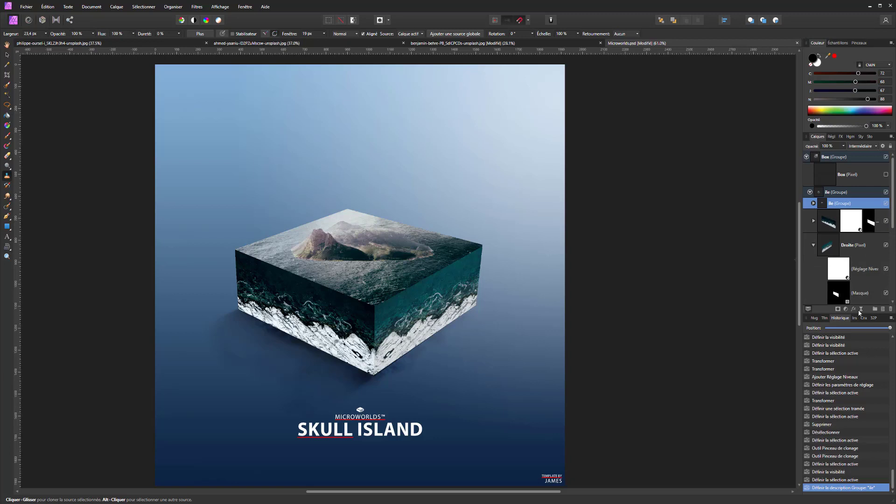
# Step: Add a selective colour adjustment above the outer Ile group and set its Cyans to cyan 26%, yellow -37% and black -55%
pyautogui.click(839, 197)
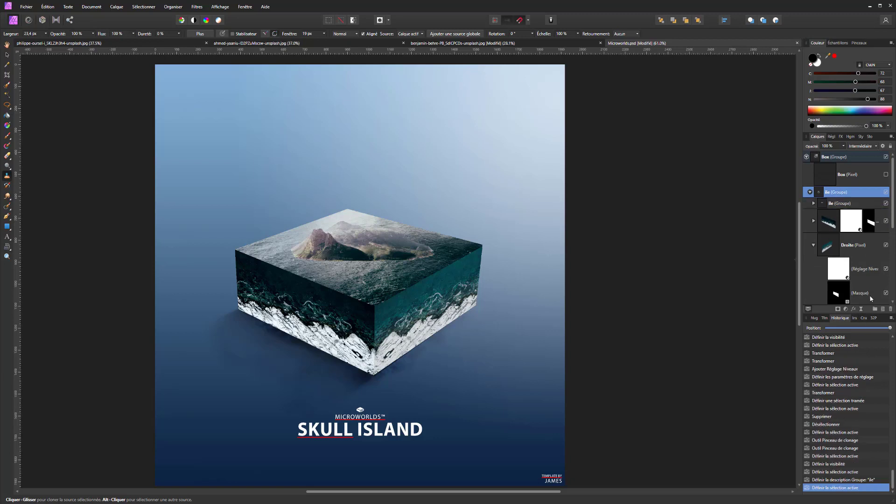
pyautogui.click(846, 308)
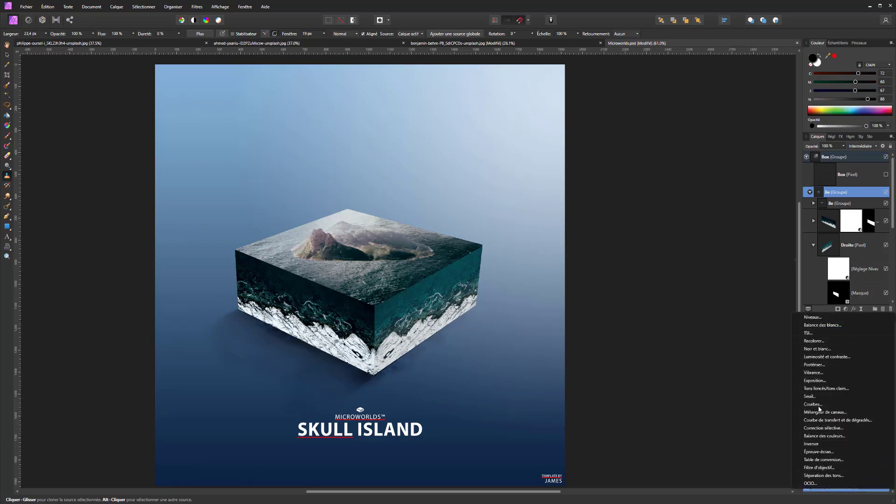
pyautogui.click(821, 428)
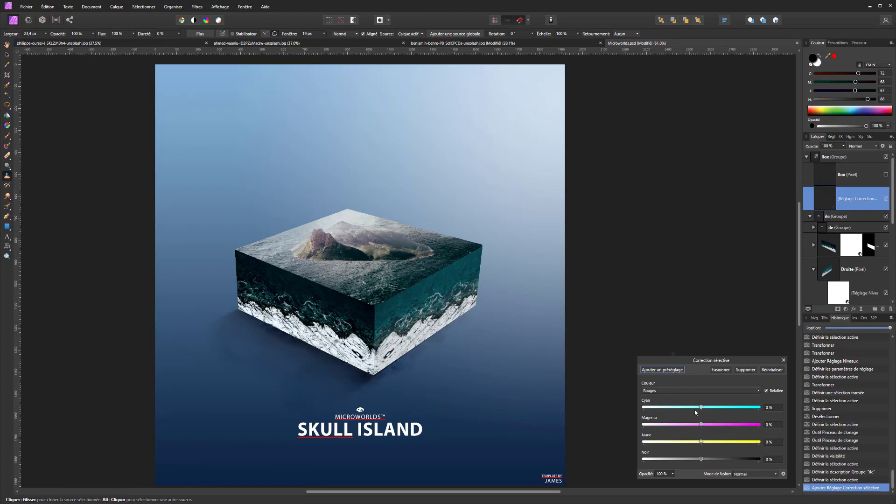
pyautogui.moveTo(701, 408)
pyautogui.mouseDown()
pyautogui.moveTo(690, 409)
pyautogui.moveTo(716, 409)
pyautogui.mouseUp()
pyautogui.click(688, 391)
pyautogui.click(661, 424)
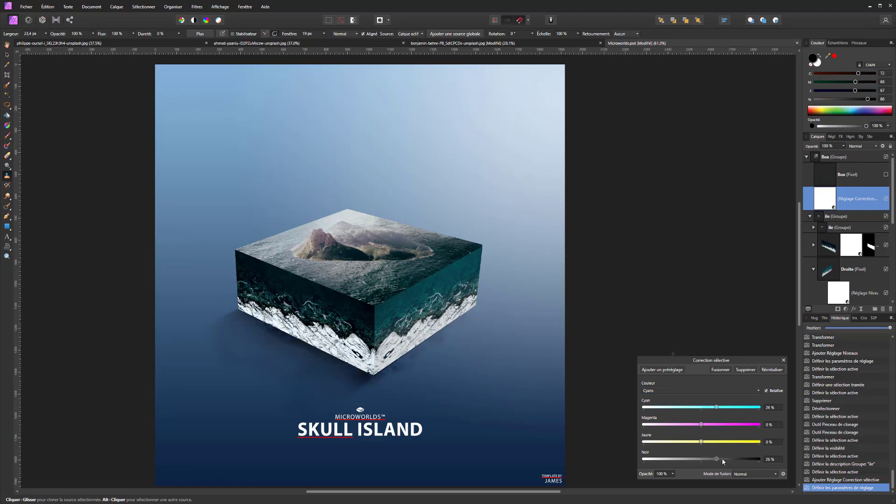
pyautogui.moveTo(722, 459); pyautogui.dragTo(669, 463)
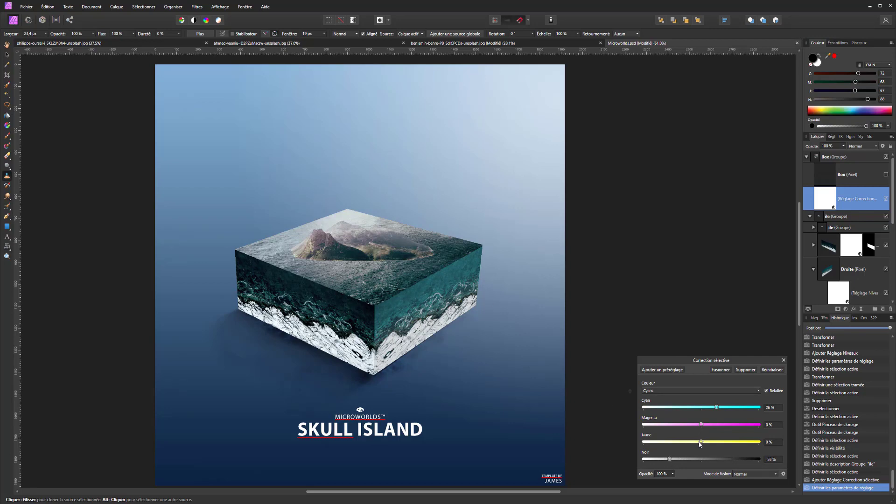
pyautogui.moveTo(700, 444); pyautogui.dragTo(681, 444)
# Step: Set the greens (Verts) of the selective colour adjustment to cyan 15%, magenta 31% and black 20%
pyautogui.click(692, 390)
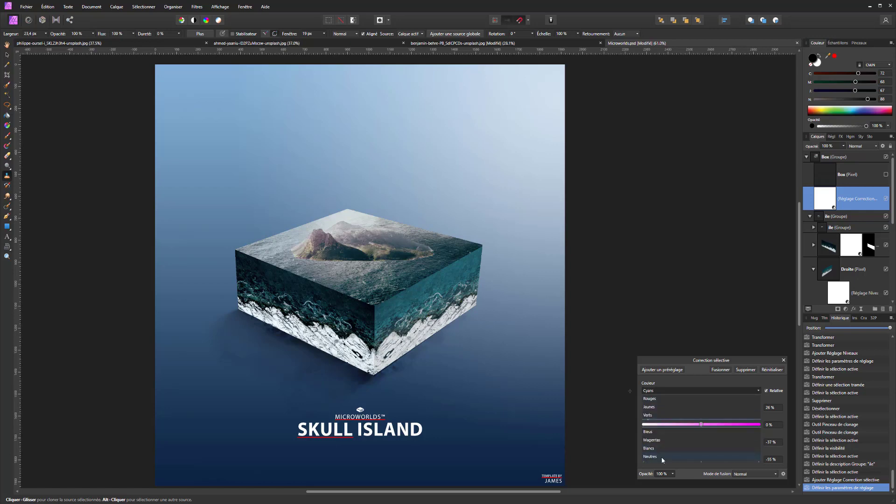
pyautogui.click(652, 415)
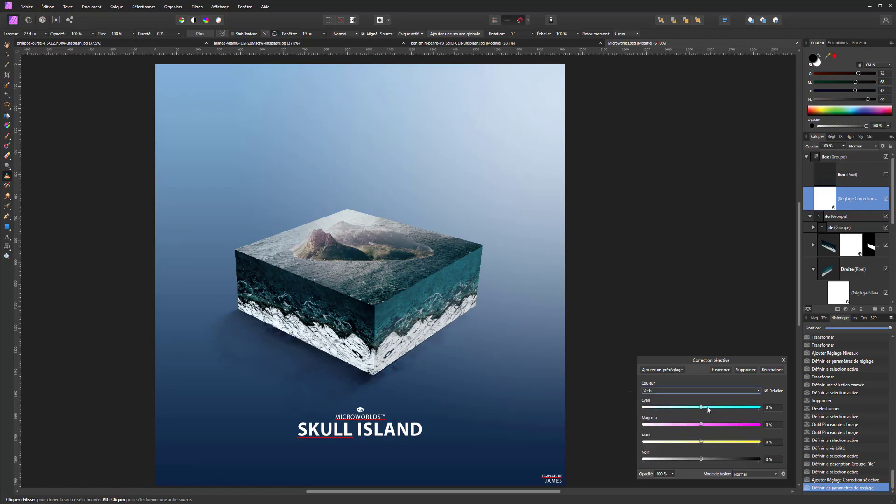
pyautogui.moveTo(702, 408)
pyautogui.mouseDown()
pyautogui.moveTo(722, 408)
pyautogui.moveTo(665, 409)
pyautogui.moveTo(712, 409)
pyautogui.mouseUp()
pyautogui.moveTo(737, 461); pyautogui.dragTo(684, 459)
pyautogui.moveTo(701, 425); pyautogui.dragTo(722, 424)
# Step: Set the neutrals (Neutres) of the selective colour adjustment to magenta -9%, yellow -6% and black -2%
pyautogui.click(684, 390)
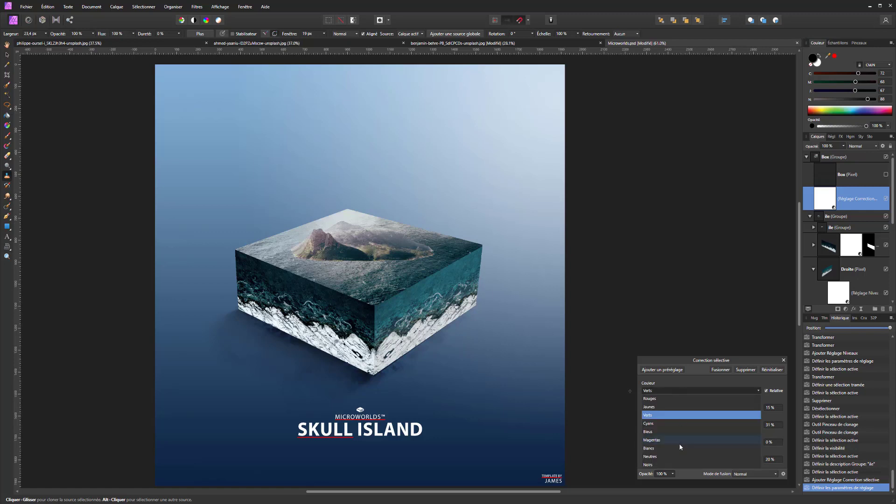
pyautogui.click(662, 457)
pyautogui.moveTo(701, 407)
pyautogui.mouseDown()
pyautogui.moveTo(718, 407)
pyautogui.moveTo(685, 407)
pyautogui.moveTo(701, 404)
pyautogui.mouseUp()
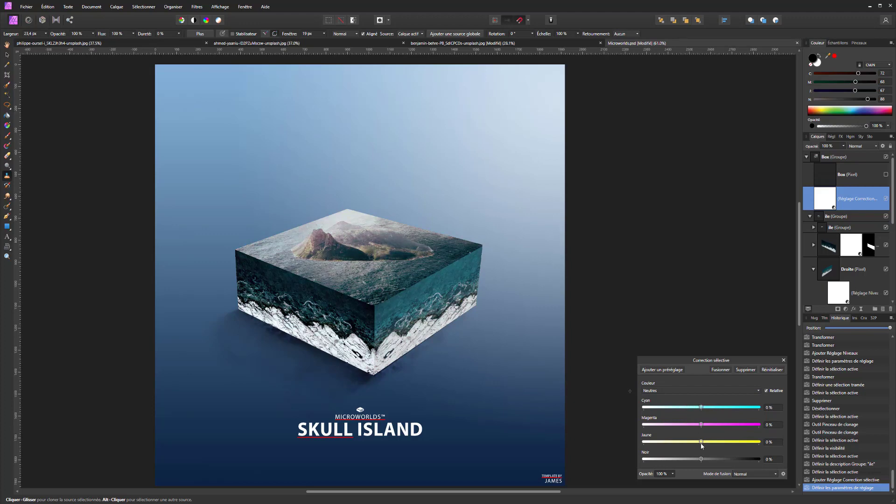
pyautogui.moveTo(702, 442)
pyautogui.mouseDown()
pyautogui.moveTo(691, 440)
pyautogui.moveTo(707, 440)
pyautogui.moveTo(698, 425)
pyautogui.mouseUp()
pyautogui.moveTo(701, 459); pyautogui.dragTo(700, 461)
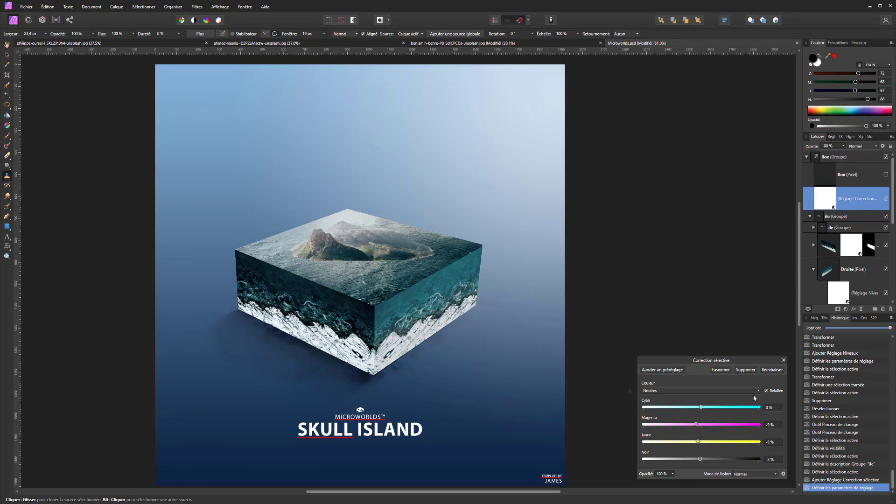
# Step: Toggle the selective colour adjustment's visibility to compare its effect on the box, and collapse the outer Ile group
pyautogui.click(886, 199)
pyautogui.click(886, 199)
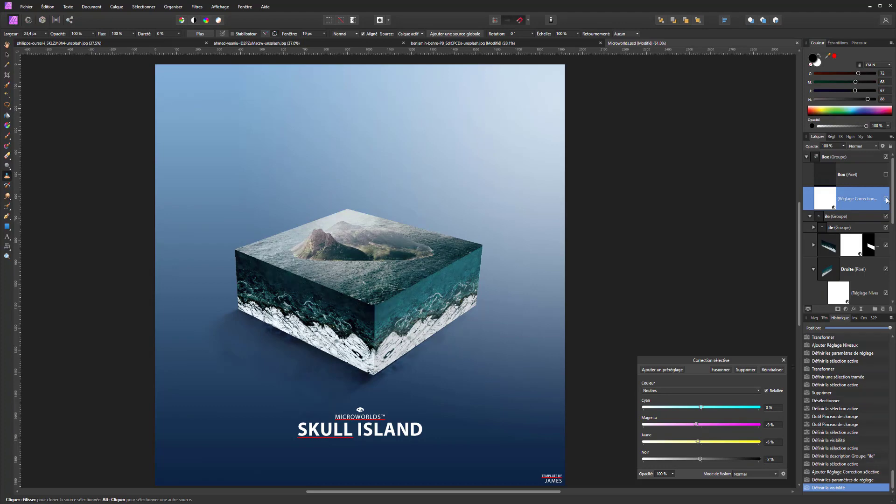
pyautogui.click(886, 198)
pyautogui.click(886, 199)
pyautogui.click(886, 199)
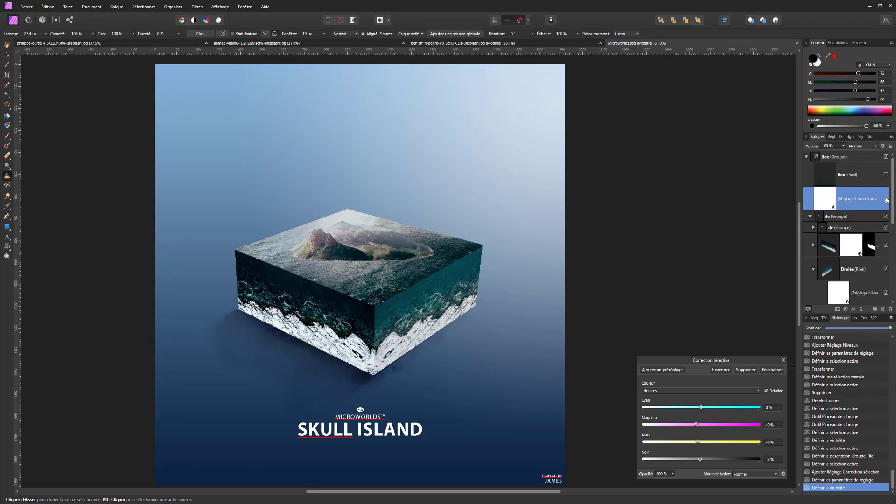
pyautogui.click(886, 199)
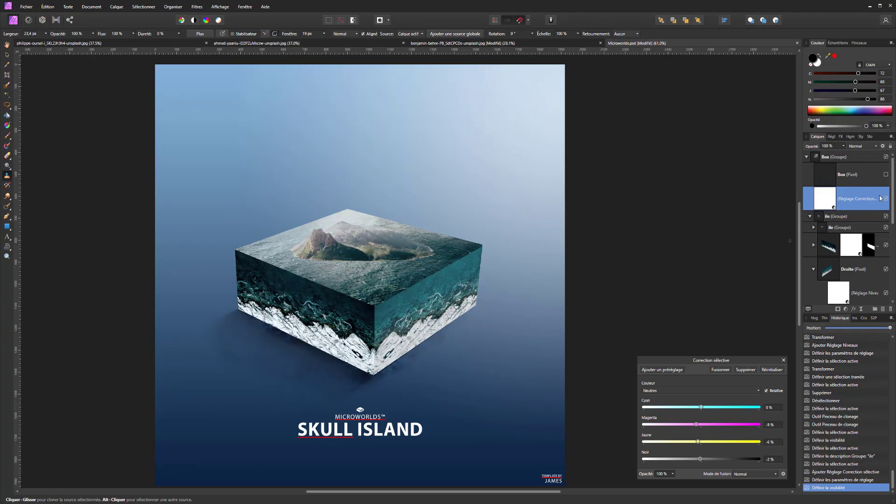
pyautogui.click(809, 217)
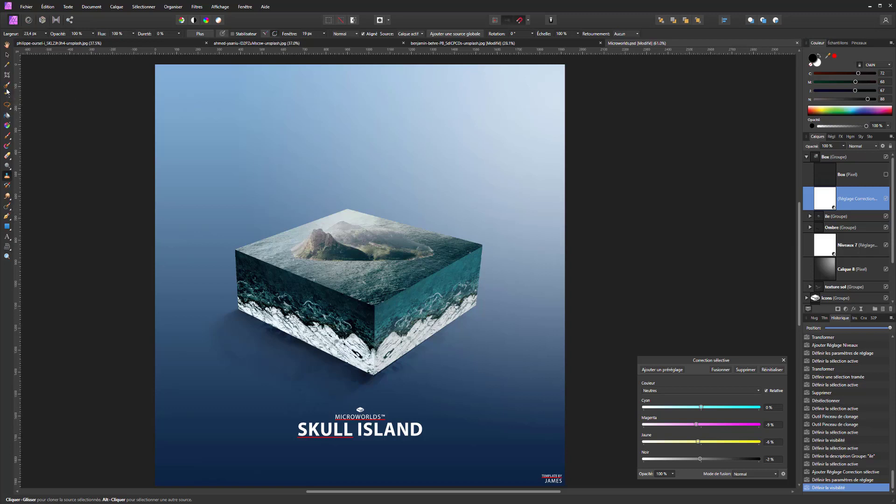
# Step: Draw a straight Pen line along the top edge of the box's left face, from the front corner to the left corner
pyautogui.click(8, 138)
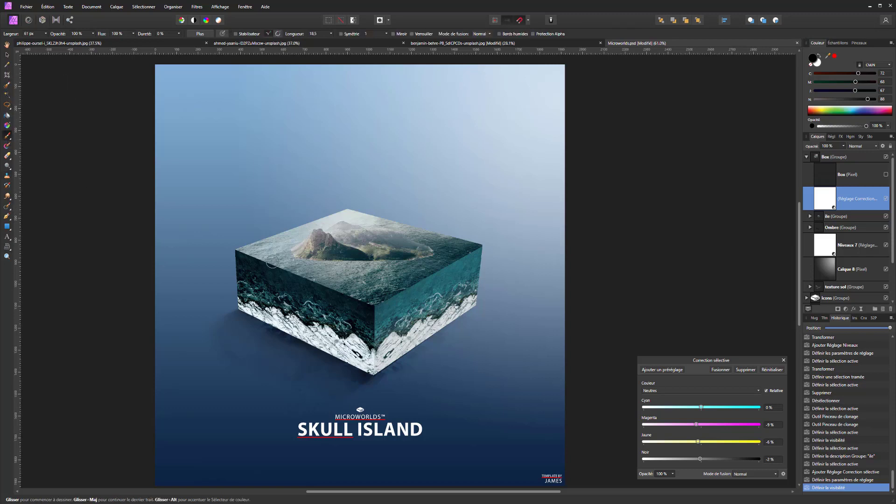
pyautogui.click(7, 216)
pyautogui.click(242, 253)
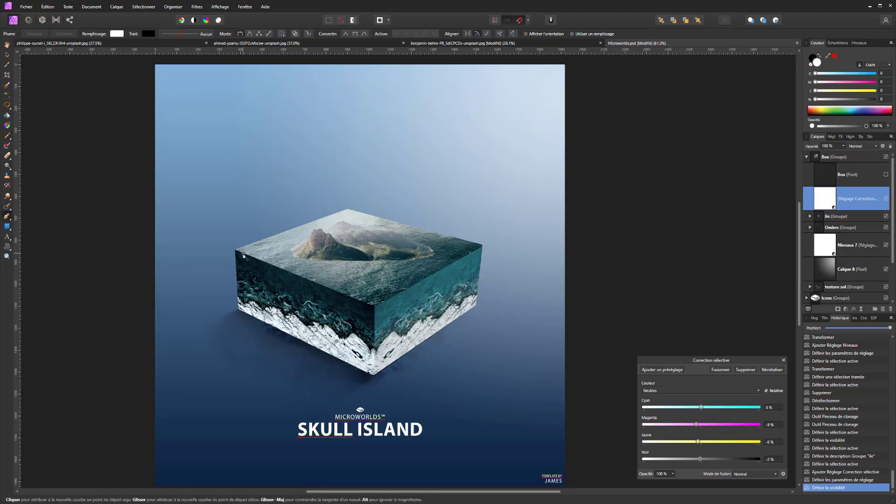
pyautogui.click(368, 307)
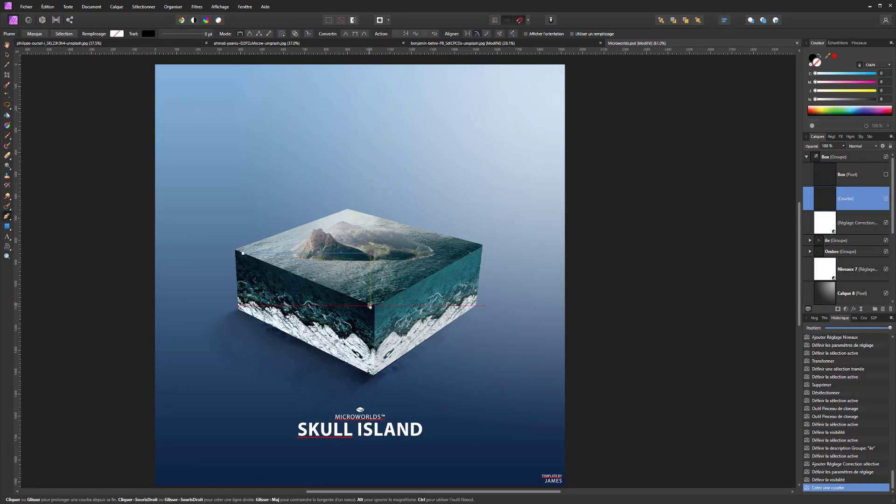
pyautogui.press('Escape')
pyautogui.click(369, 307)
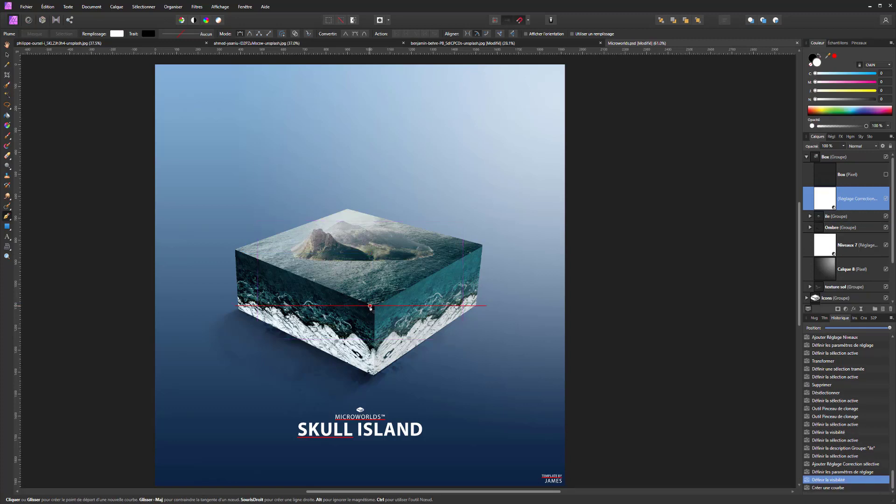
pyautogui.click(243, 256)
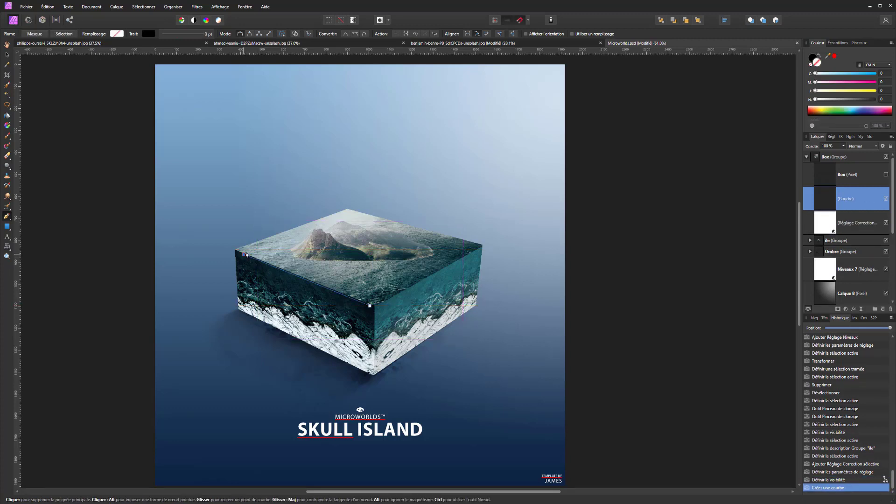
# Step: Give the edge line a 3 pt stroke in white
pyautogui.click(202, 39)
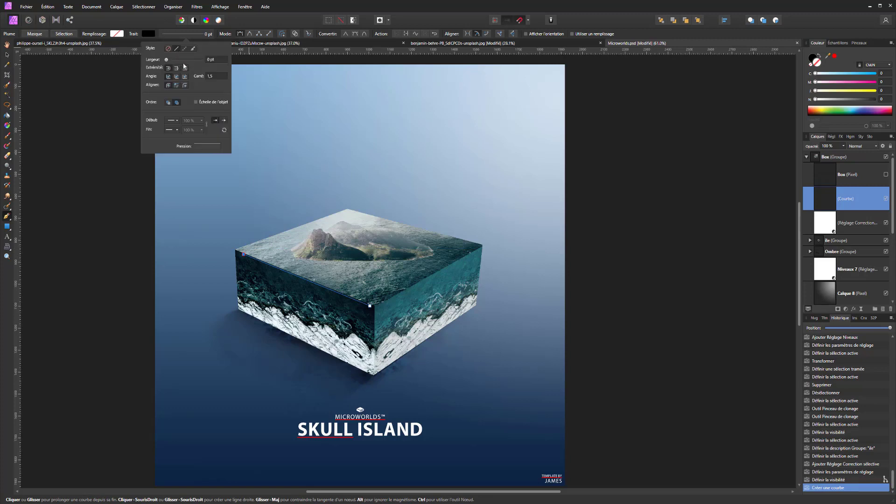
pyautogui.click(217, 60)
pyautogui.write('1')
pyautogui.press('Return')
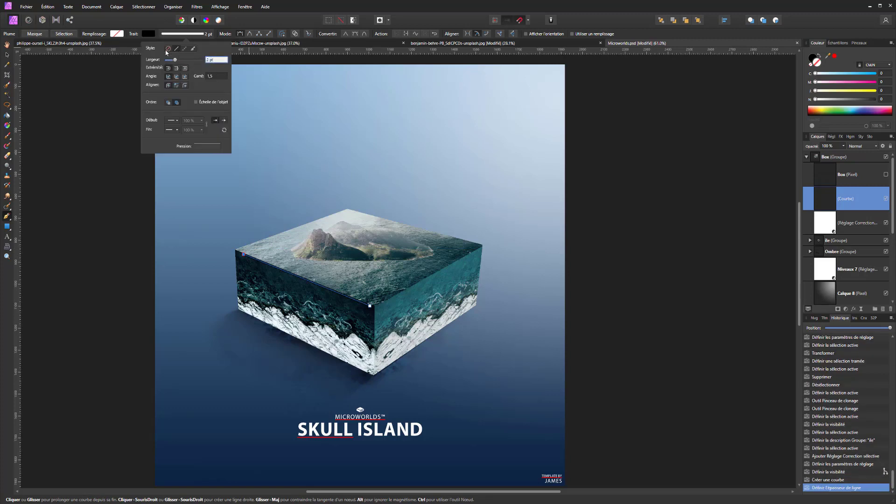
pyautogui.click(149, 34)
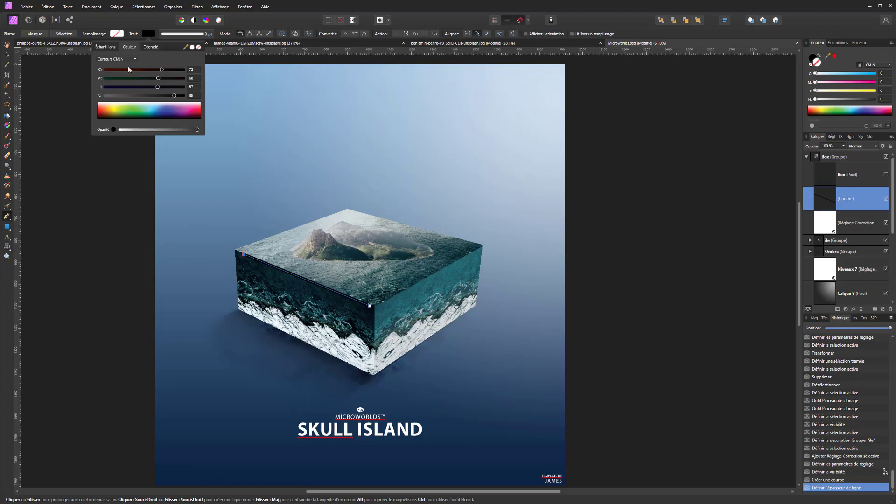
pyautogui.click(119, 96)
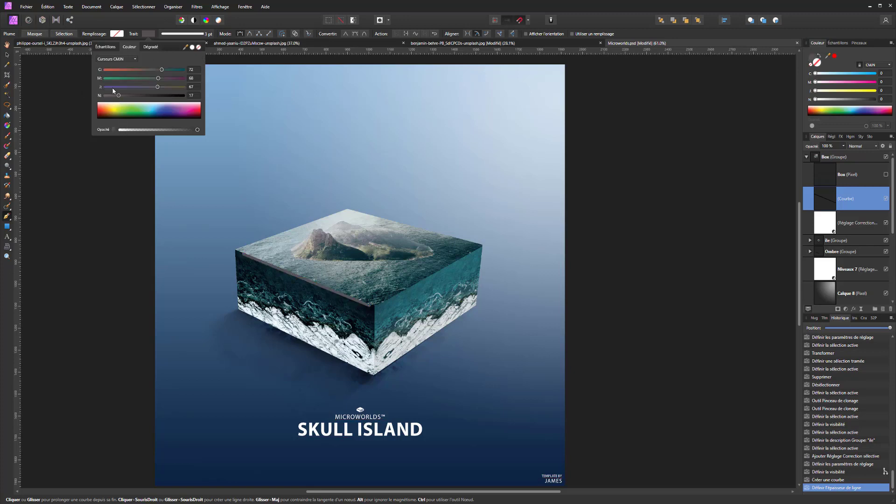
pyautogui.moveTo(120, 94); pyautogui.dragTo(114, 95)
pyautogui.click(97, 103)
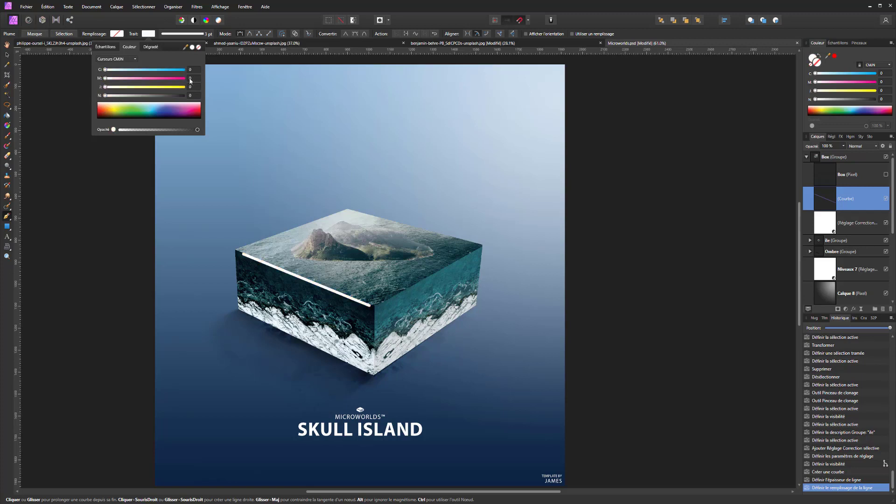
# Step: Set the edge line's stroke width to 1 pt and its start arrowhead to Aucun
pyautogui.click(181, 33)
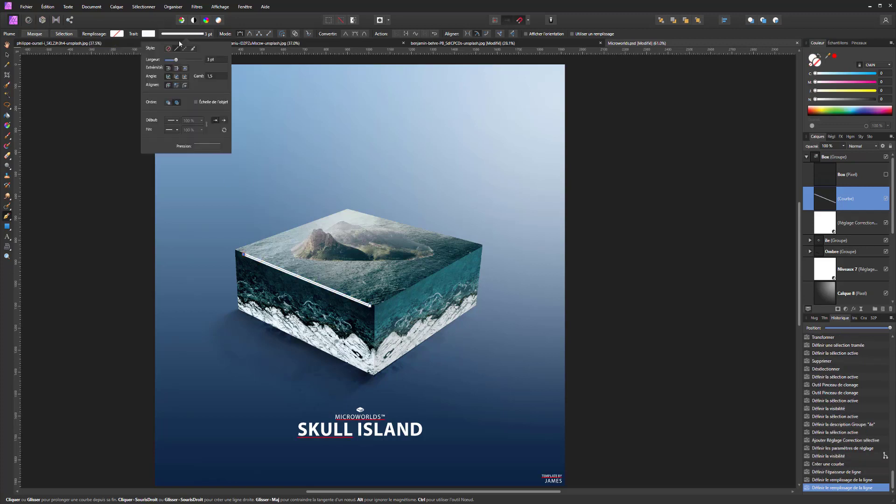
pyautogui.click(209, 60)
pyautogui.write('1')
pyautogui.press('Return')
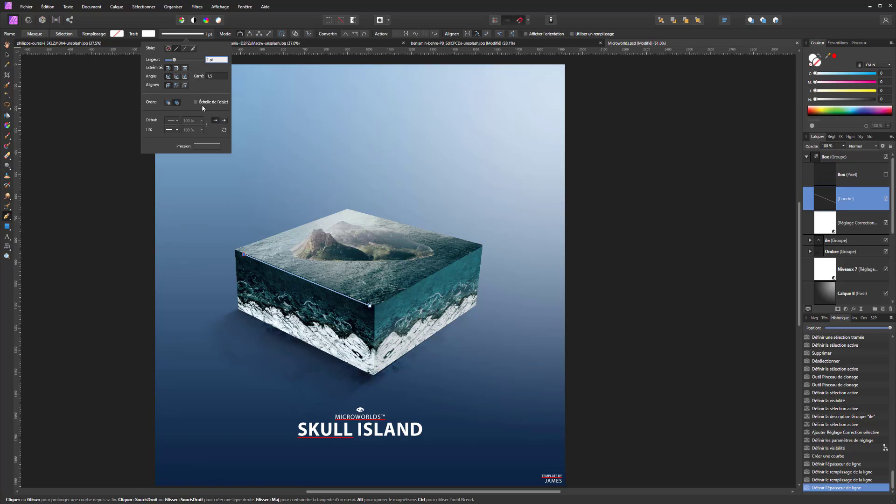
pyautogui.click(177, 122)
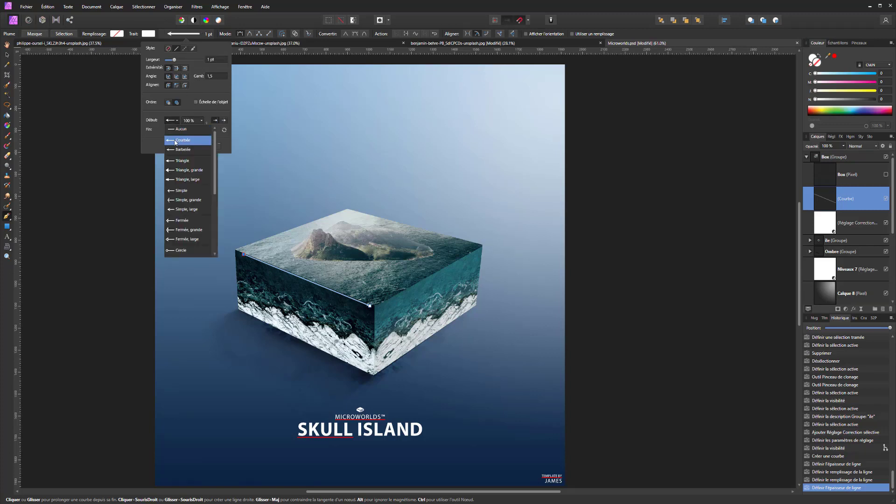
pyautogui.click(166, 128)
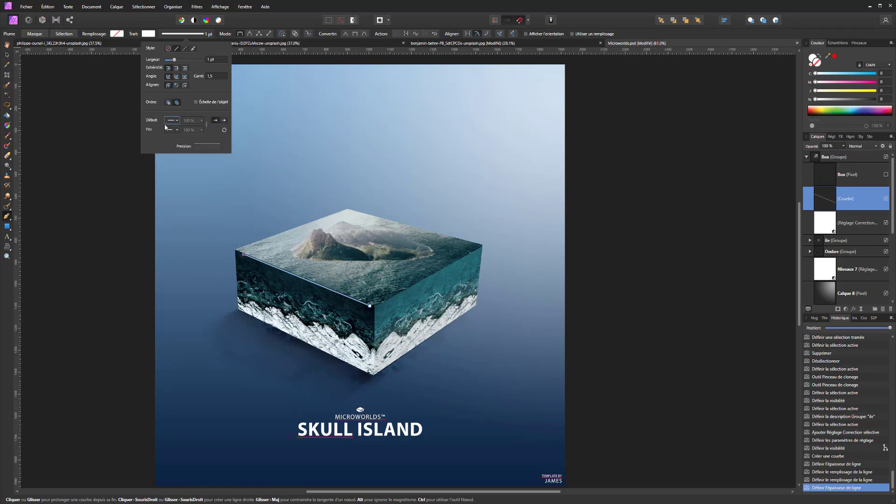
# Step: Shape the edge line's pressure profile into an arch, with zero at both ends and a peak at mid-length
pyautogui.click(202, 148)
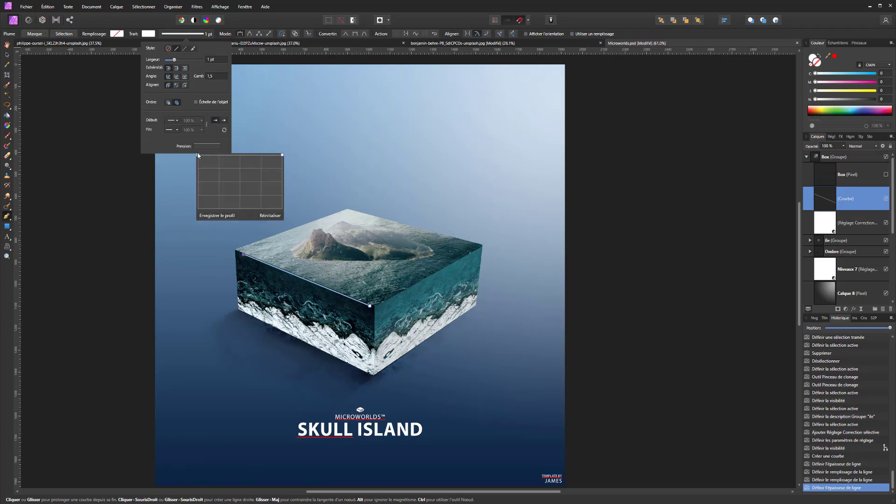
pyautogui.moveTo(198, 155); pyautogui.dragTo(197, 225)
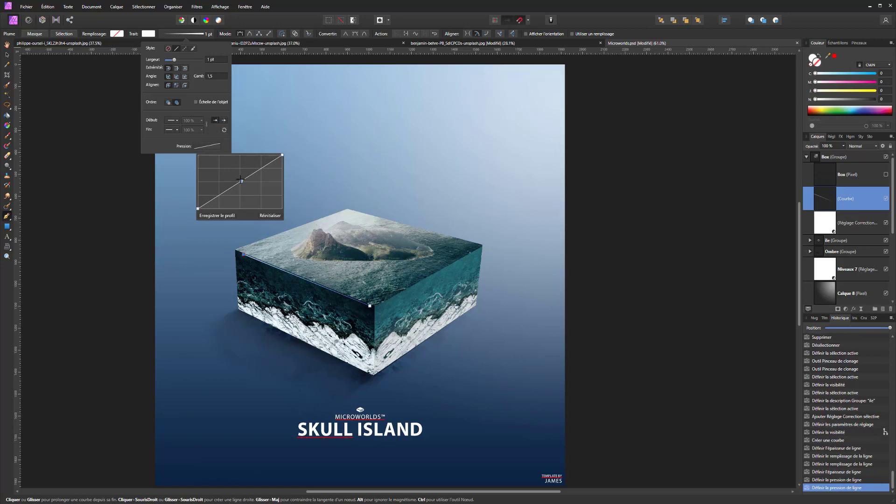
pyautogui.moveTo(238, 182); pyautogui.dragTo(282, 209)
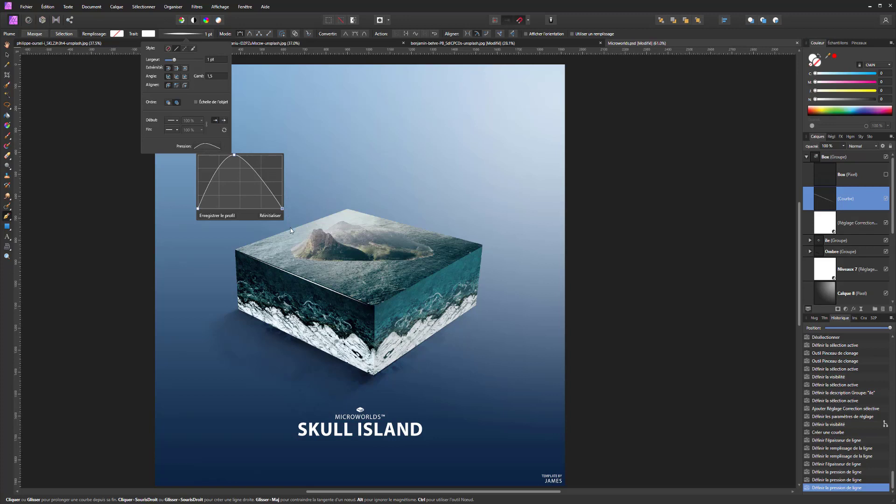
pyautogui.moveTo(233, 154); pyautogui.dragTo(240, 154)
pyautogui.click(8, 56)
pyautogui.click(7, 54)
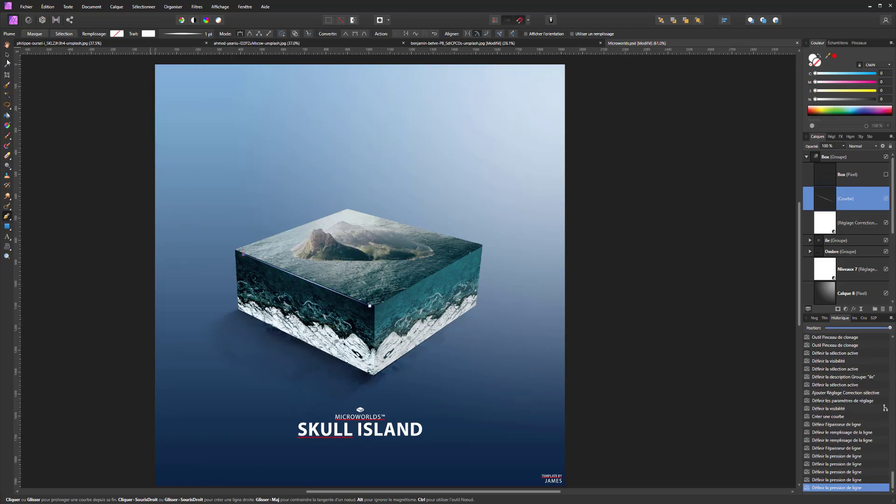
# Step: Nudge the white edge line slightly so it sits on the top edge of the box's left face, and keep it selected
pyautogui.moveTo(306, 280); pyautogui.dragTo(304, 279)
pyautogui.click(492, 180)
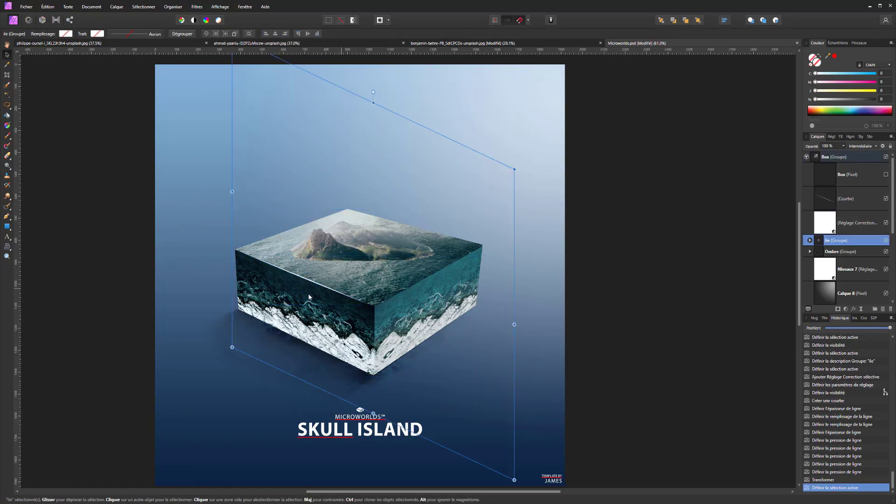
pyautogui.click(318, 283)
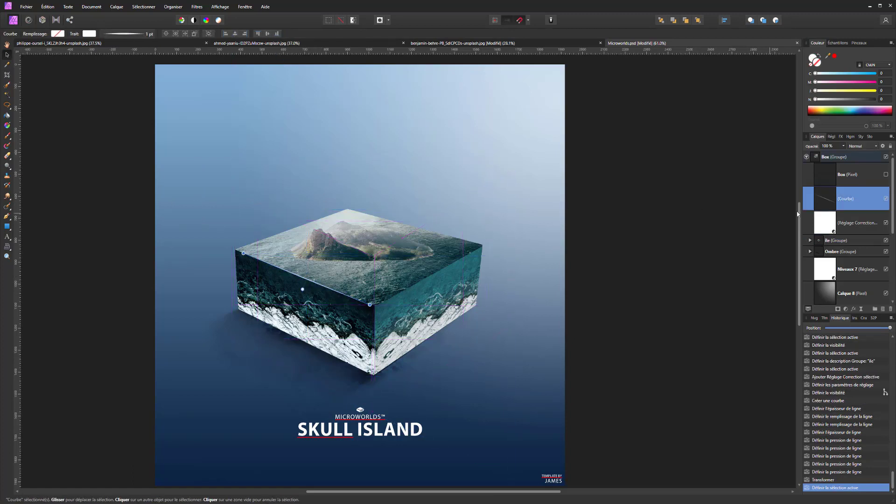
# Step: Reduce the edge line's opacity to 89%
pyautogui.click(843, 146)
pyautogui.moveTo(843, 153); pyautogui.dragTo(805, 157)
pyautogui.click(6, 45)
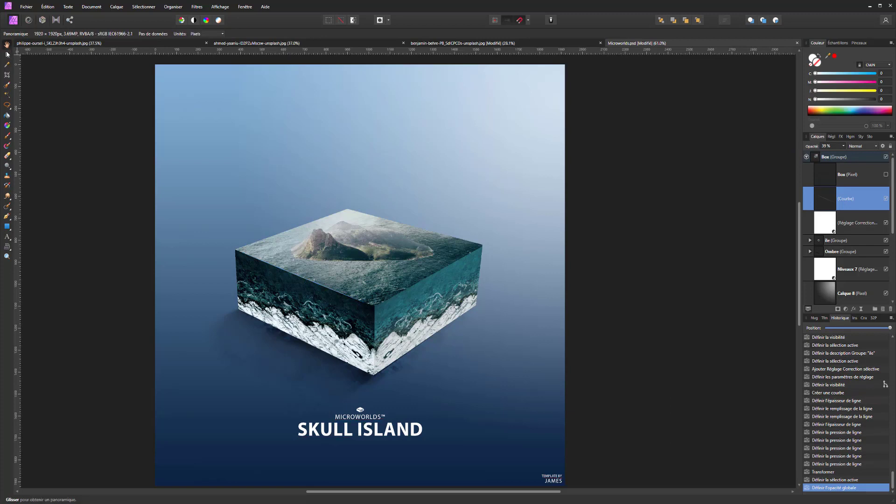
pyautogui.click(843, 146)
pyautogui.moveTo(845, 153); pyautogui.dragTo(869, 156)
pyautogui.click(7, 55)
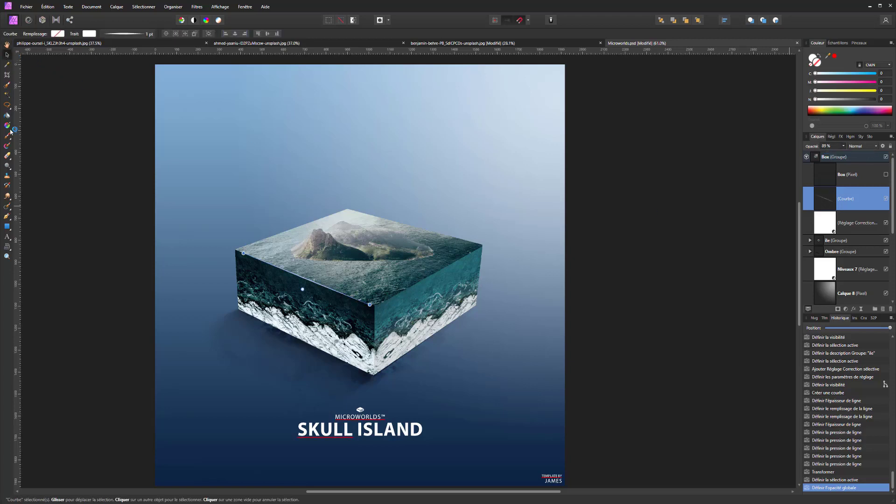
# Step: Draw a straight vertical Pen line along the box's front edge, from the front top corner to the bottom corner
pyautogui.click(7, 216)
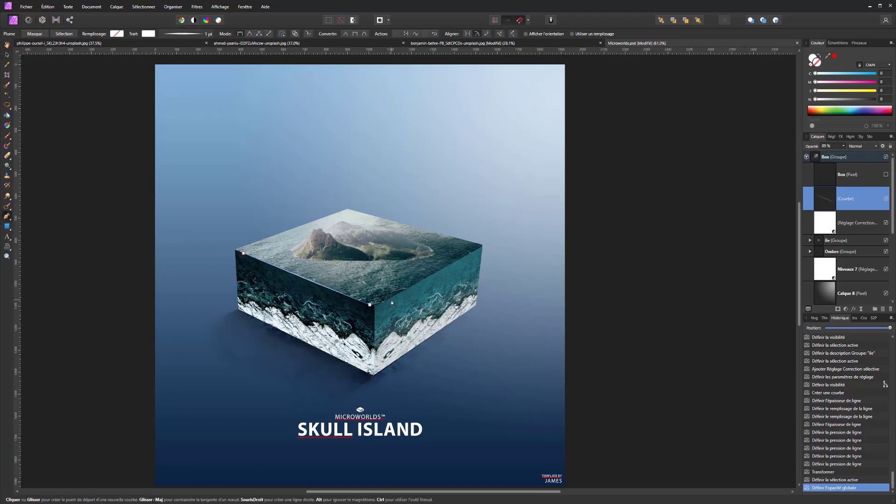
pyautogui.click(374, 309)
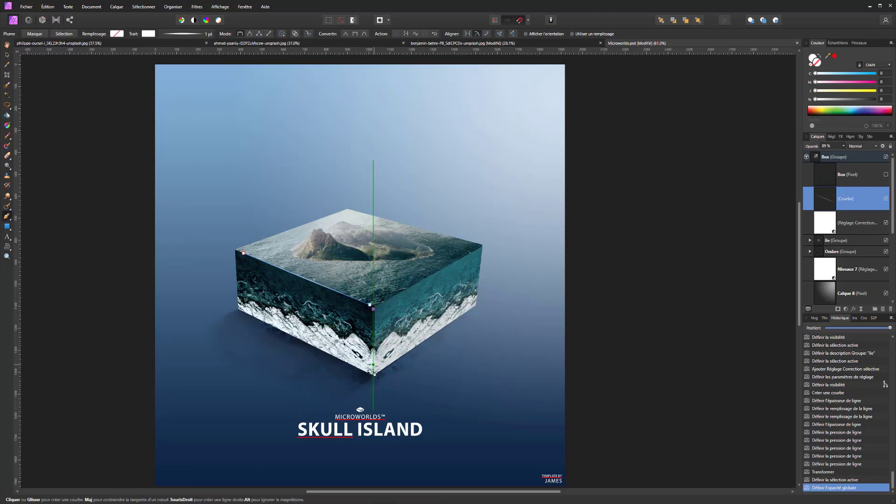
pyautogui.click(373, 373)
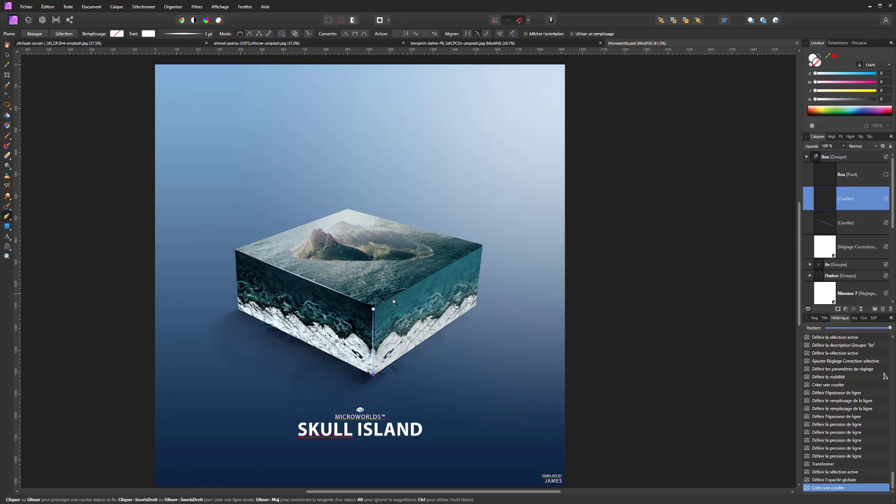
pyautogui.click(469, 253)
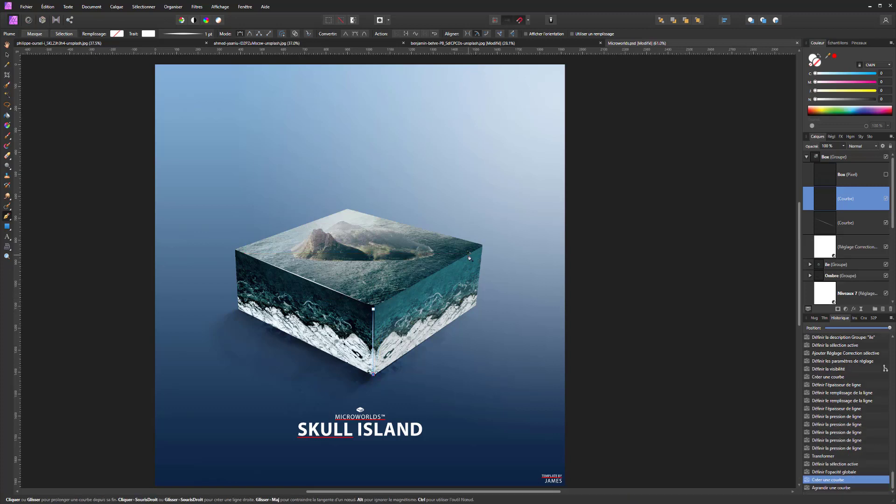
pyautogui.click(377, 302)
pyautogui.hotkey('ctrl', 'z')
# Step: Nudge the vertical line's nodes onto the box's front edge and close the curve at its top node
pyautogui.press('i')
pyautogui.click(8, 216)
pyautogui.press('Right')
pyautogui.press('Right')
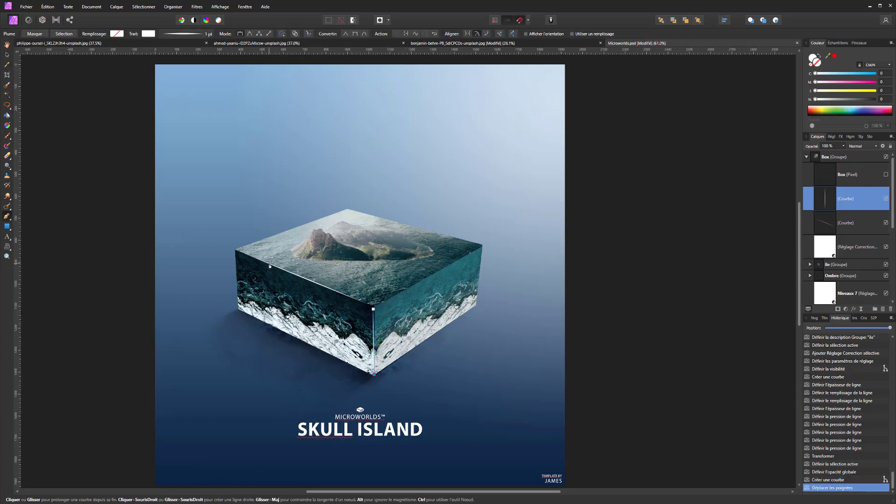
pyautogui.click(373, 309)
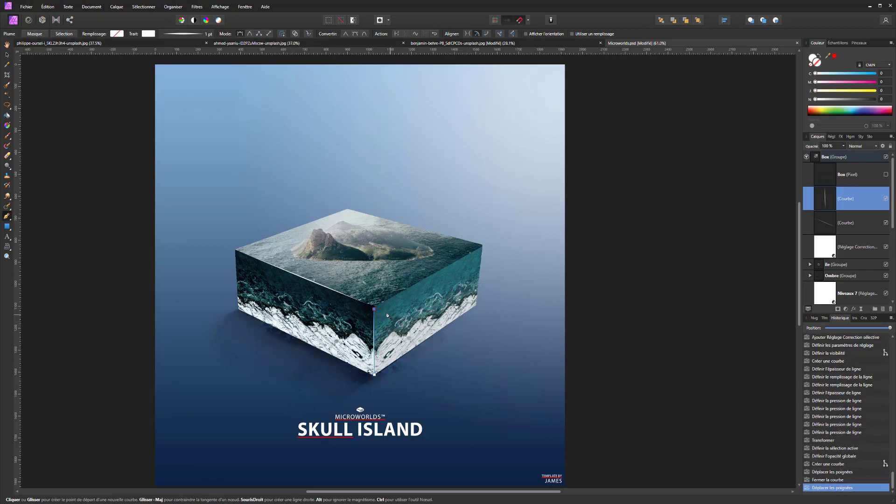
# Step: Draw a Pen line along the top edge of the box's right face, close it and adjust its node to fit the edge
pyautogui.click(385, 300)
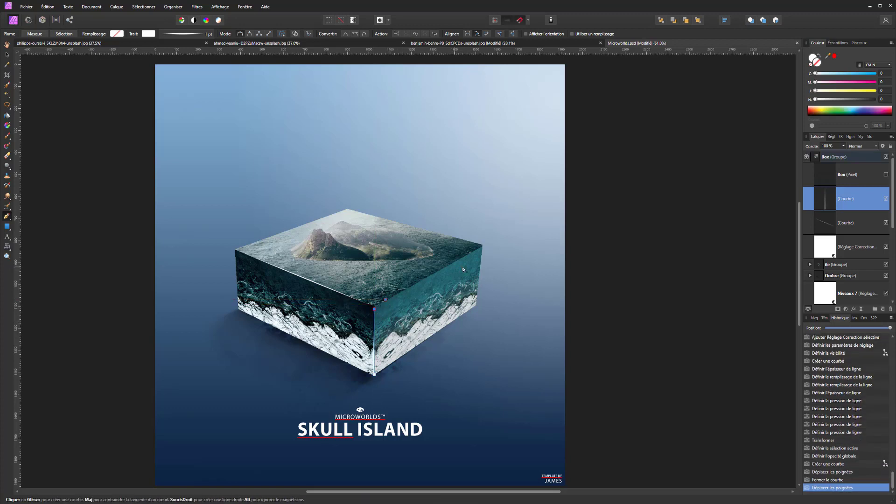
pyautogui.click(481, 249)
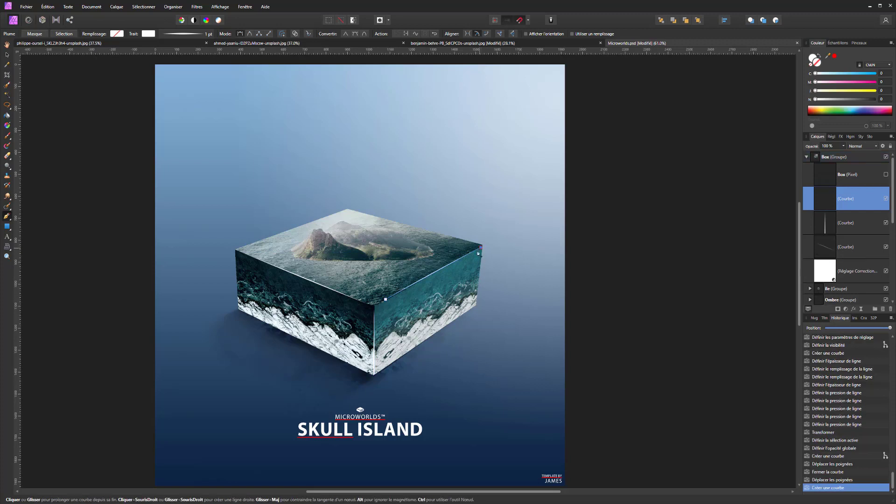
pyautogui.moveTo(386, 299); pyautogui.dragTo(387, 310)
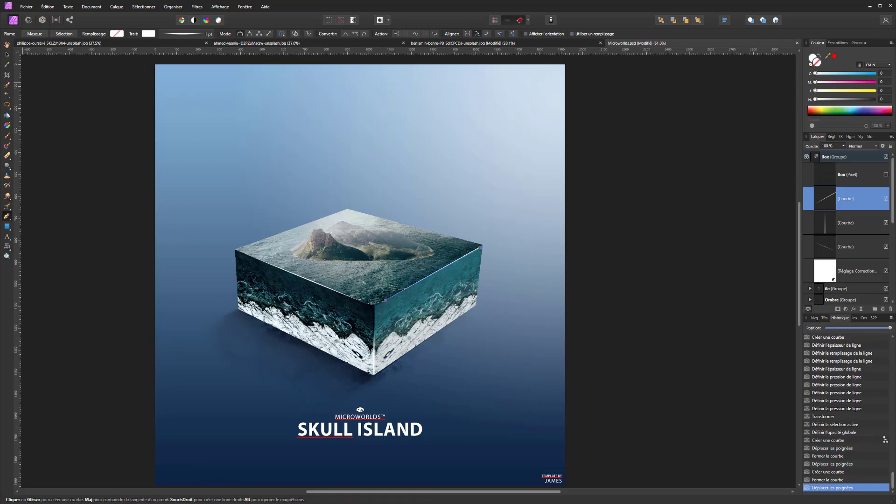
# Step: Select the three edge line curves and group them
pyautogui.click(7, 56)
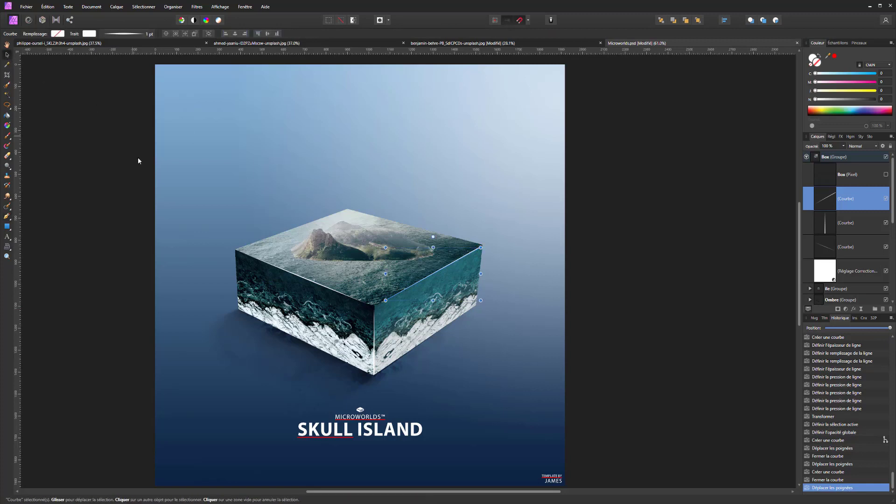
pyautogui.keyDown('shift'); pyautogui.click(857, 246); pyautogui.keyUp('shift')
pyautogui.hotkey('ctrl', 'g')
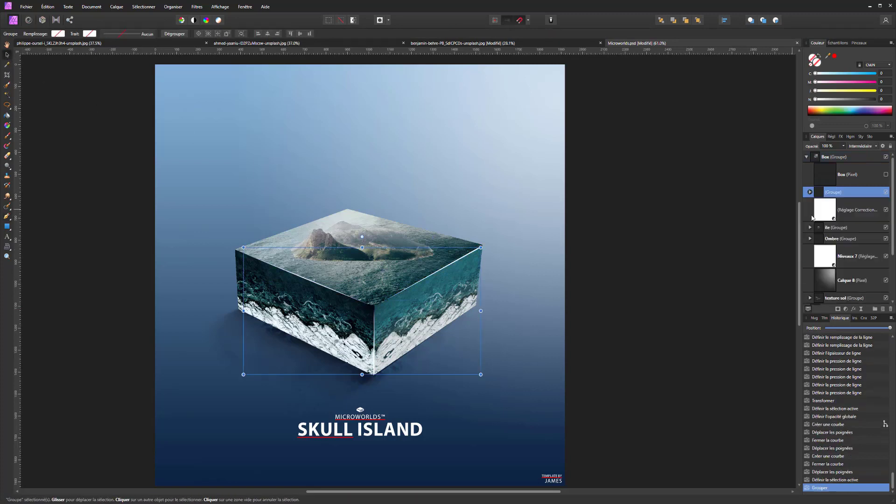
# Step: Compare the box with and without the edge line group, then lower the group's opacity to about 59%
pyautogui.click(885, 191)
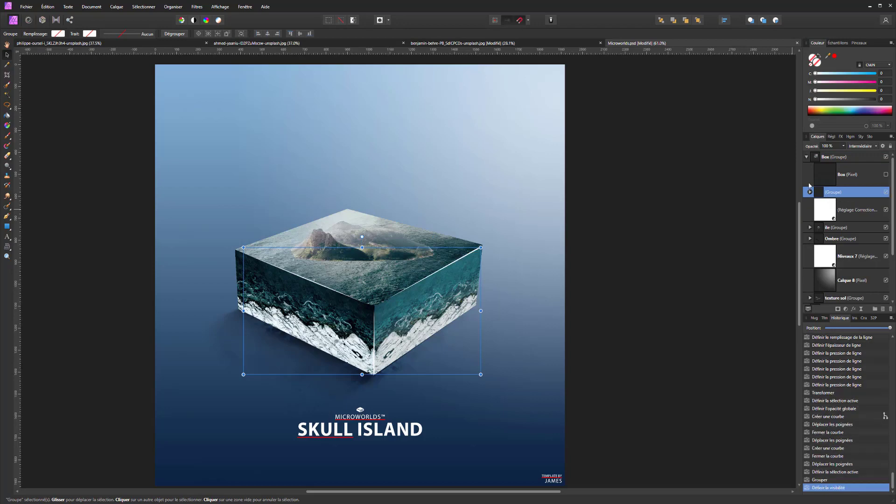
pyautogui.click(7, 45)
pyautogui.scroll(-3, 293, 226)
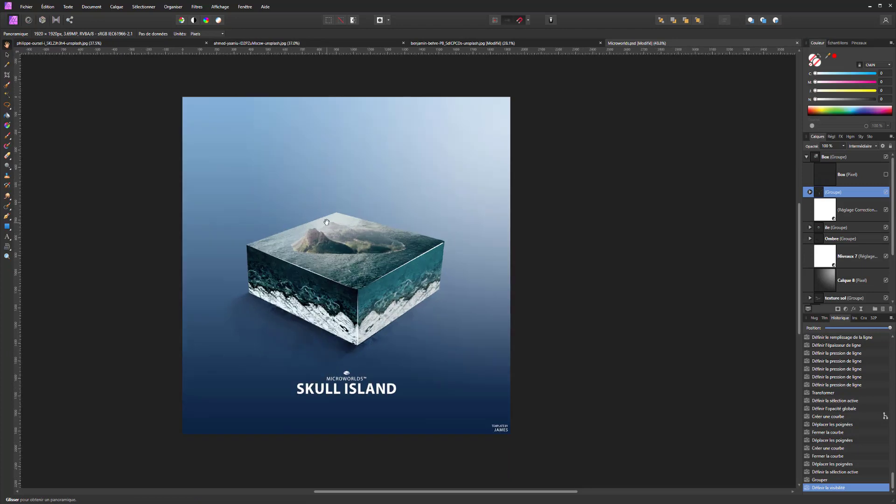
pyautogui.moveTo(844, 145); pyautogui.dragTo(824, 155)
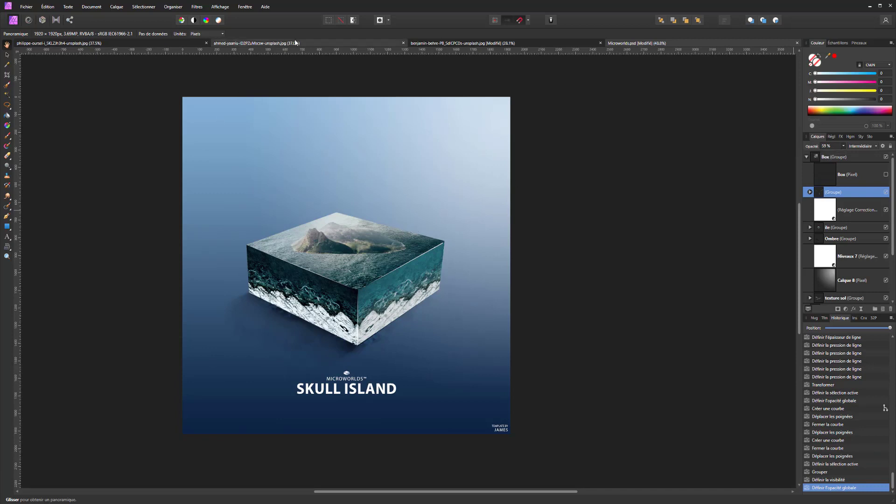
# Step: Switch to the photo of flying birds and select the leftmost bird with the Selection Brush
pyautogui.click(271, 43)
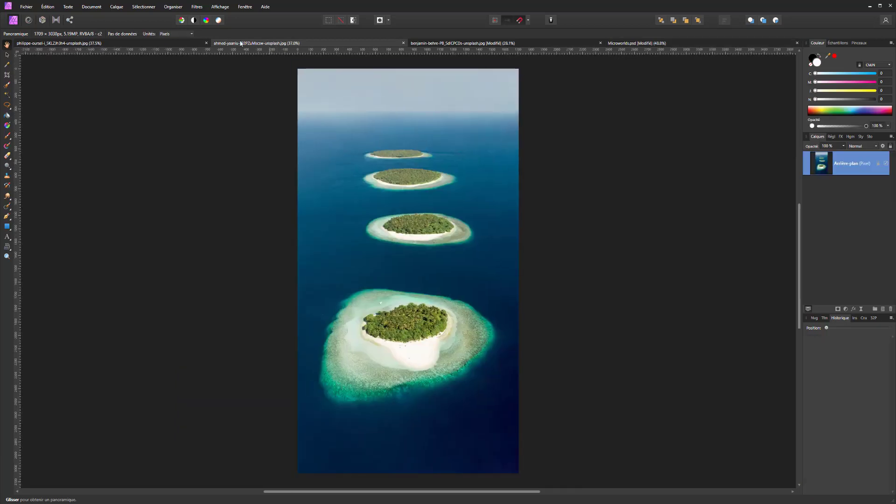
pyautogui.click(147, 42)
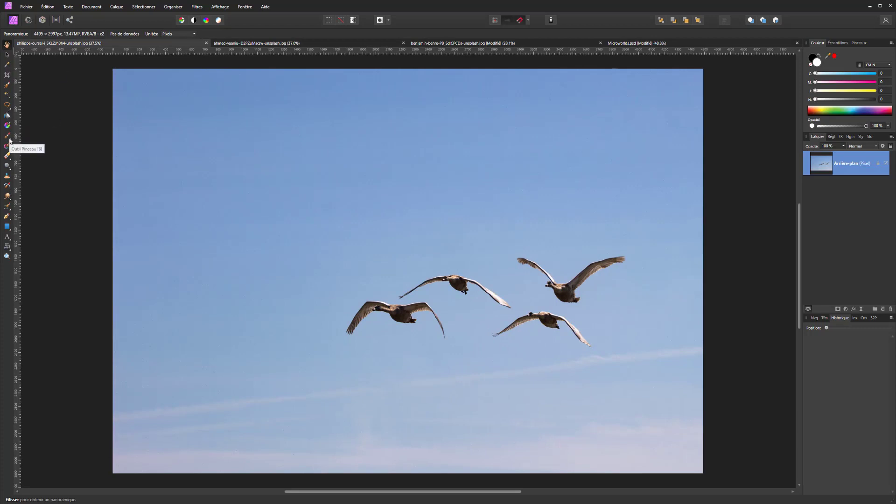
pyautogui.click(7, 85)
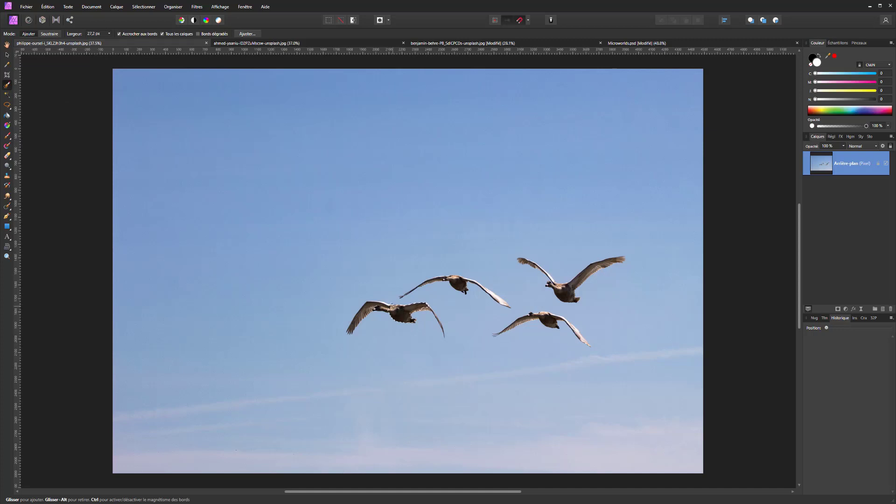
pyautogui.moveTo(394, 307)
pyautogui.mouseDown()
pyautogui.moveTo(358, 319)
pyautogui.moveTo(429, 310)
pyautogui.mouseUp()
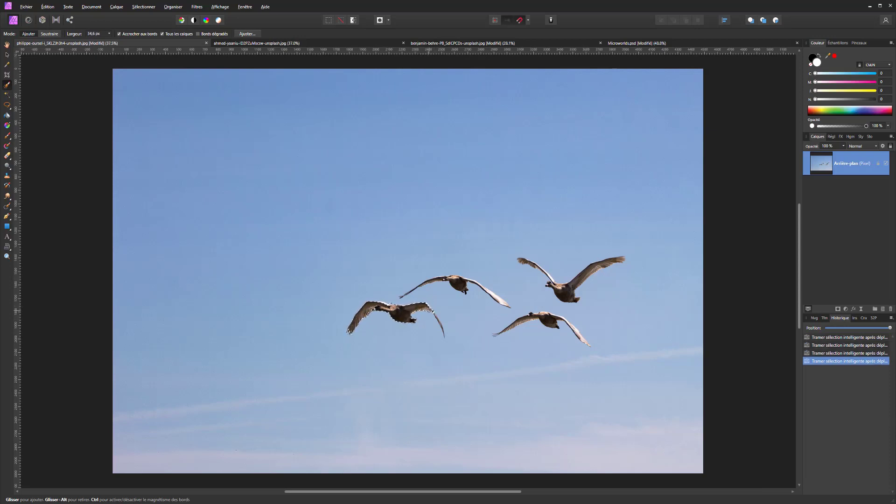
pyautogui.scroll(5, 439, 325)
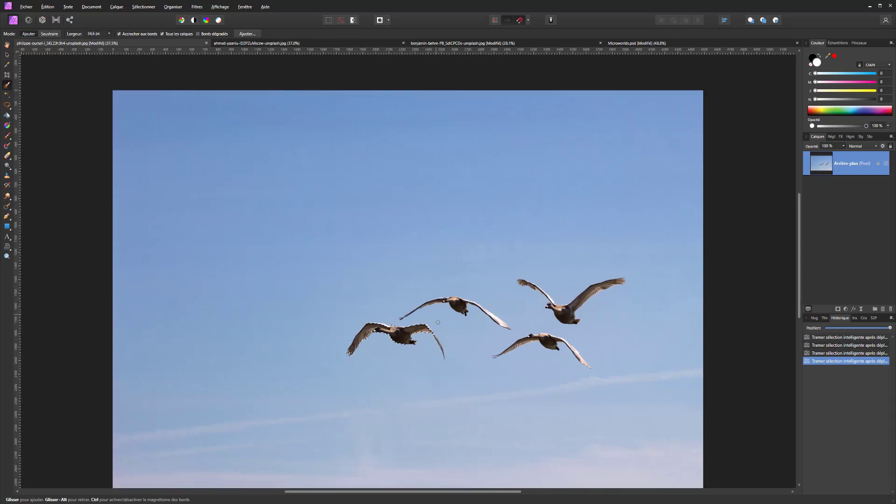
pyautogui.moveTo(443, 347); pyautogui.dragTo(420, 348)
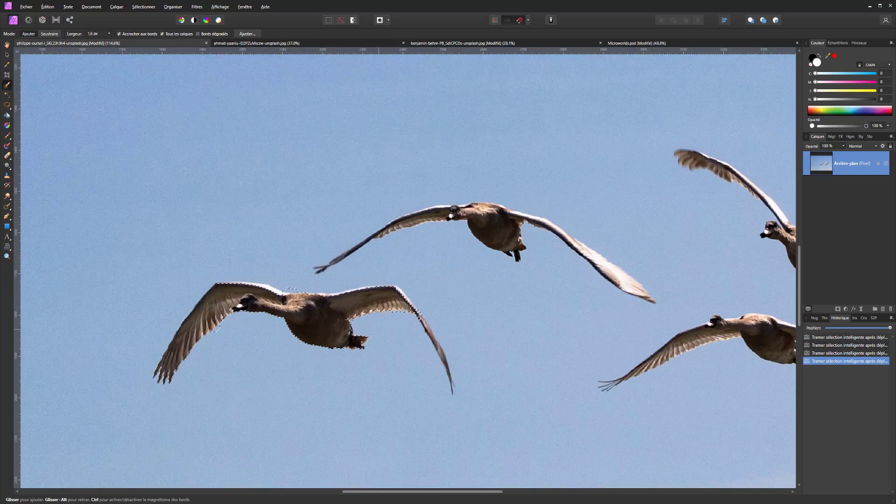
# Step: Refine the leftmost bird's selection around the neck and along both wings to their tips, using a 12.6 px brush
pyautogui.click(284, 288)
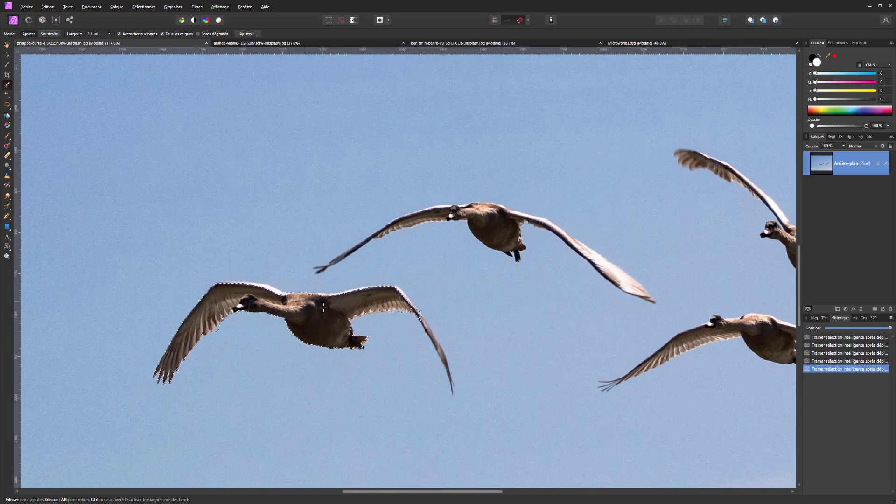
pyautogui.moveTo(284, 298); pyautogui.dragTo(299, 301)
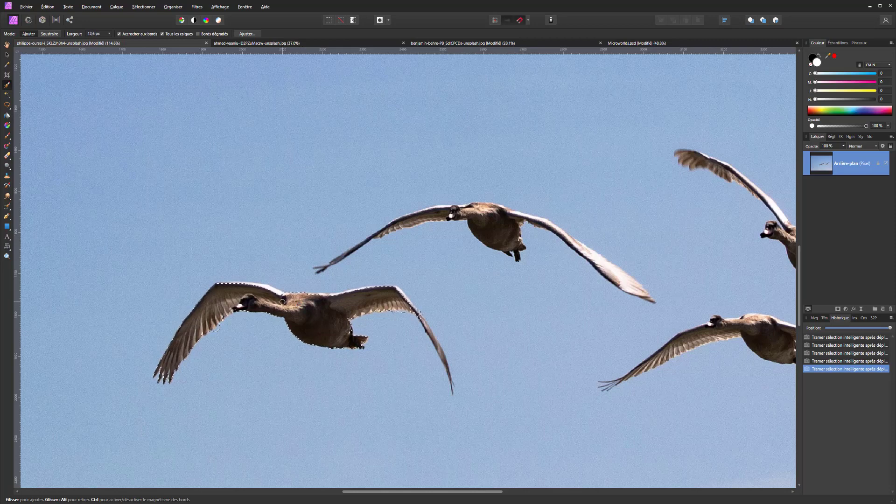
pyautogui.moveTo(229, 286); pyautogui.dragTo(214, 336)
pyautogui.moveTo(421, 319); pyautogui.dragTo(452, 391)
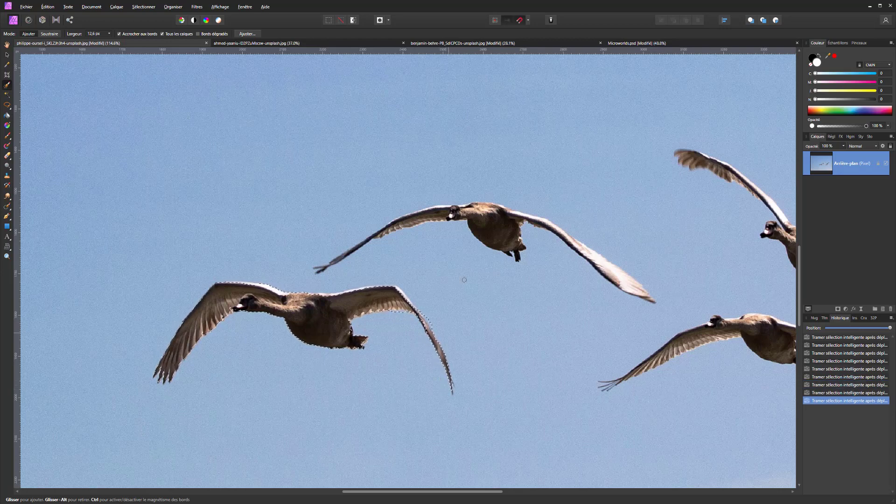
# Step: Add the second bird from the left to the selection, including its body and both wings, using a 1 px brush for the thin wing tip
pyautogui.moveTo(546, 280)
pyautogui.mouseDown()
pyautogui.moveTo(385, 277)
pyautogui.moveTo(381, 293)
pyautogui.mouseUp()
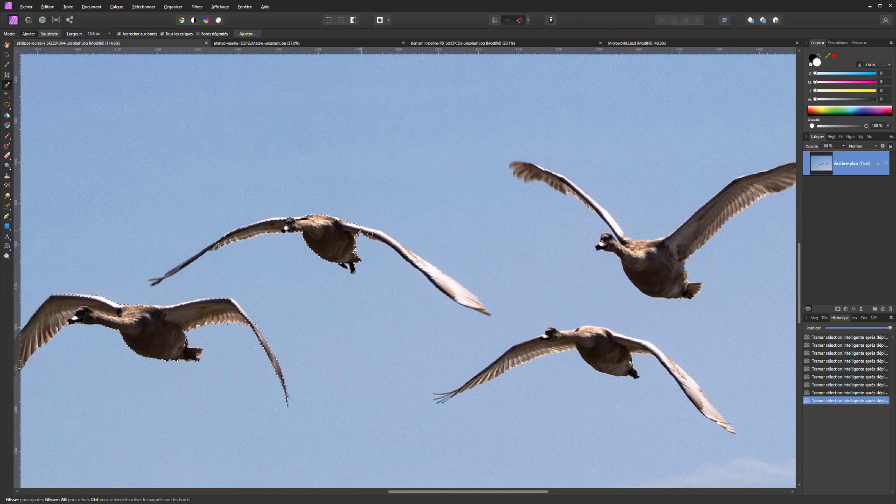
pyautogui.moveTo(460, 295); pyautogui.dragTo(485, 312)
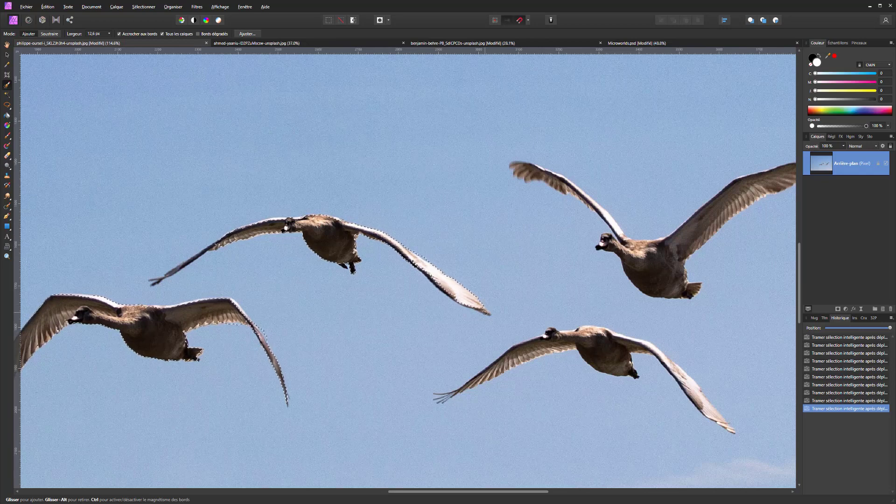
pyautogui.moveTo(243, 236)
pyautogui.mouseDown()
pyautogui.moveTo(210, 253)
pyautogui.moveTo(317, 253)
pyautogui.moveTo(305, 243)
pyautogui.mouseUp()
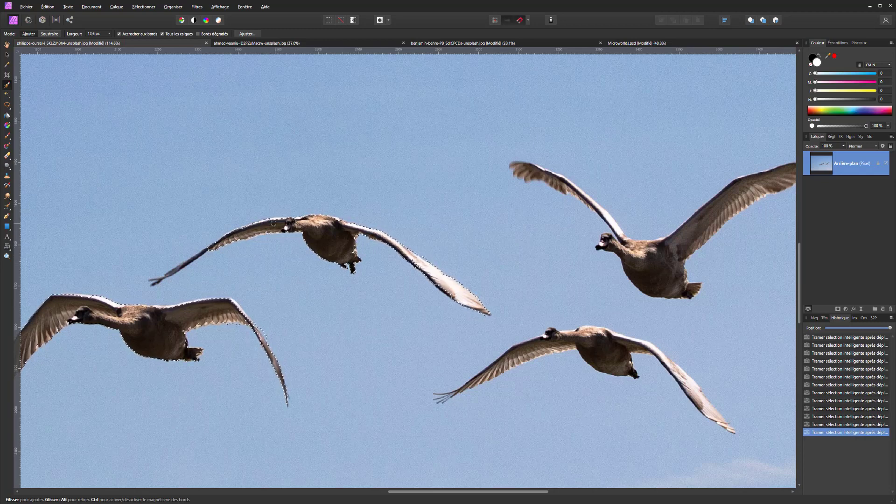
pyautogui.moveTo(266, 221); pyautogui.dragTo(191, 260)
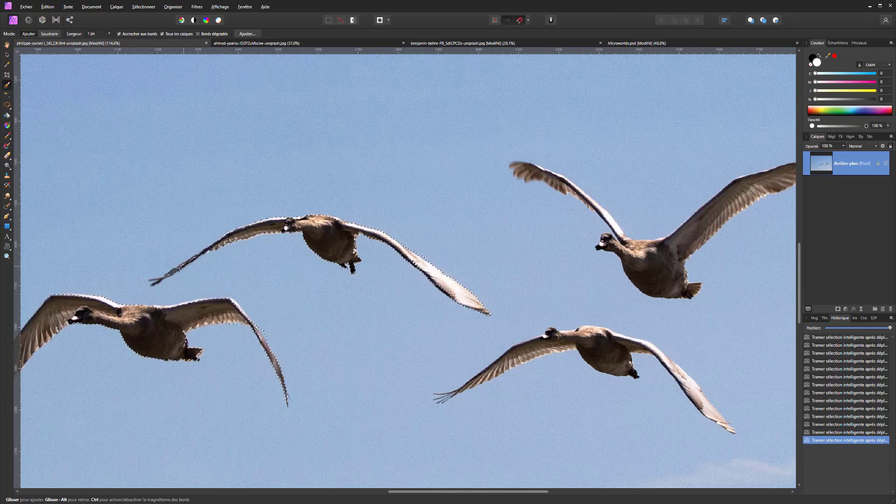
pyautogui.moveTo(179, 267); pyautogui.dragTo(191, 273)
pyautogui.scroll(-2, 194, 275)
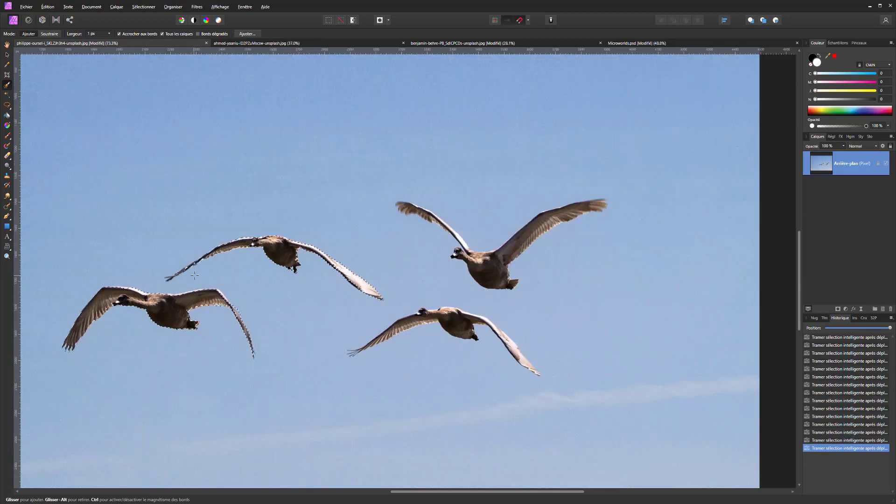
pyautogui.scroll(-3, 194, 275)
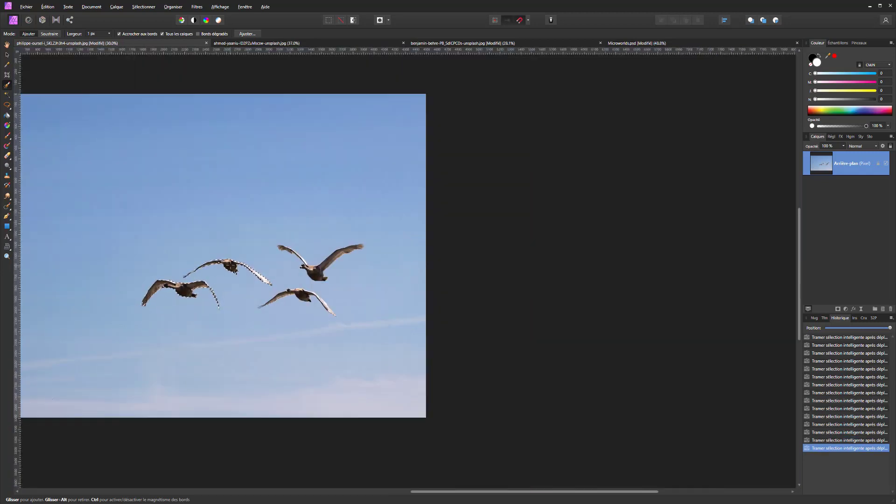
# Step: Paste the selected birds into Microworlds.psd as a new layer and ready the Move tool on them
pyautogui.click(636, 43)
pyautogui.hotkey('ctrl', 'v')
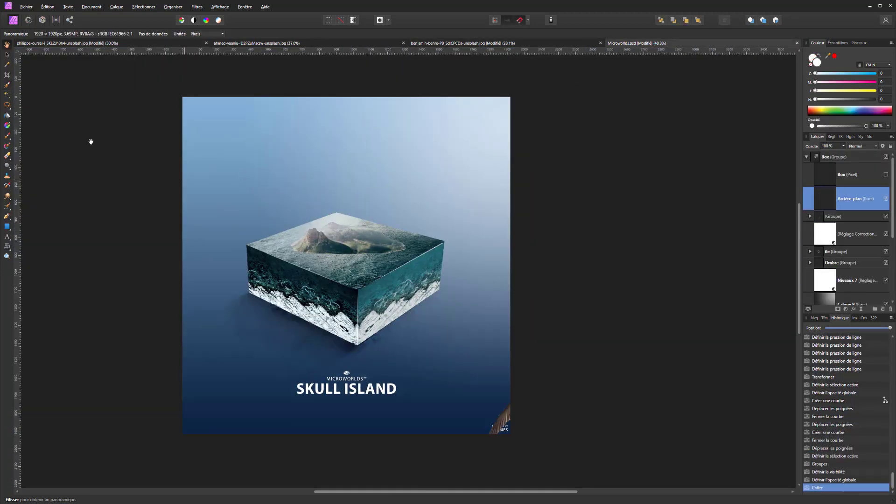
pyautogui.click(7, 55)
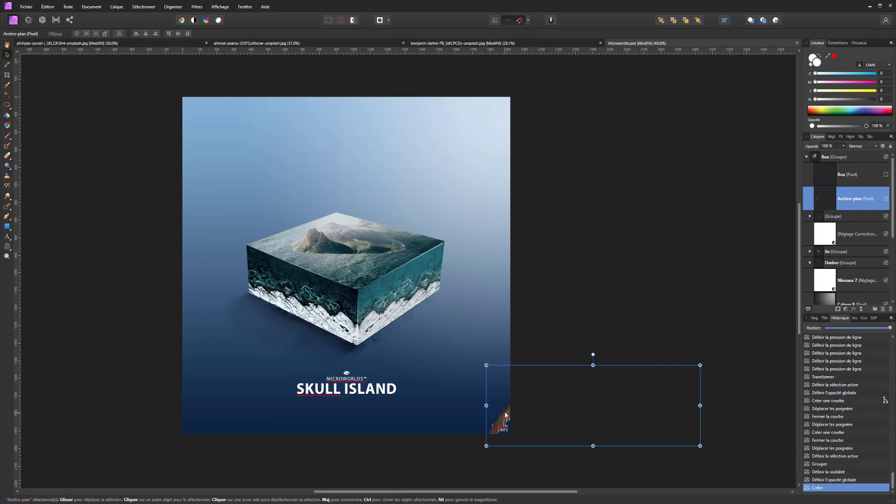
# Step: Scale down the pasted birds, place them above the back of the island, and add a duplicate pair just beside them
pyautogui.moveTo(534, 426); pyautogui.dragTo(287, 249)
pyautogui.moveTo(240, 189); pyautogui.dragTo(358, 244)
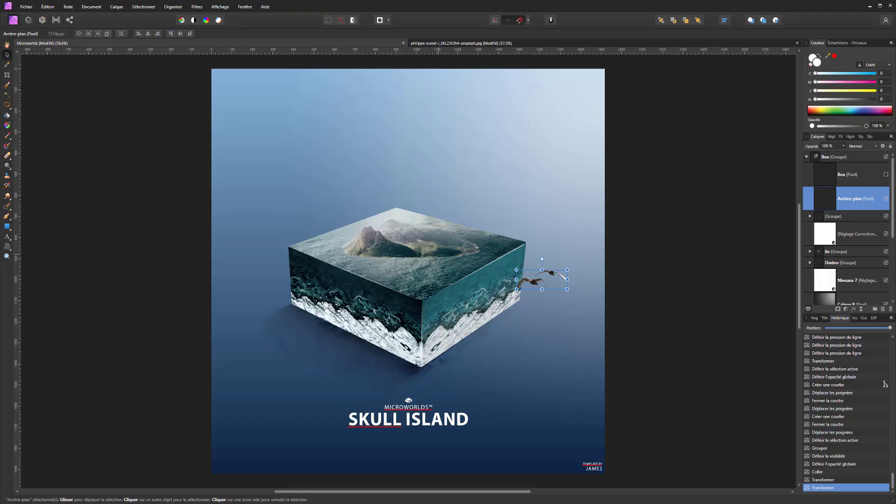
pyautogui.moveTo(447, 264); pyautogui.dragTo(419, 209)
pyautogui.scroll(2, 411, 249)
pyautogui.scroll(-4, 419, 209)
pyautogui.scroll(2, 385, 199)
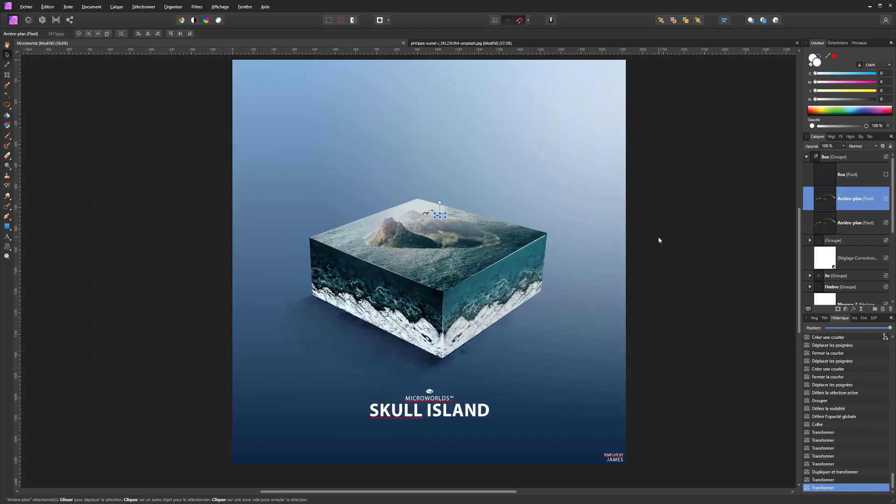
# Step: Lower the opacity of both bird layers together to 56% and check the composition without the selection handles
pyautogui.keyDown('shift'); pyautogui.click(852, 223); pyautogui.keyUp('shift')
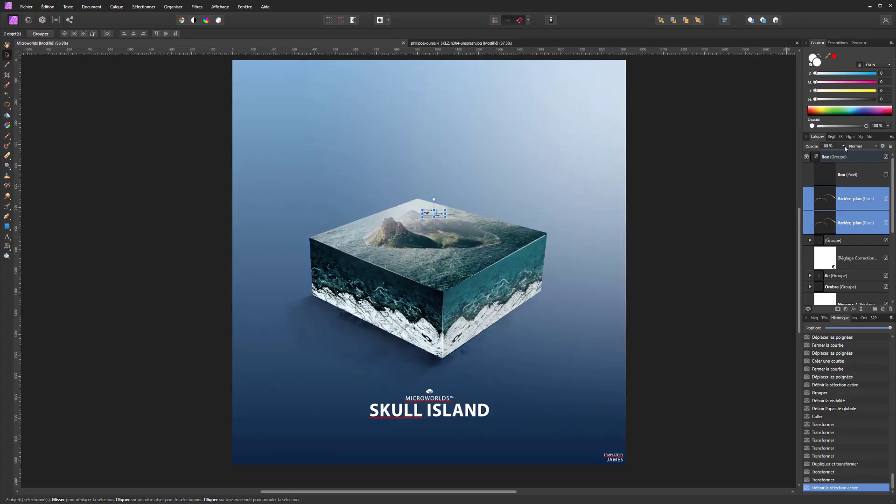
pyautogui.moveTo(845, 148); pyautogui.dragTo(822, 157)
pyautogui.click(7, 65)
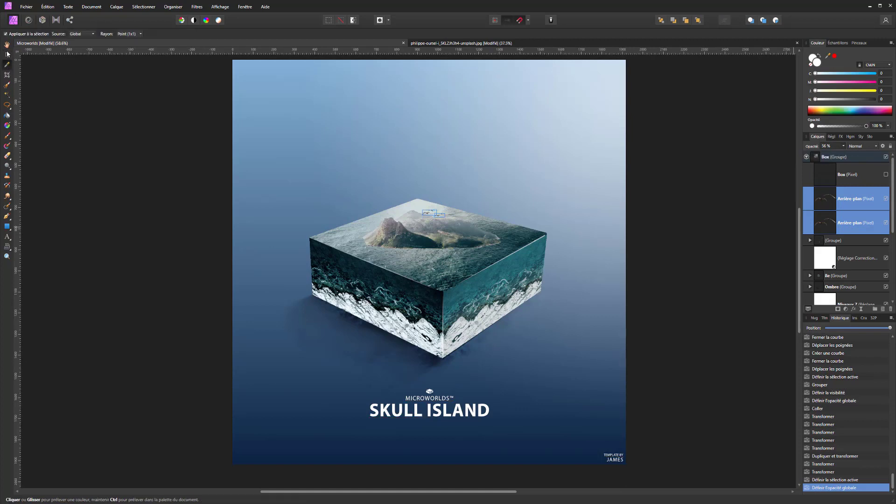
pyautogui.click(7, 45)
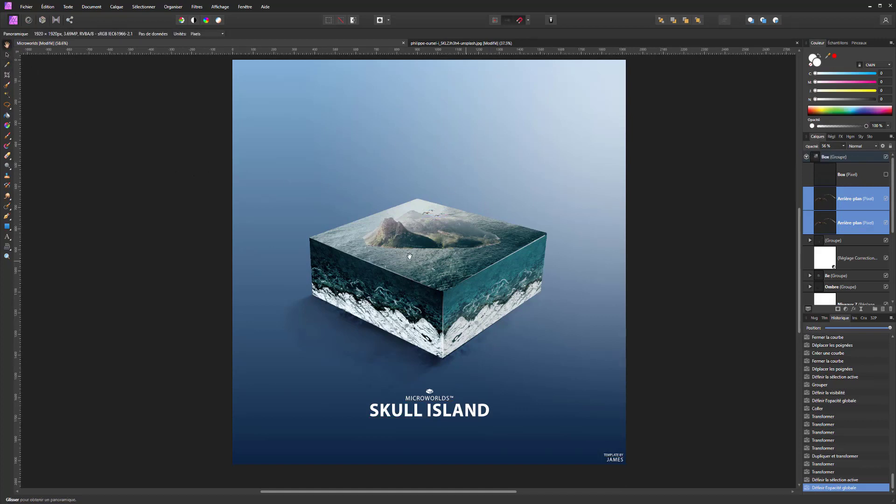
pyautogui.scroll(-1, 386, 263)
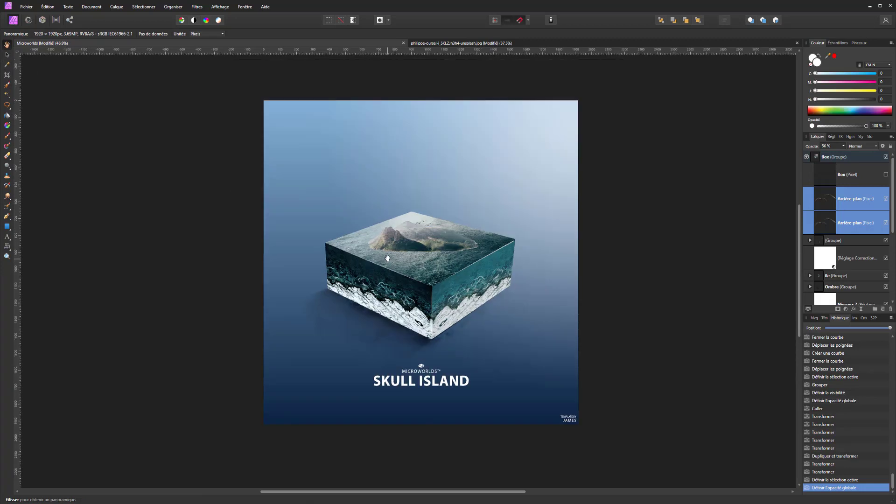
# Step: On a new pixel layer above the birds, draw a linear gradient from white at the canvas's upper-right corner to 0% opacity at the island
pyautogui.click(7, 125)
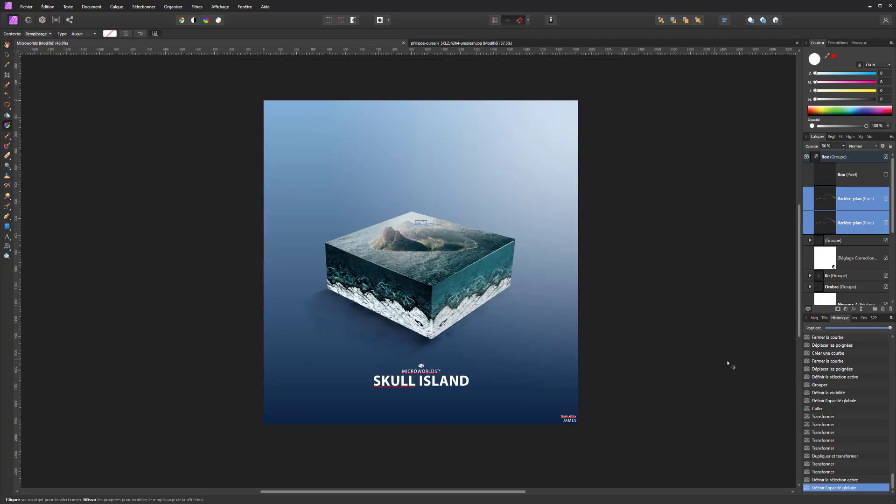
pyautogui.click(854, 203)
pyautogui.click(881, 310)
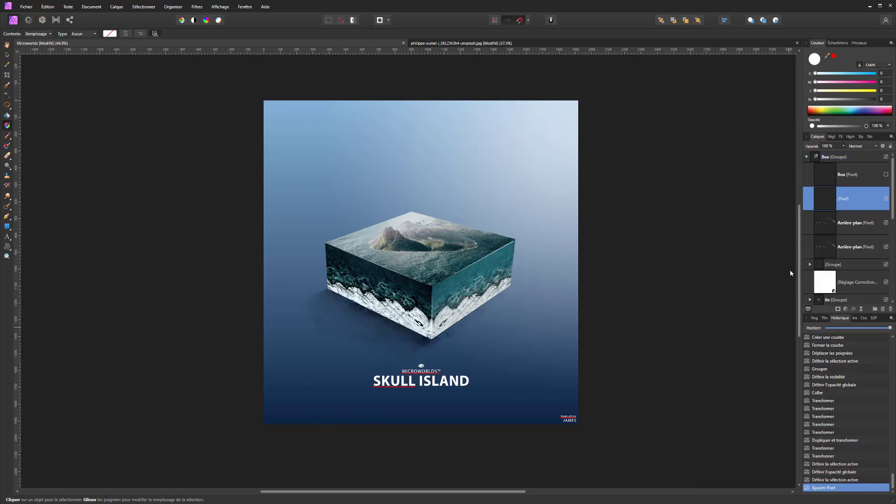
pyautogui.moveTo(580, 115); pyautogui.dragTo(393, 252)
pyautogui.moveTo(866, 127); pyautogui.dragTo(745, 125)
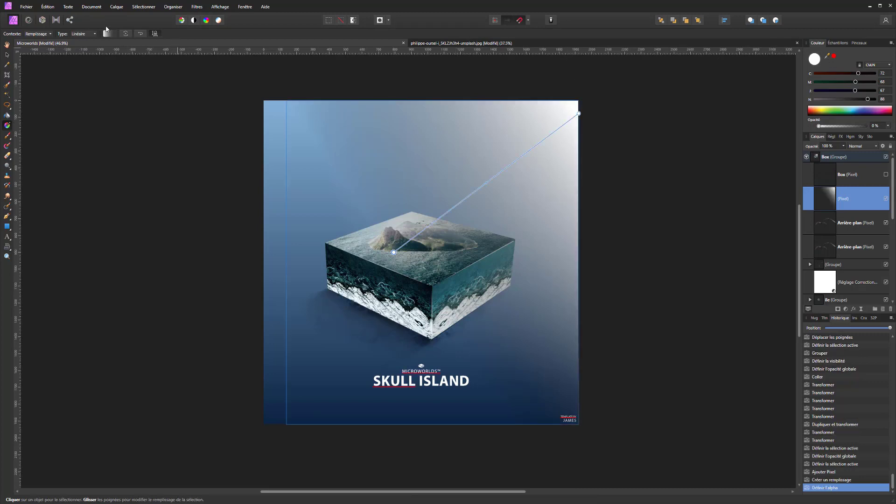
pyautogui.click(81, 34)
pyautogui.click(77, 50)
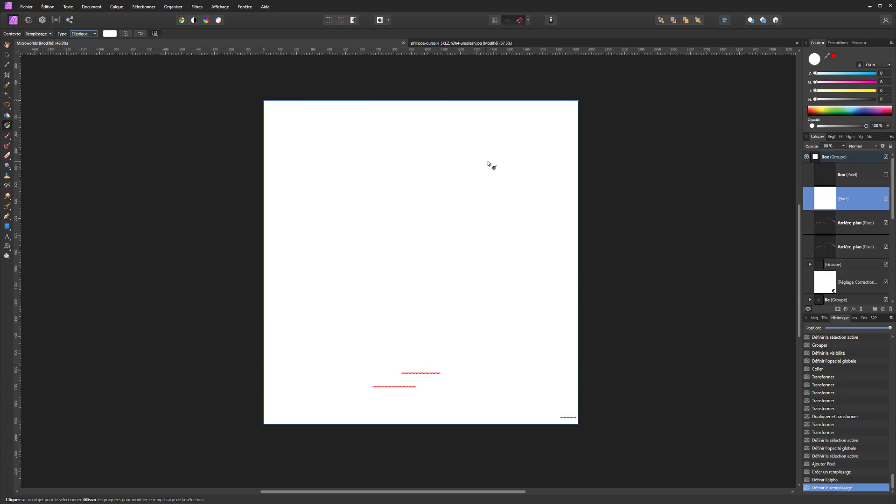
pyautogui.hotkey('ctrl', 'z')
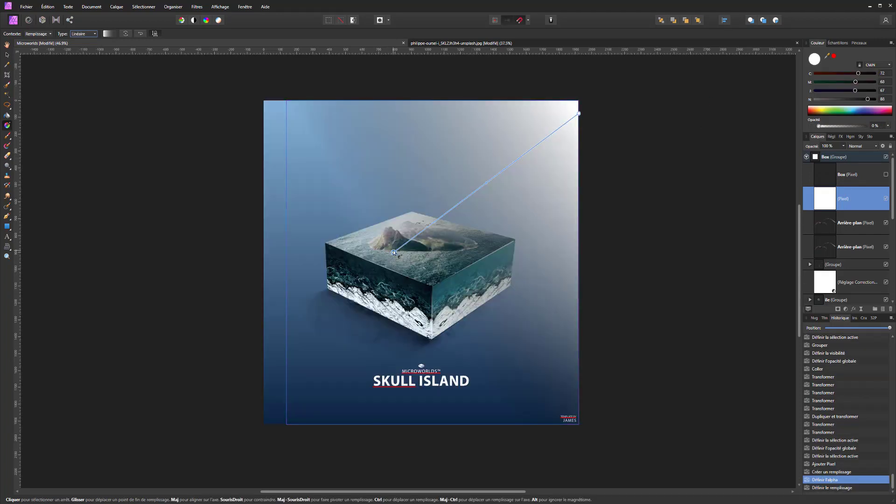
# Step: Change the gradient type to Elliptique and stretch its handles across the upper edge and down the right edge of the canvas
pyautogui.click(308, 159)
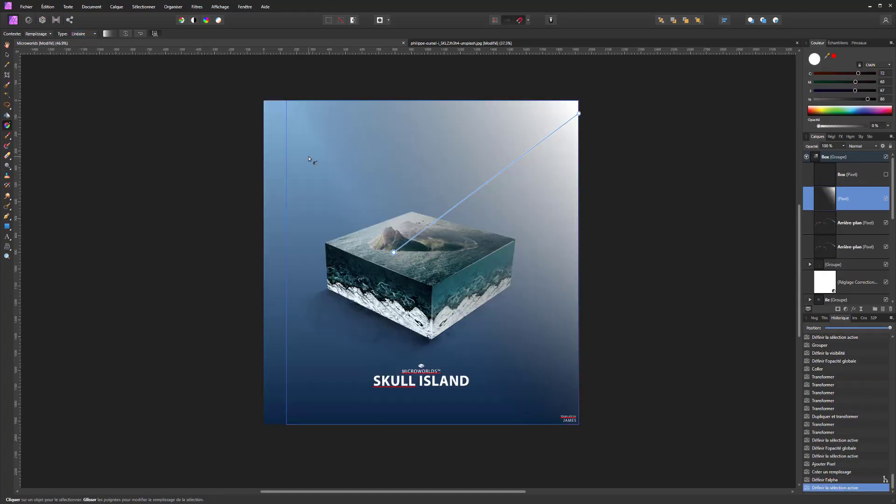
pyautogui.click(84, 34)
pyautogui.click(80, 70)
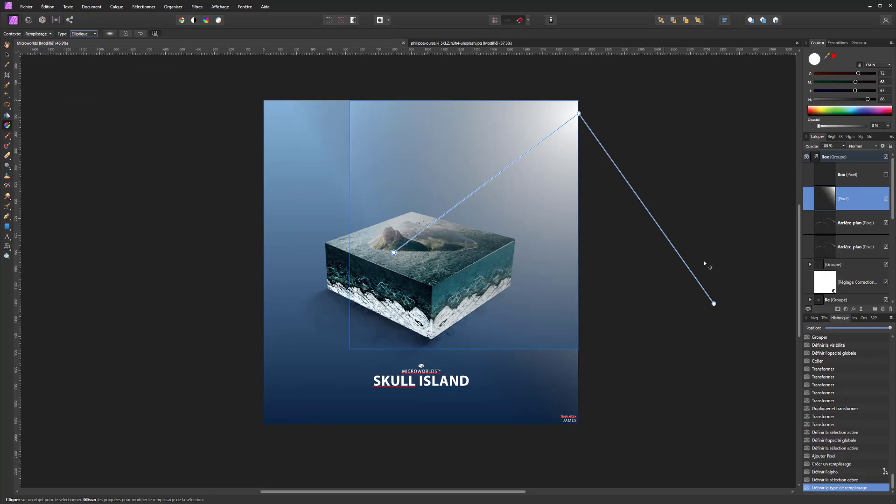
pyautogui.moveTo(711, 304); pyautogui.dragTo(581, 331)
pyautogui.moveTo(592, 107); pyautogui.dragTo(301, 81)
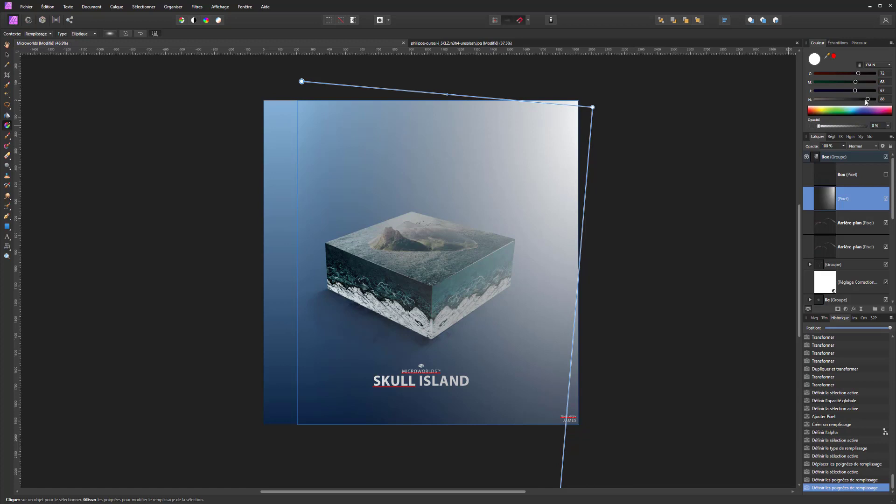
# Step: Set the gradient's transparent end colour to 0 in all four CMYK channels, then shift the gradient up slightly and shorten its horizontal reach
pyautogui.moveTo(867, 99); pyautogui.dragTo(757, 98)
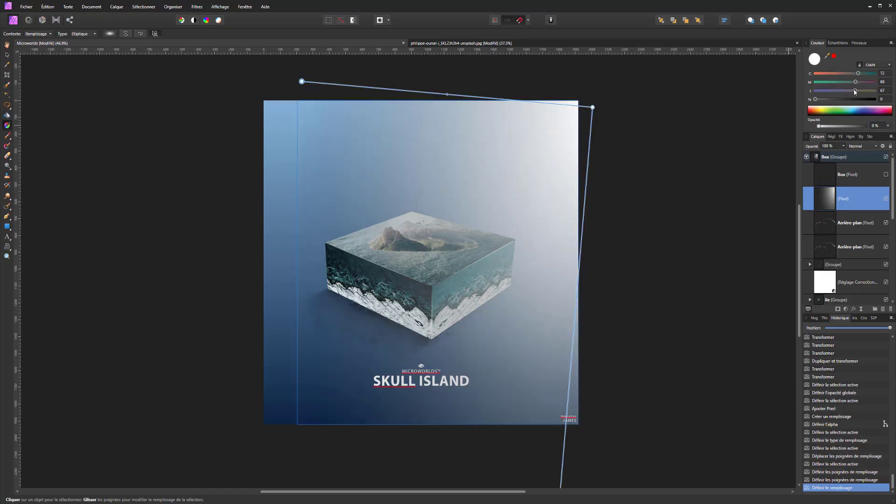
pyautogui.moveTo(854, 91); pyautogui.dragTo(807, 77)
pyautogui.moveTo(859, 73); pyautogui.dragTo(591, 95)
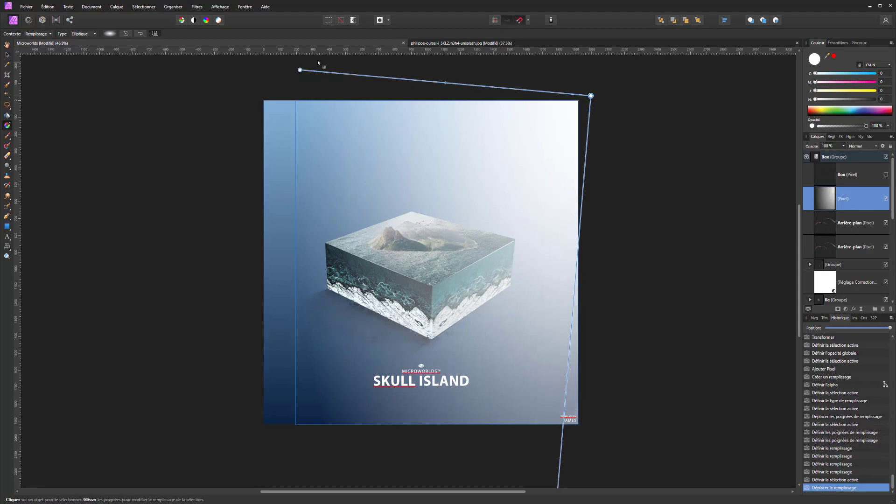
pyautogui.moveTo(300, 70); pyautogui.dragTo(349, 88)
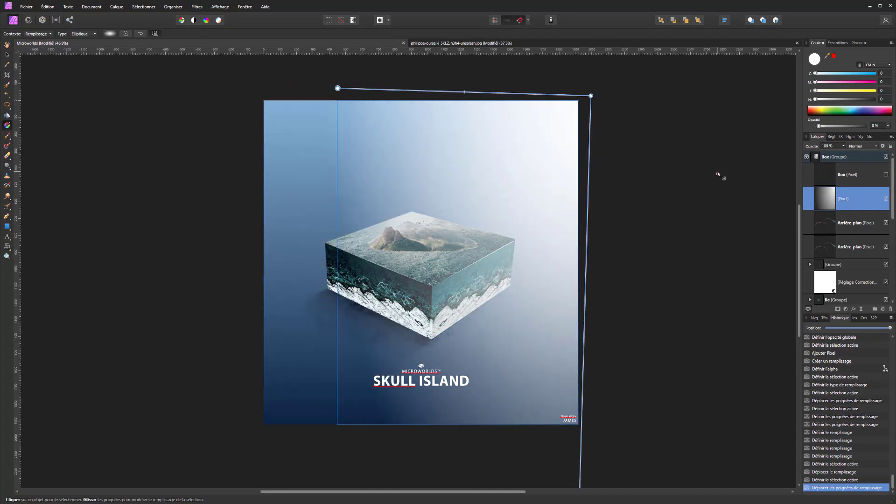
# Step: Set the gradient layer's blend mode to Incrustation with 37% opacity and return to the Move tool
pyautogui.click(854, 146)
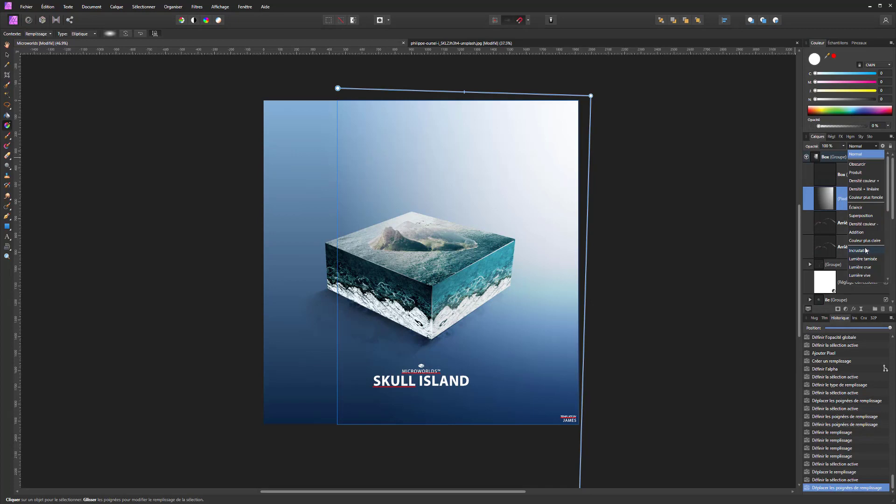
pyautogui.click(866, 251)
pyautogui.click(843, 146)
pyautogui.moveTo(844, 153); pyautogui.dragTo(814, 155)
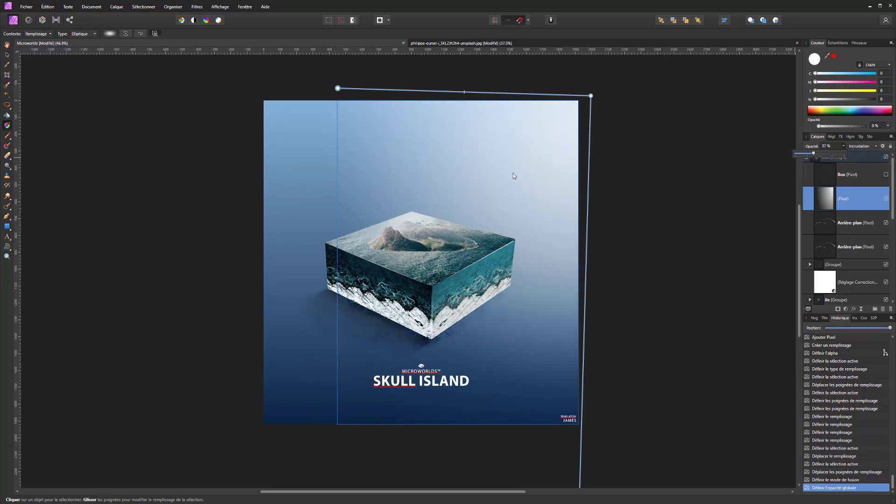
pyautogui.click(7, 55)
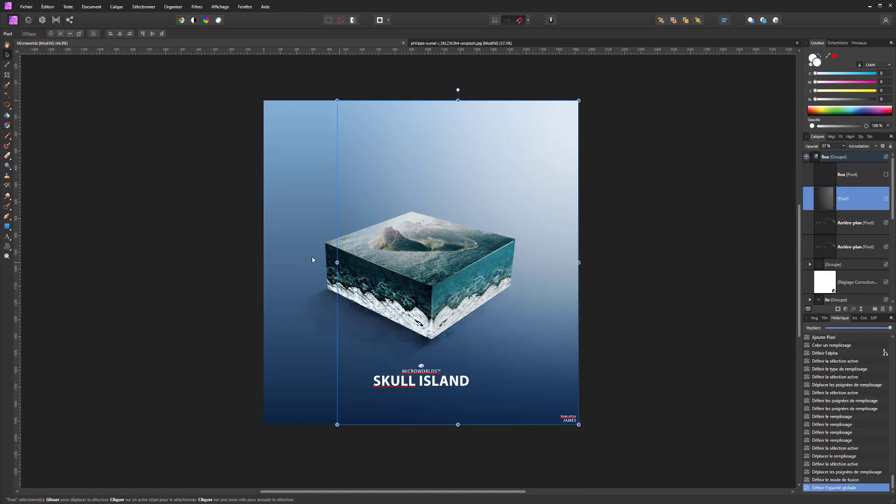